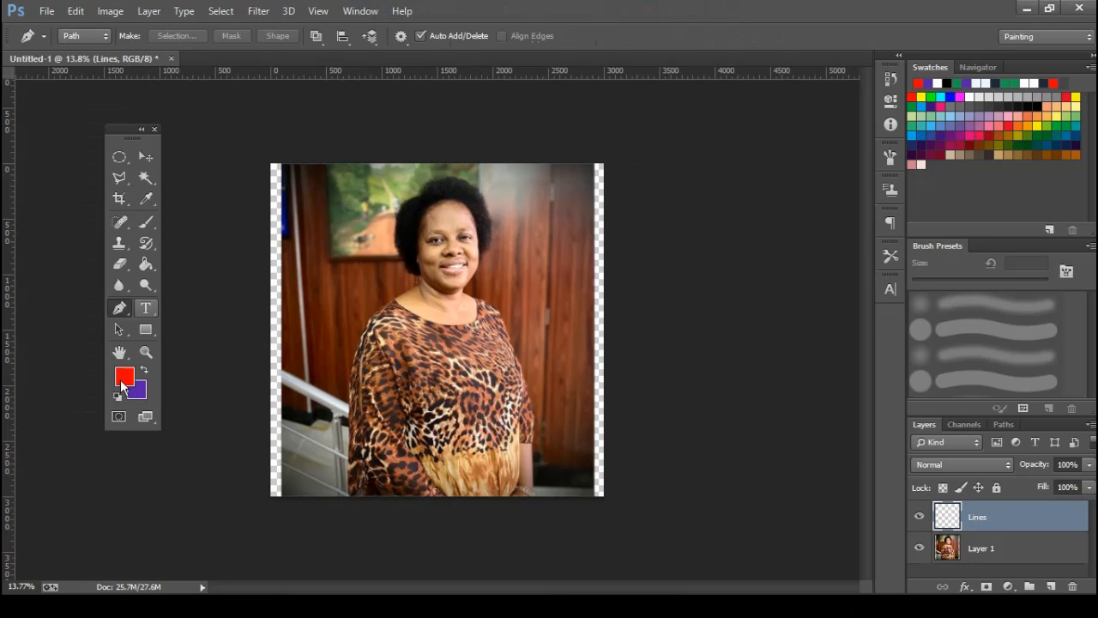
Set the foreground colour to black (#000000).
click(124, 376)
text(000000)
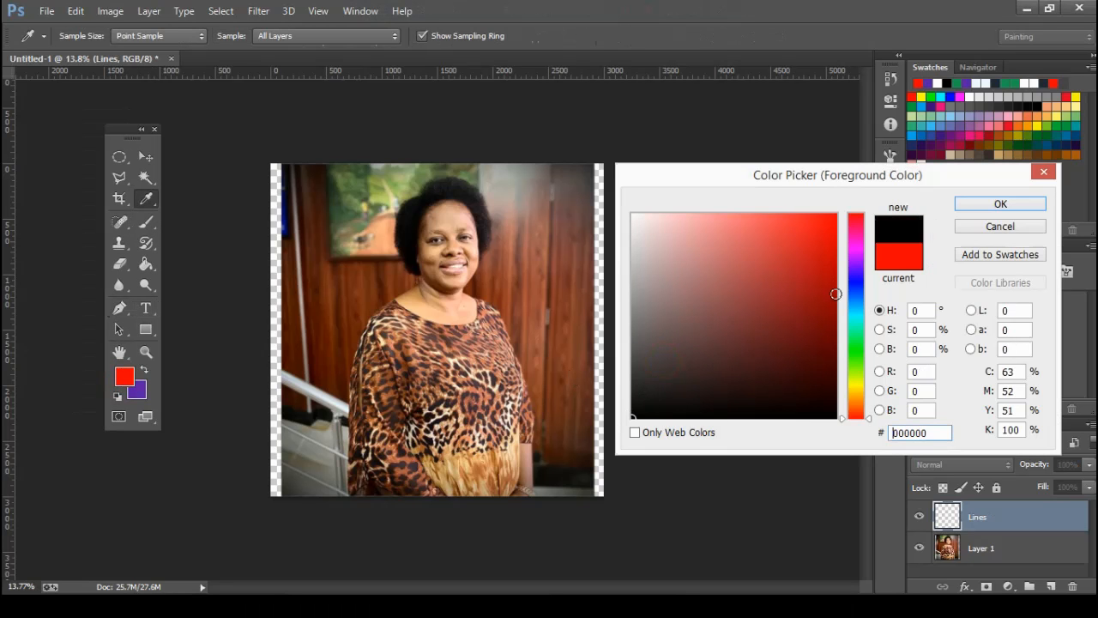
click(972, 205)
Trace the outer outline of the lash line around the eye on the photo's left side as a closed Pen path.
scroll(473, 153, up, 10)
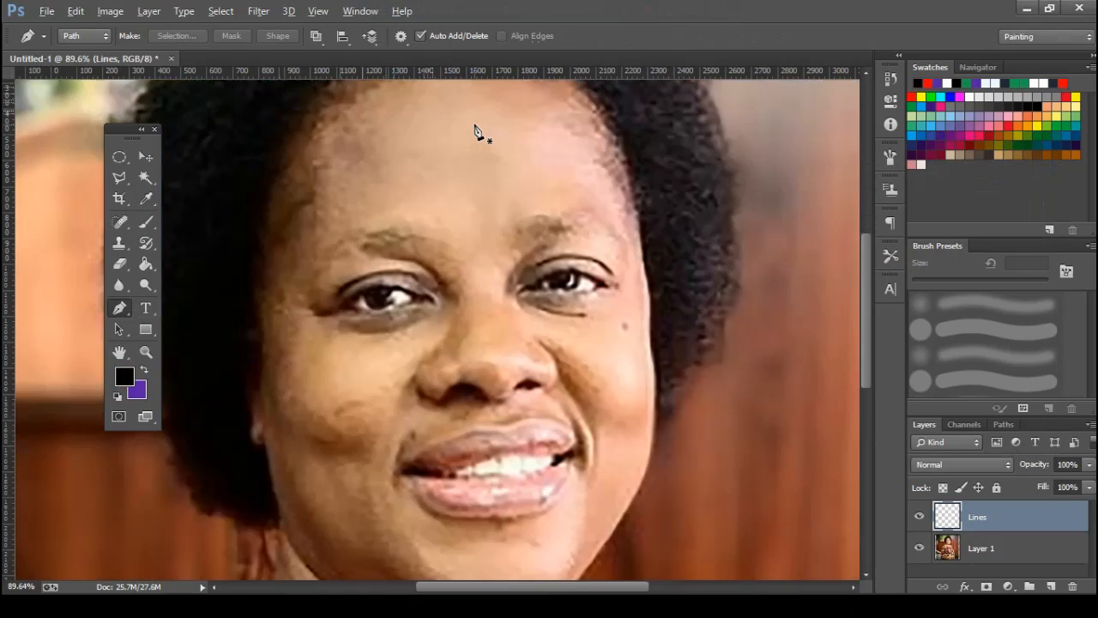
scroll(396, 294, up, 3)
scroll(405, 314, up, 1)
drag(347, 225, 357, 335)
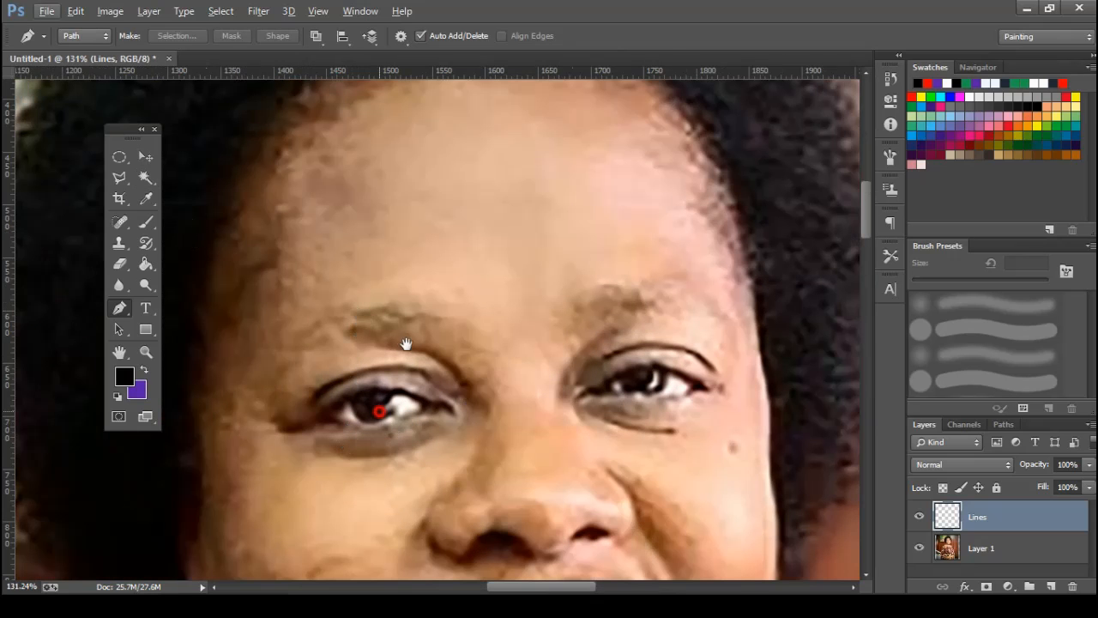
scroll(406, 343, up, 2)
drag(482, 349, 461, 286)
scroll(481, 356, up, 4)
click(395, 295)
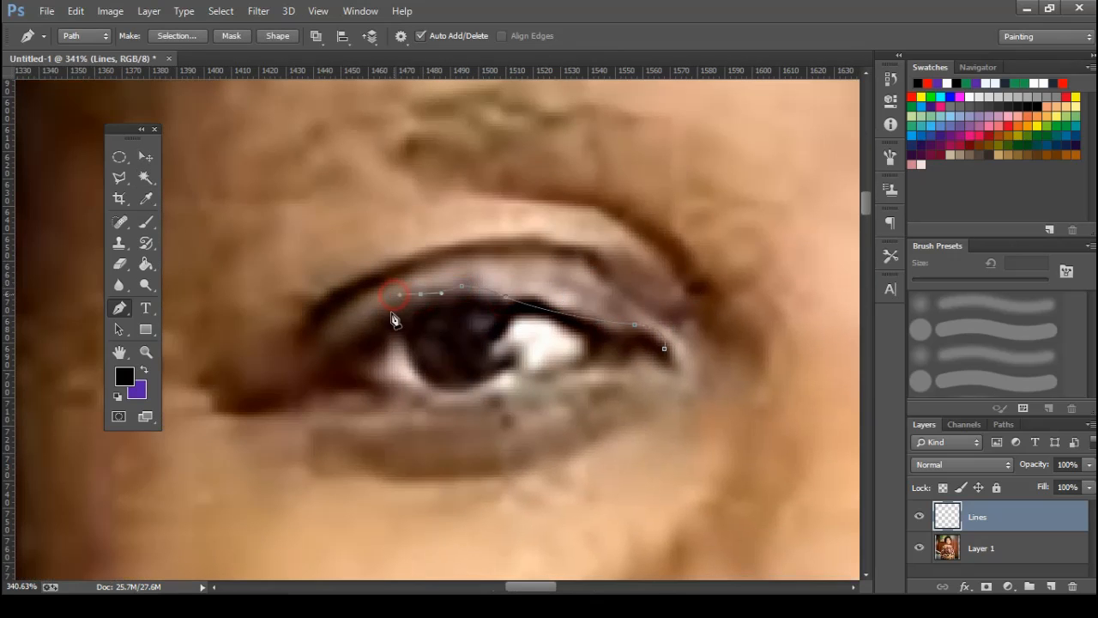
drag(357, 325, 324, 348)
drag(298, 379, 257, 396)
drag(221, 393, 212, 418)
click(187, 387)
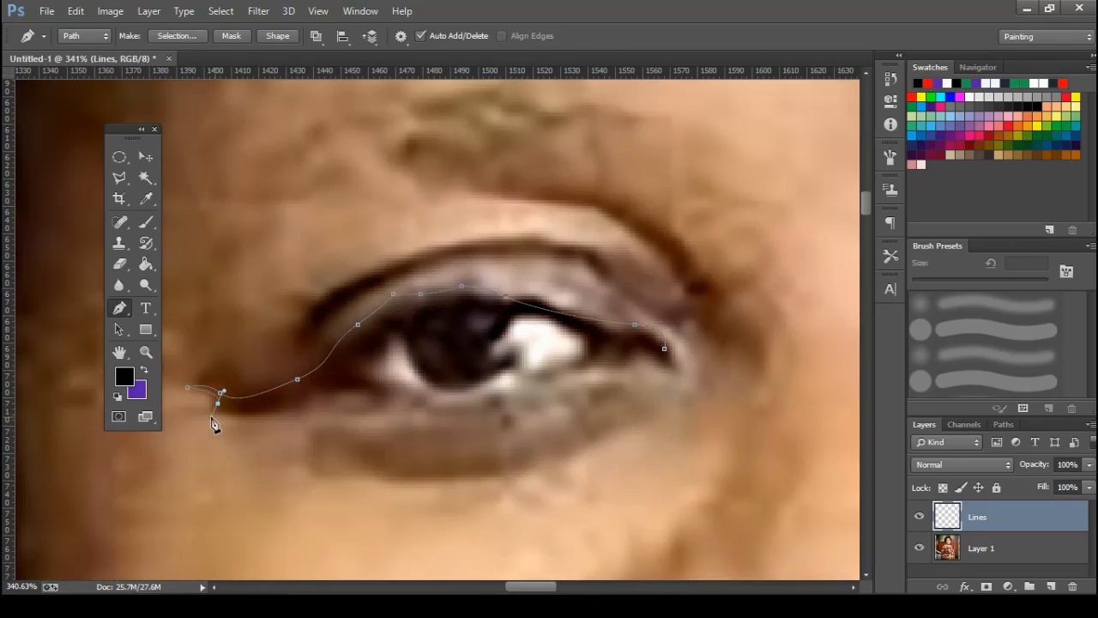
drag(381, 399, 411, 402)
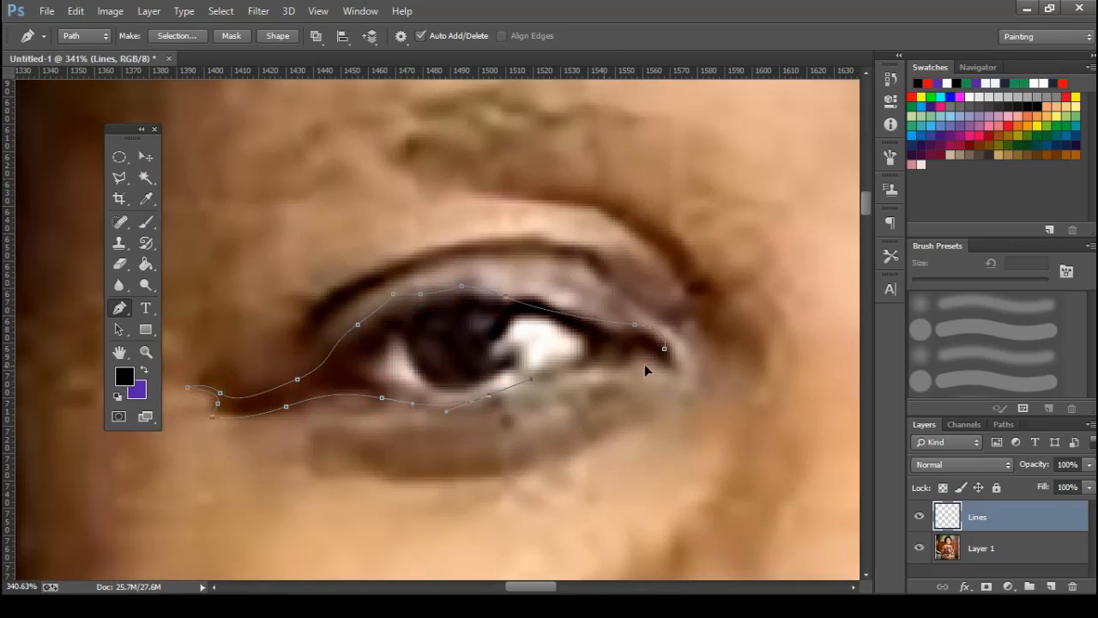
drag(651, 365, 648, 360)
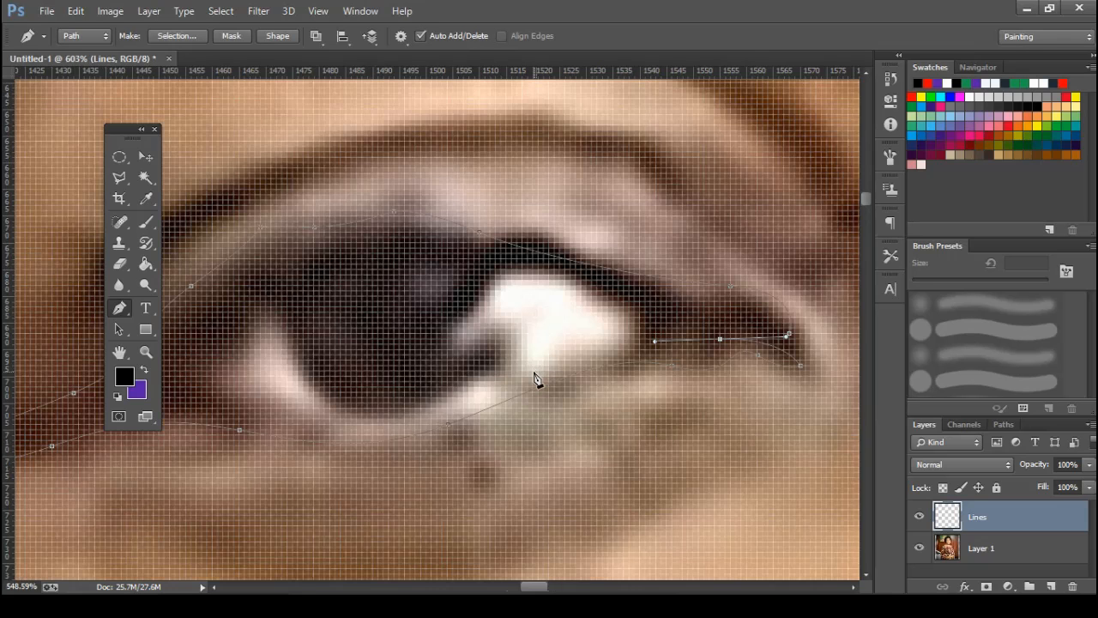
Add an inner Pen path around the visible eyeball of the same eye, reaching into its inner corner.
scroll(535, 380, down, 2)
drag(535, 372, 489, 394)
click(315, 395)
drag(333, 347, 380, 315)
drag(483, 295, 533, 306)
drag(600, 340, 667, 340)
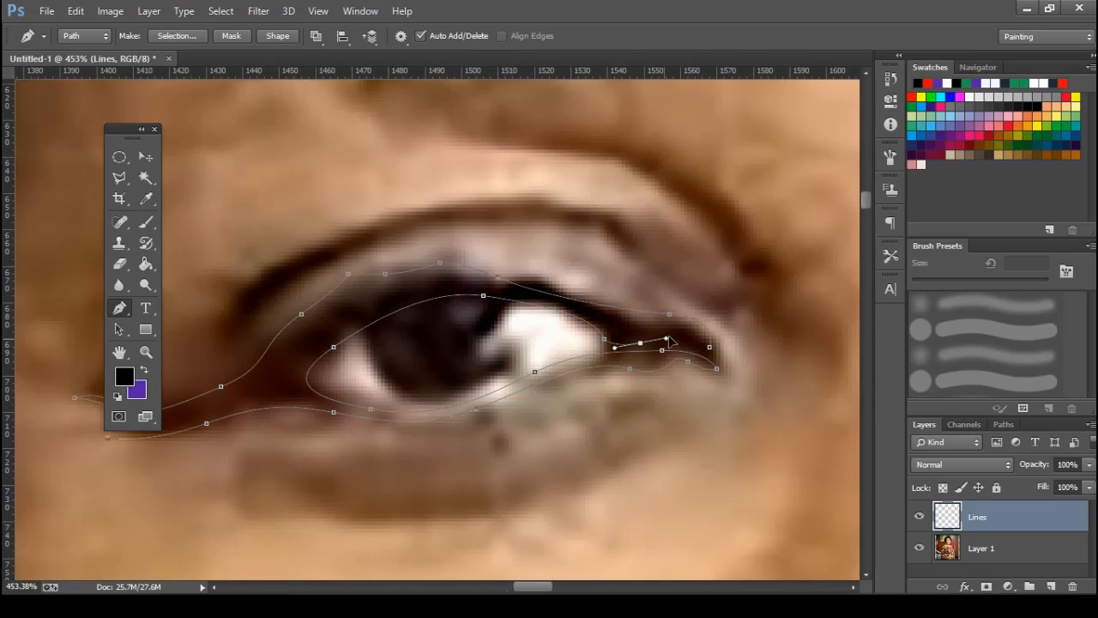
Fill the eye outline path with solid black (#000000) on the Lines layer and dismiss the path.
right_click(713, 356)
click(768, 288)
click(875, 201)
click(858, 243)
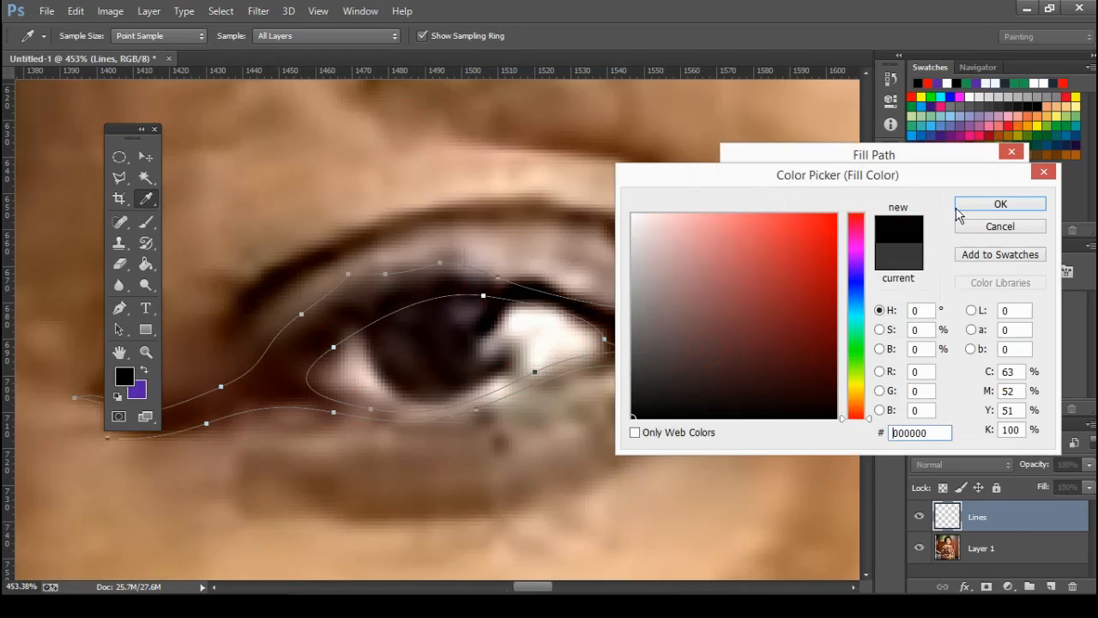
click(961, 206)
click(979, 188)
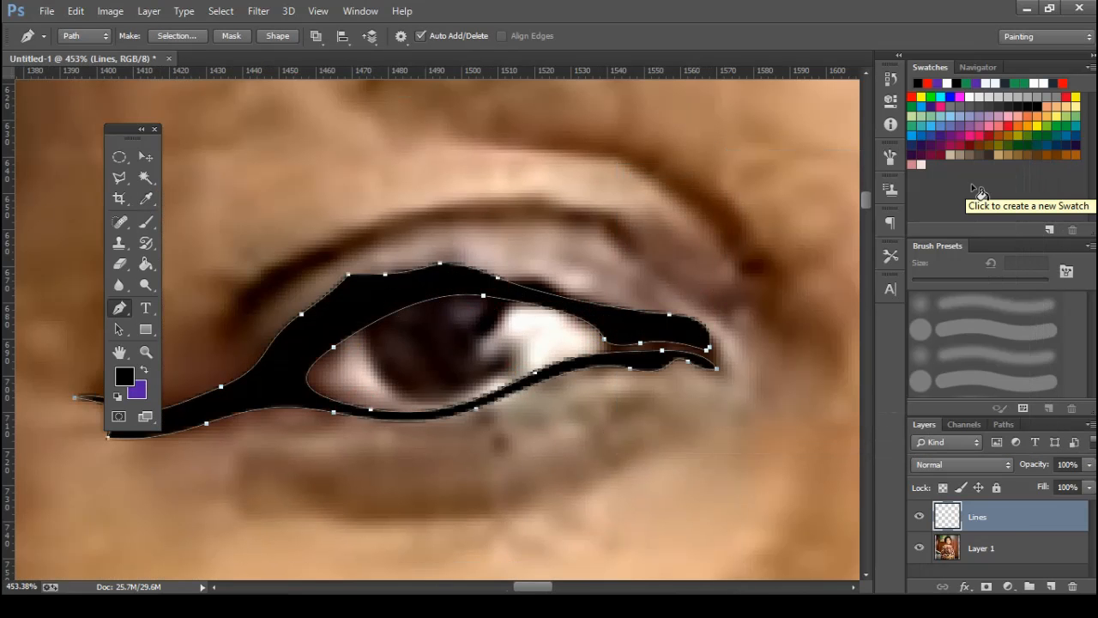
key(Return)
Outline the uncovered gap at the inner corner of this eye with the Pen tool and fill it black.
drag(599, 324, 606, 365)
click(711, 360)
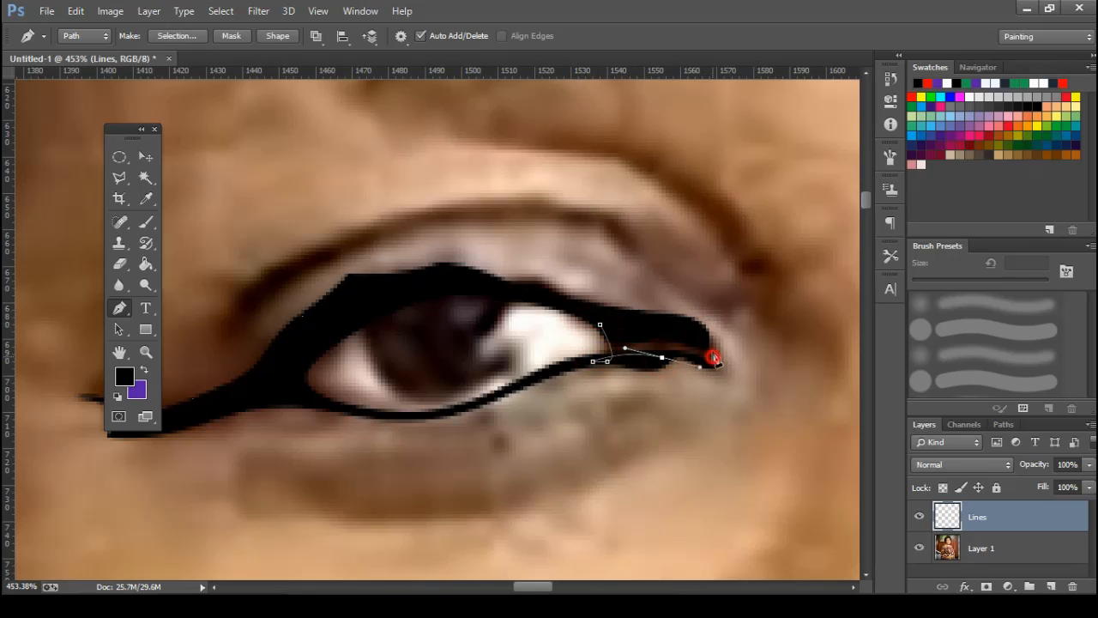
click(598, 322)
right_click(580, 321)
click(631, 294)
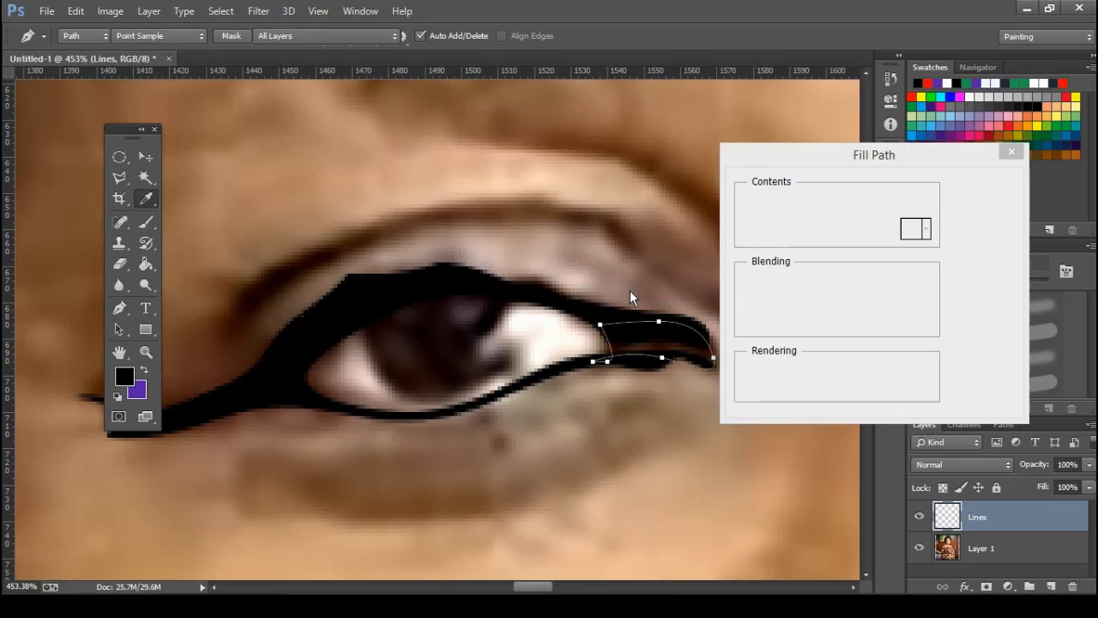
key(Return)
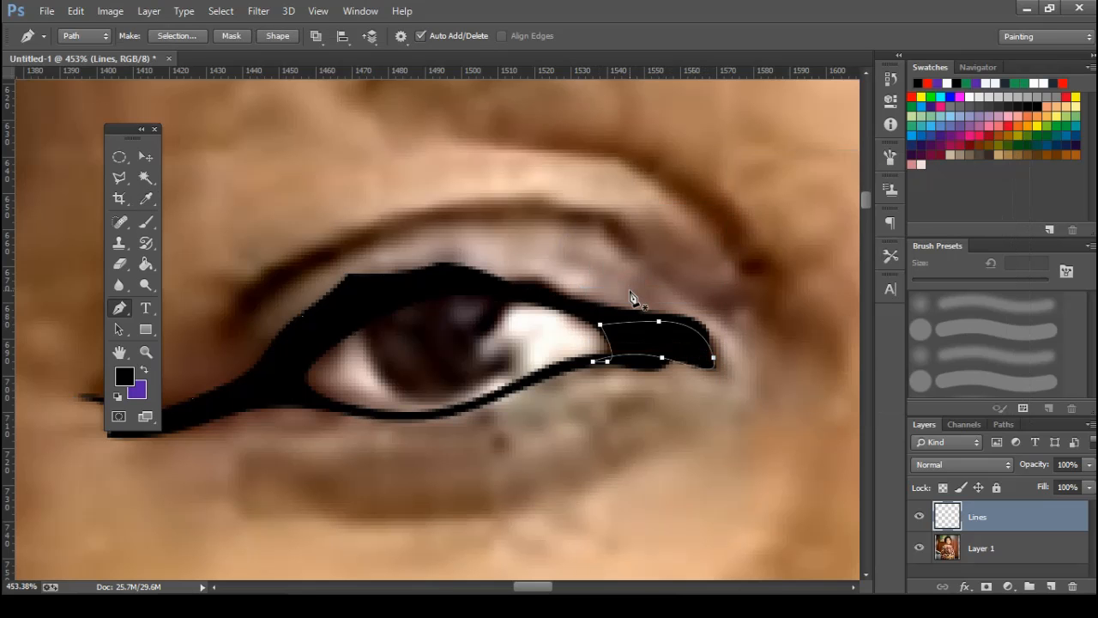
key(Return)
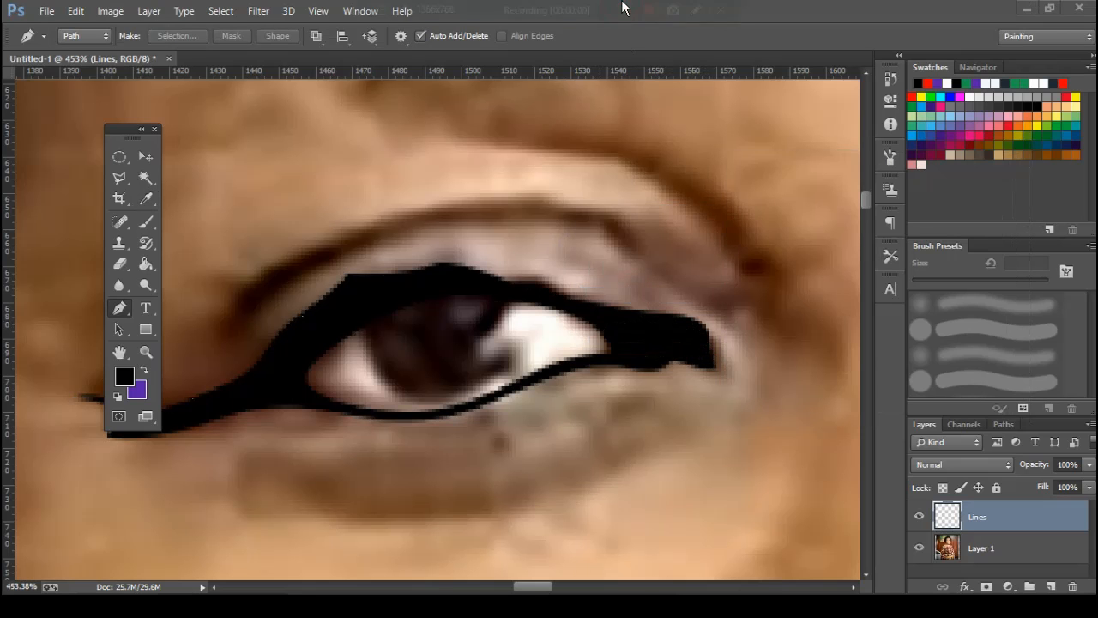
click(649, 13)
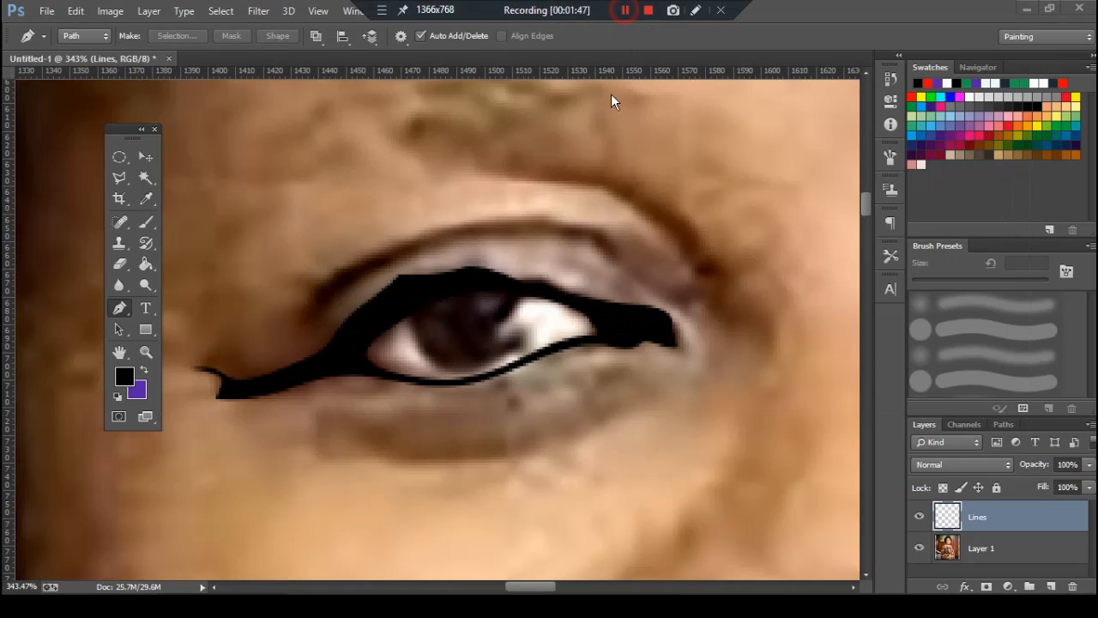
Trace the outer lash-line outline of the eye on the photo's right side with the Pen tool, including its inner-corner tail.
scroll(684, 221, down, 1)
drag(703, 272, 241, 298)
scroll(670, 290, up, 4)
click(582, 281)
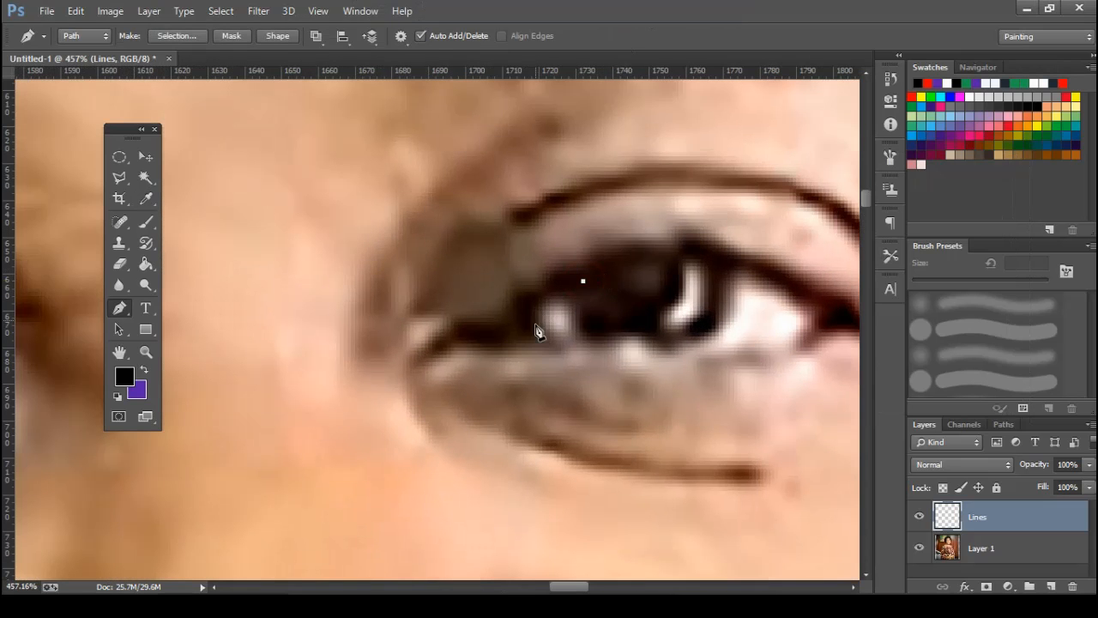
click(562, 347)
drag(513, 347, 426, 363)
click(407, 373)
drag(428, 434, 421, 399)
drag(524, 291, 555, 272)
drag(576, 259, 624, 242)
drag(649, 241, 668, 235)
drag(733, 258, 672, 243)
Add inner Pen paths around the white areas on both sides of the iris in the photo's right-hand eye.
drag(701, 254, 662, 303)
drag(594, 314, 594, 314)
drag(654, 277, 645, 251)
drag(478, 304, 365, 292)
alt+click(478, 304)
drag(431, 311, 431, 249)
Fill the right-hand eye's paths with black at 100% opacity and dismiss them.
right_click(554, 191)
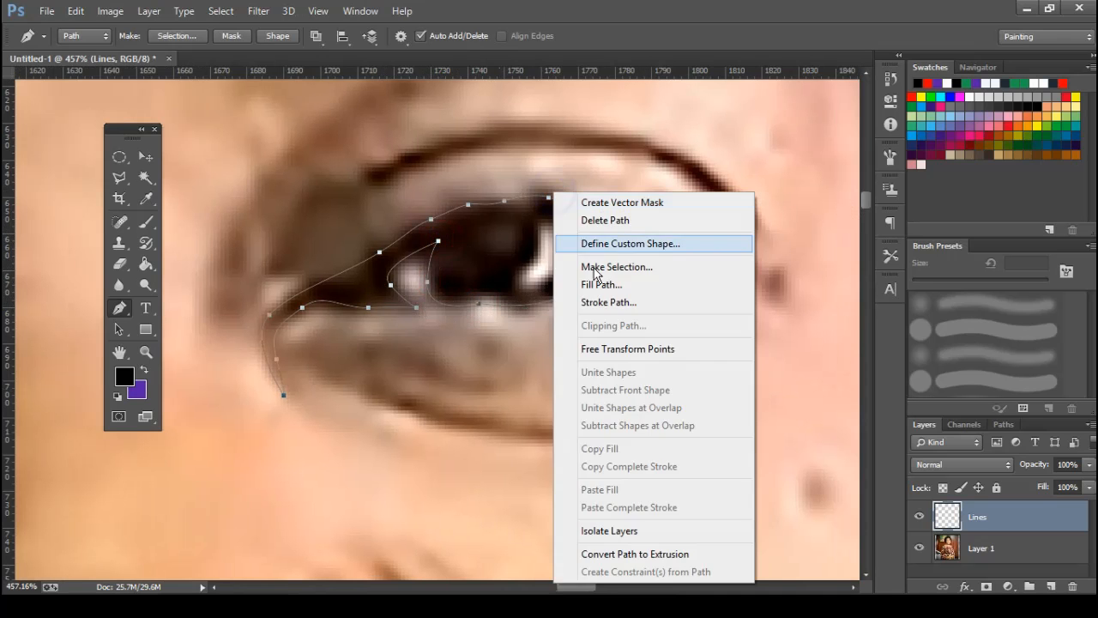
click(613, 264)
click(630, 197)
right_click(631, 198)
click(668, 296)
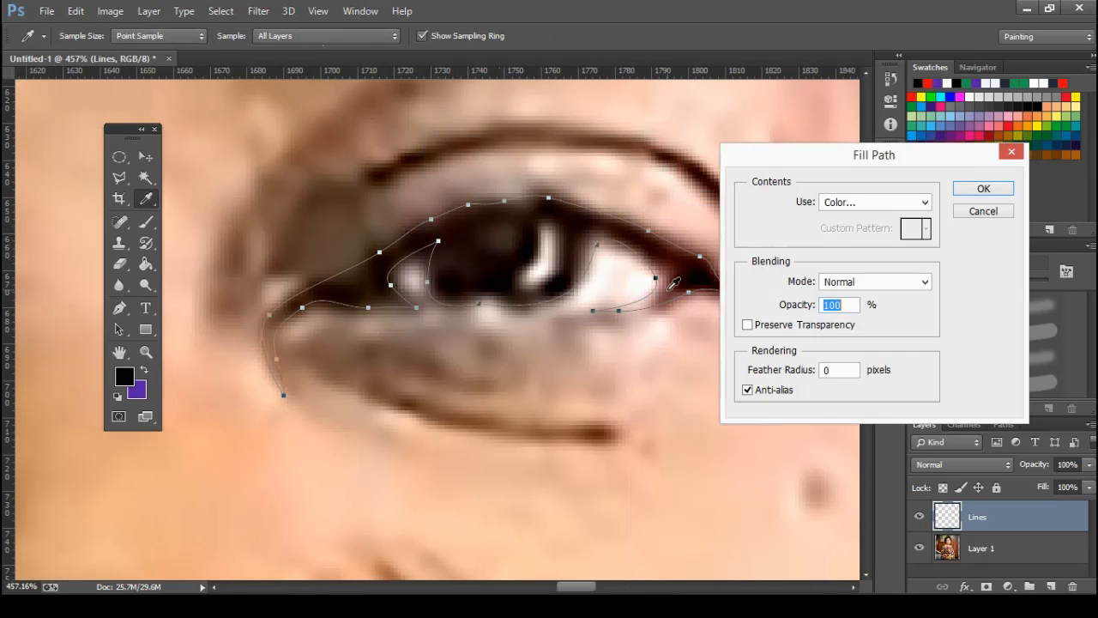
key(Return)
Trace a thin lower-lid line beneath the iris of the right-hand eye with the Pen tool and fill it black.
scroll(600, 312, down, 3)
scroll(540, 309, up, 2)
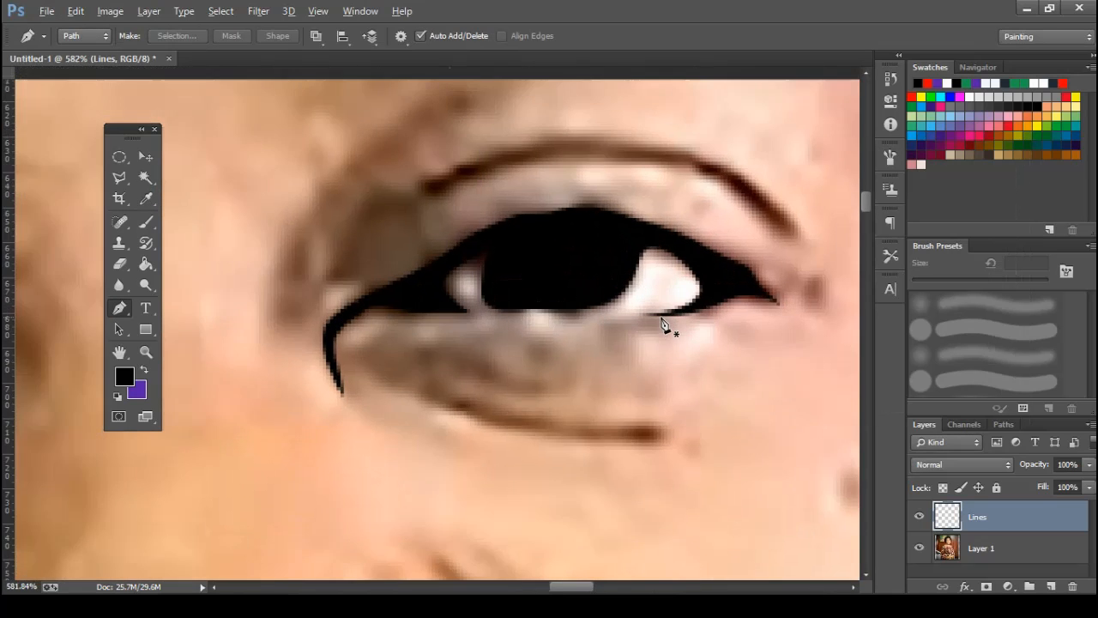
click(653, 312)
drag(574, 299, 504, 293)
drag(375, 308, 412, 318)
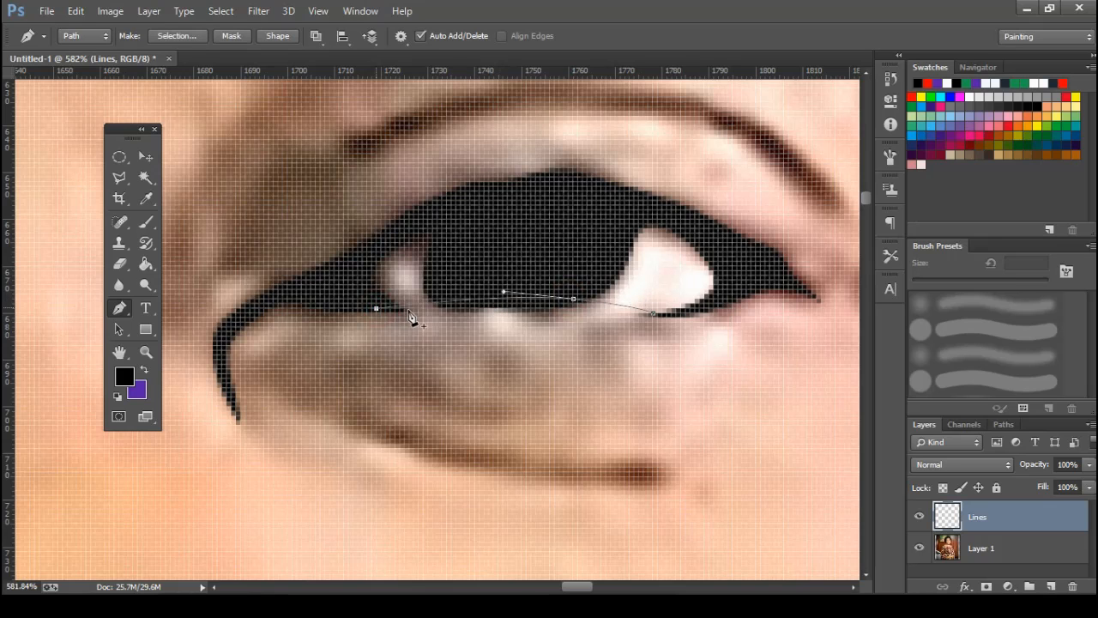
scroll(455, 318, down, 3)
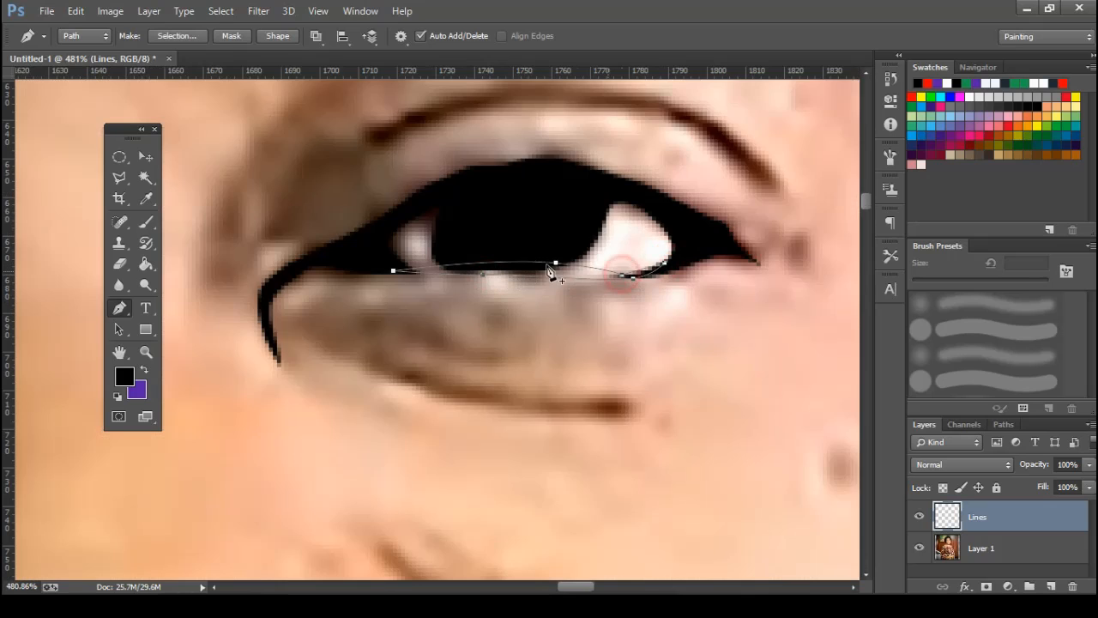
scroll(552, 270, down, 3)
right_click(551, 272)
click(586, 298)
key(Return)
Trace the round iris of the photo's left-hand eye with the Pen tool and fill it black.
scroll(407, 284, down, 2)
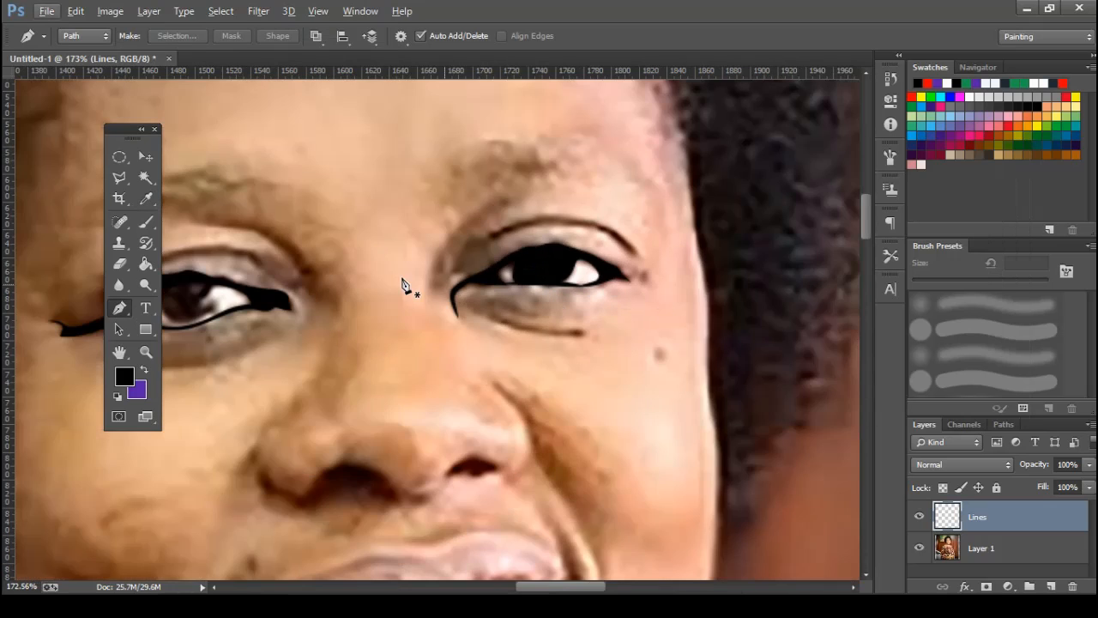
drag(406, 284, 598, 259)
scroll(331, 279, up, 3)
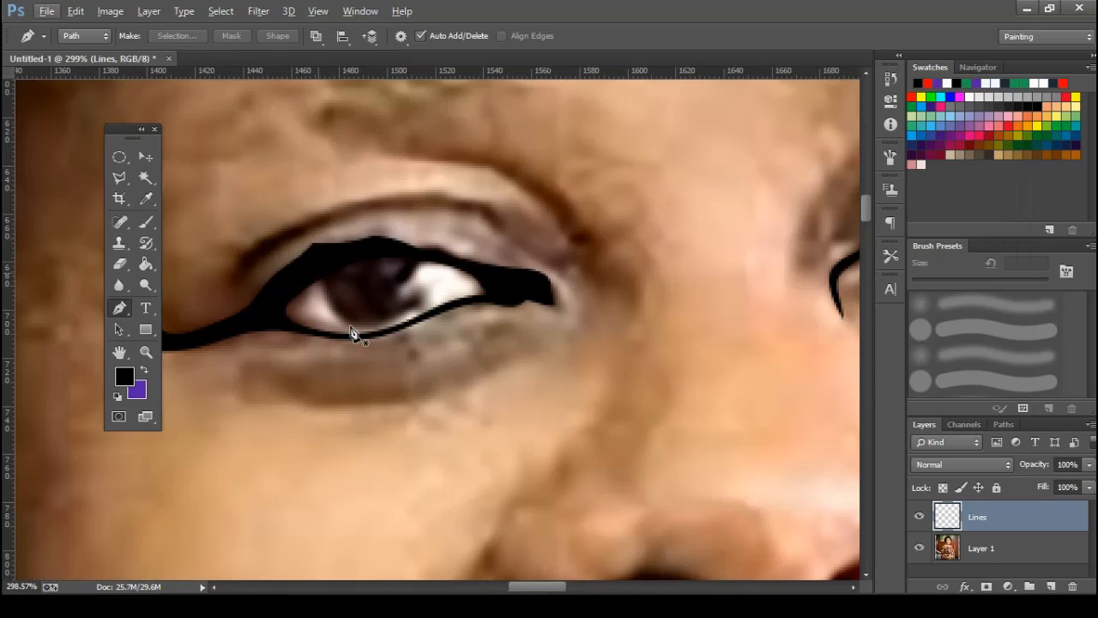
drag(426, 271, 359, 254)
alt+click(427, 271)
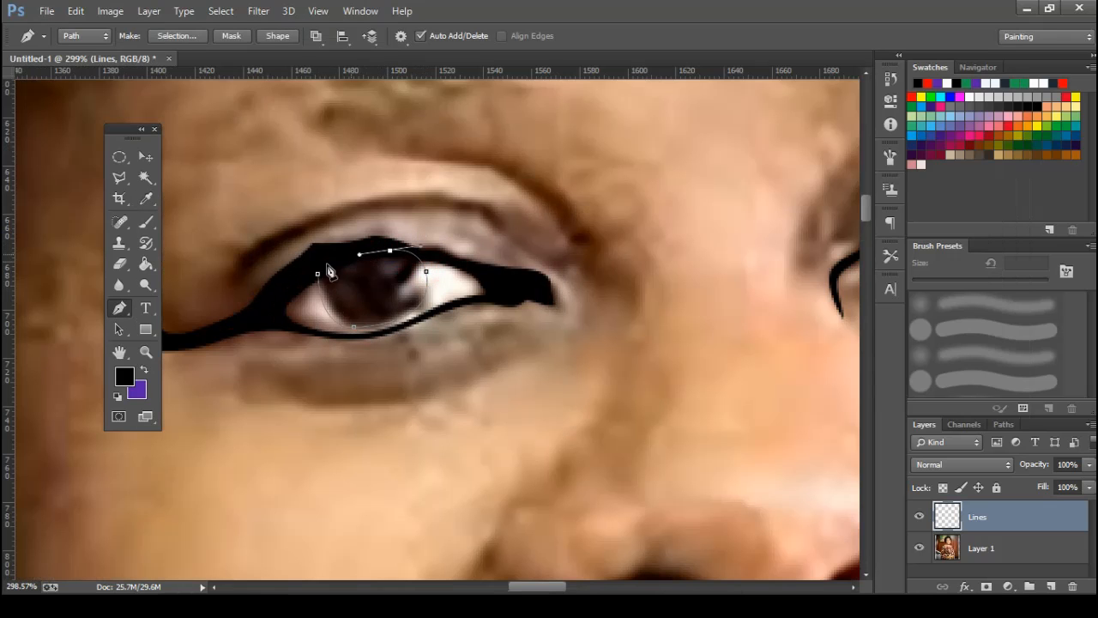
click(318, 277)
right_click(484, 202)
click(569, 291)
key(Escape)
key(Return)
Toggle the visibility of Layer 1 to check the black line art of both eyes.
scroll(575, 301, down, 11)
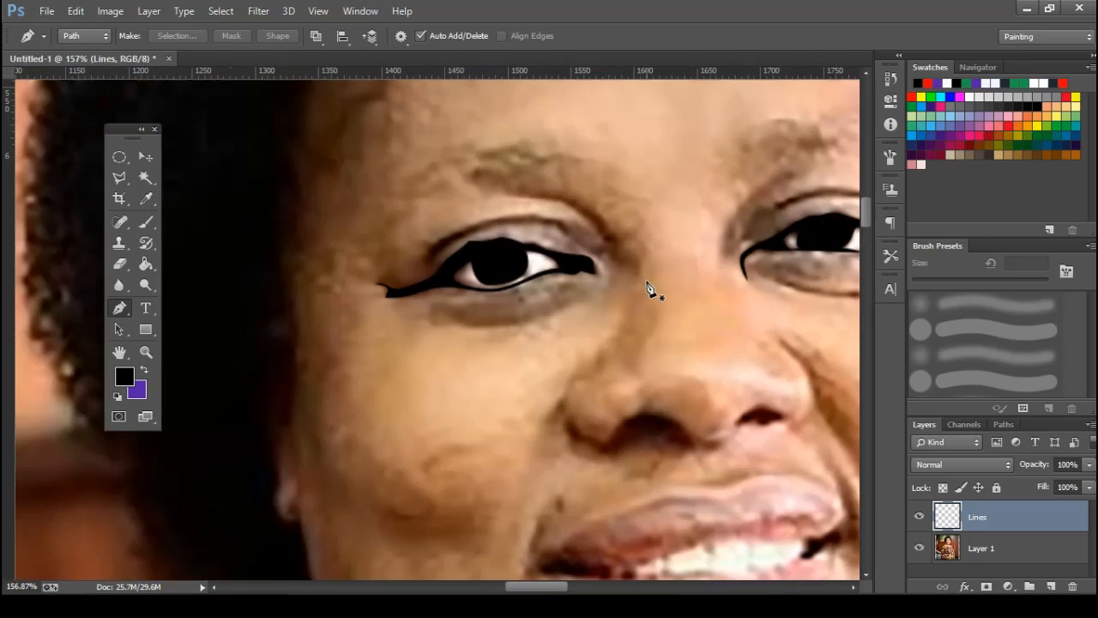
scroll(649, 290, down, 3)
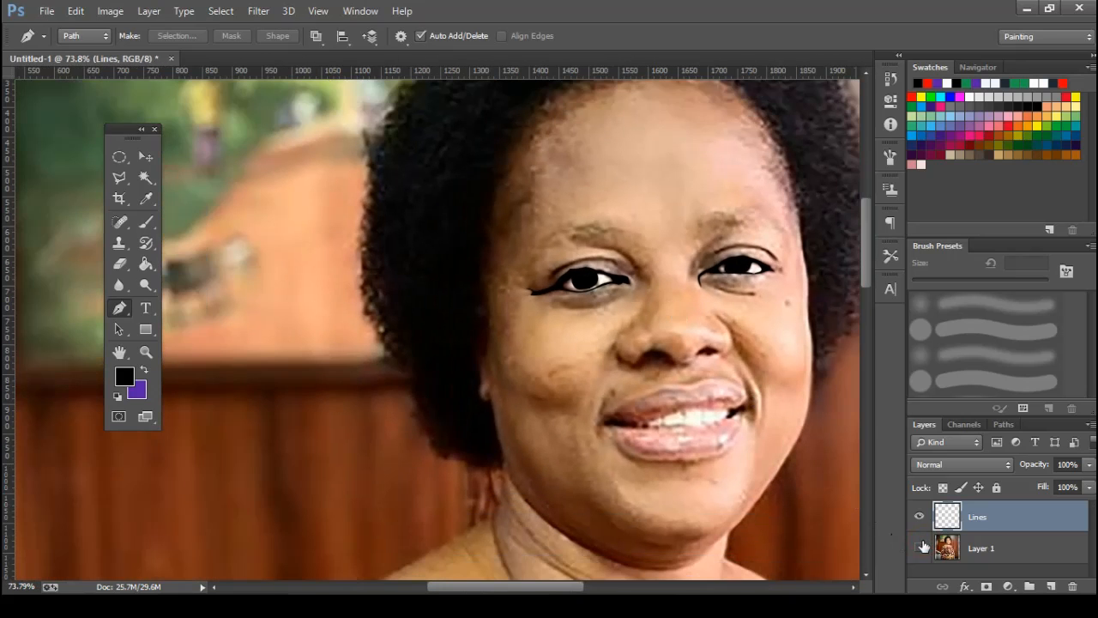
click(920, 548)
Trace a tapered contour along the nose's left wing and underside with the Pen tool and fill it black.
scroll(575, 335, up, 7)
scroll(577, 298, up, 2)
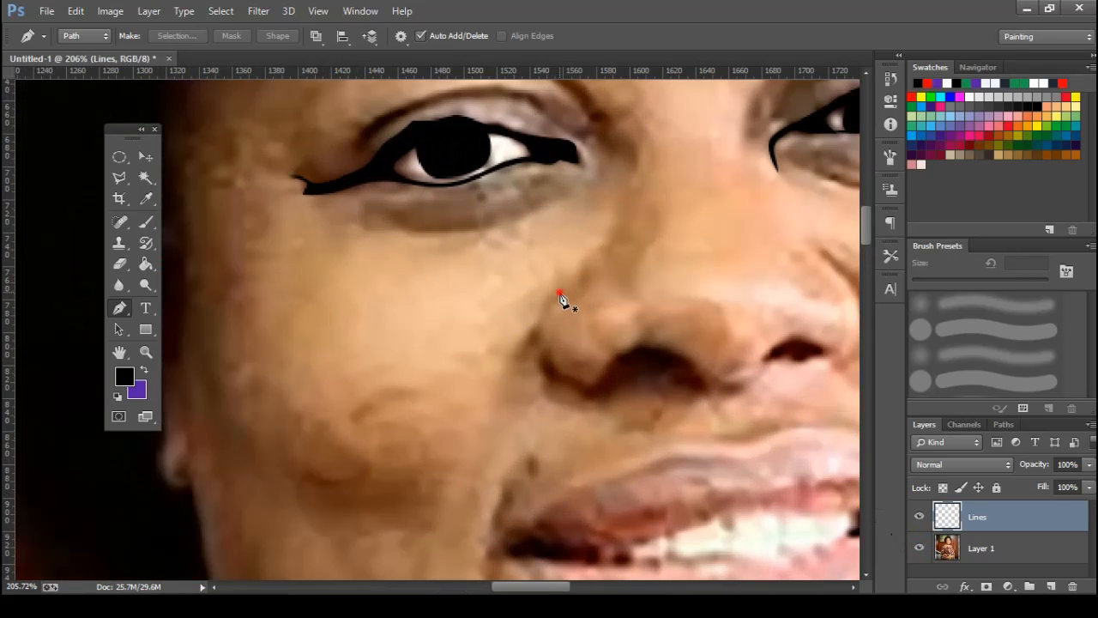
click(549, 376)
drag(603, 397, 762, 363)
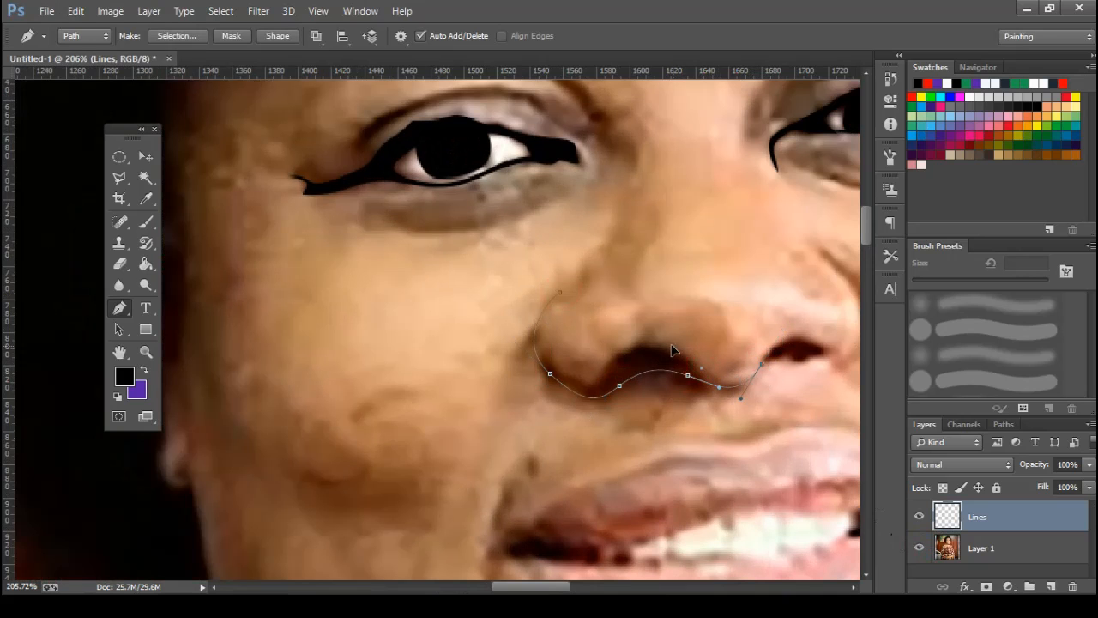
drag(600, 372, 596, 394)
scroll(566, 304, up, 3)
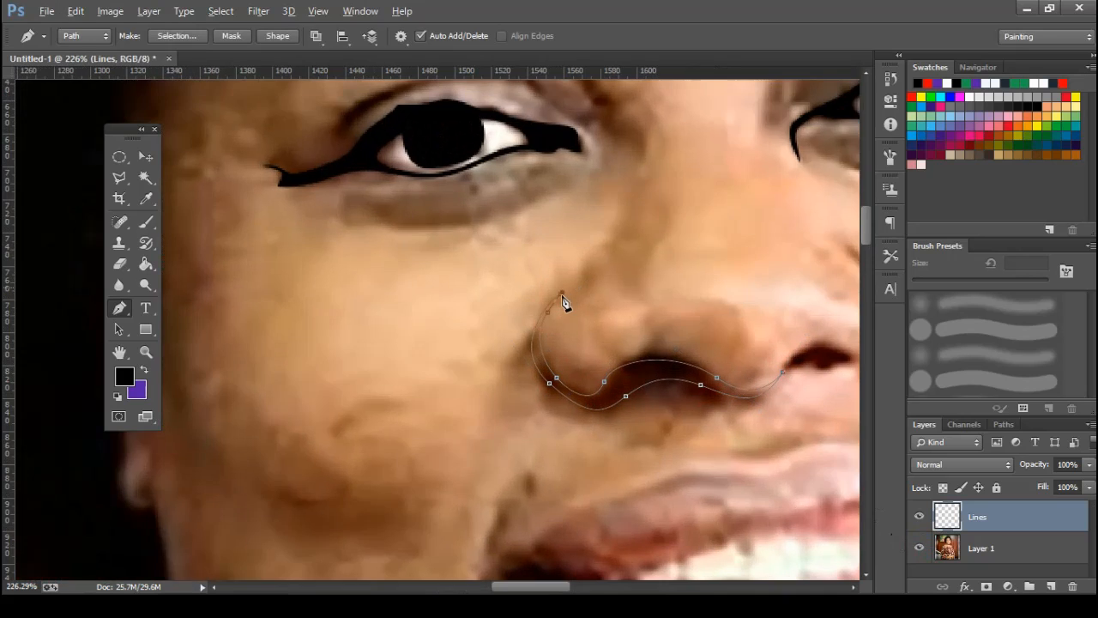
click(562, 312)
right_click(594, 277)
click(622, 293)
key(Return)
key(Return)
Trace a thin curved contour around the nose's right wing with the Pen tool and fill it black.
drag(673, 359, 536, 351)
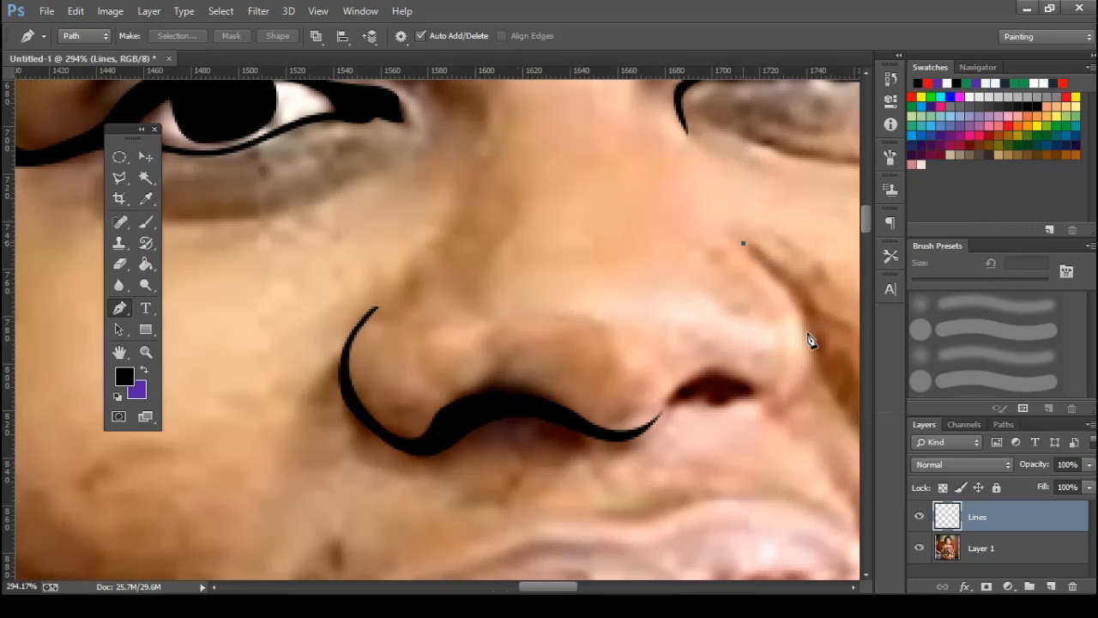
drag(778, 410, 744, 410)
key(ctrl+z)
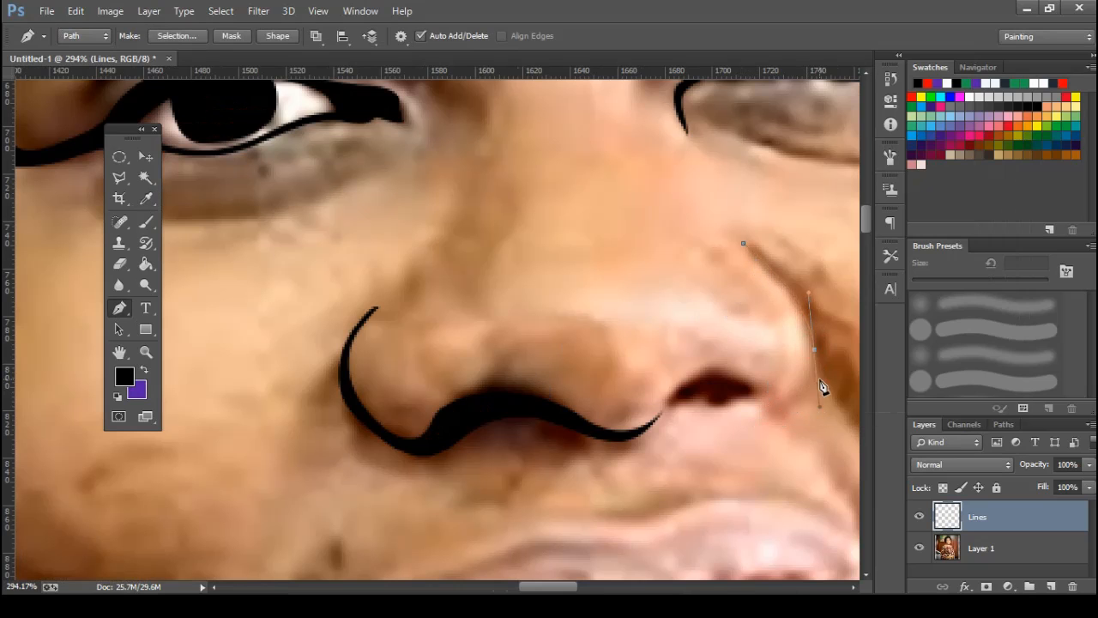
drag(767, 415, 740, 420)
key(ctrl+z)
drag(810, 311, 799, 290)
right_click(646, 215)
click(748, 292)
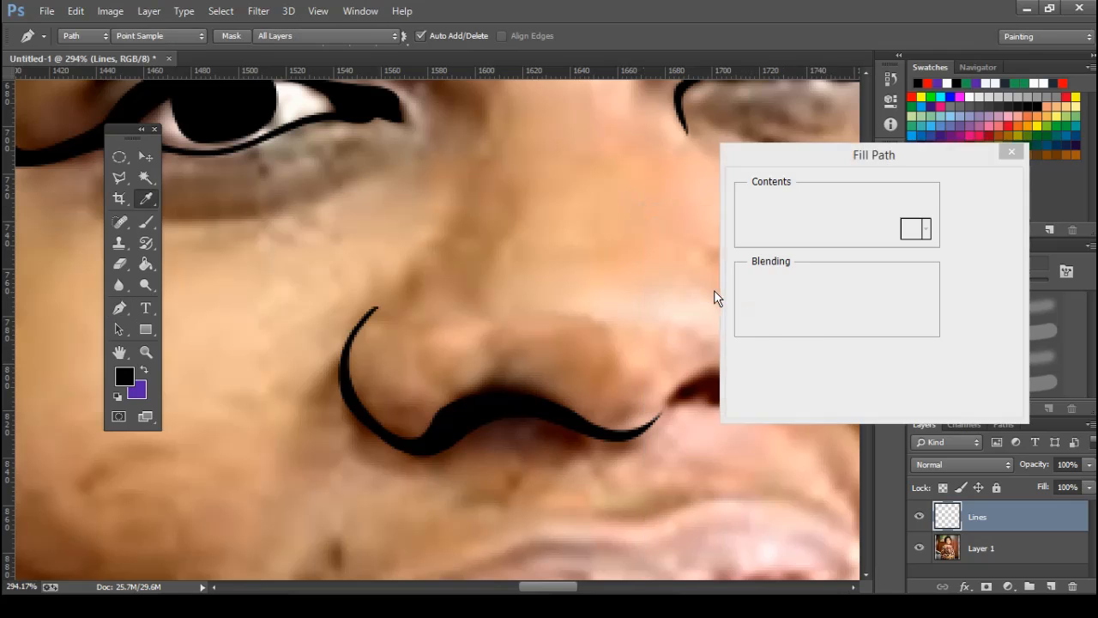
click(981, 211)
key(Return)
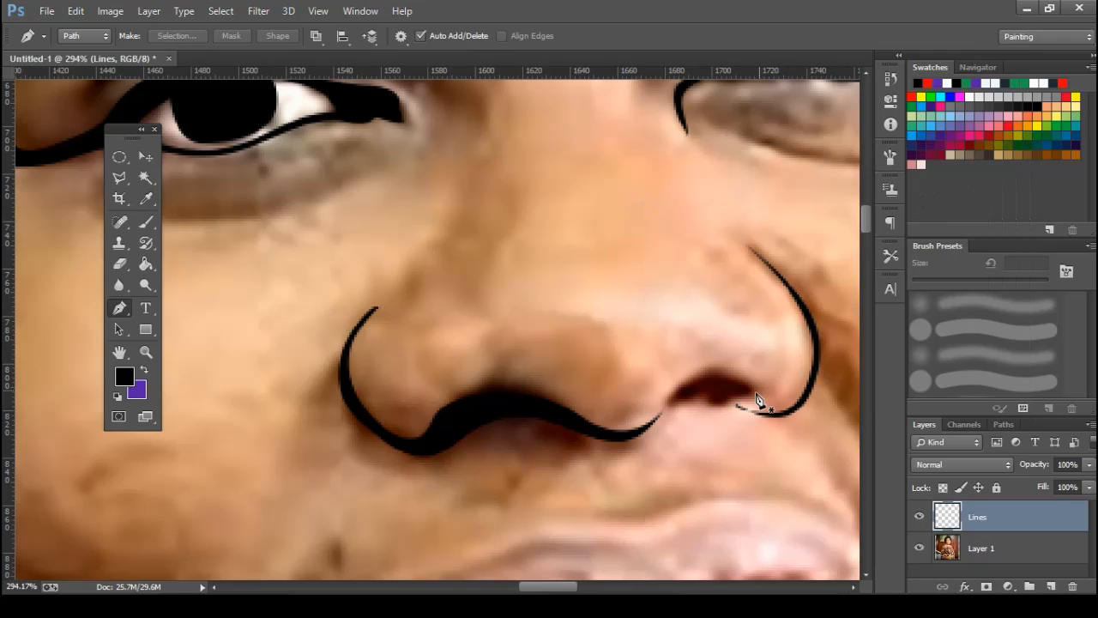
Trace the photo's right-hand nostril with the Pen tool, fill it black, and toggle Layer 1's visibility to check it.
drag(679, 382, 670, 399)
click(651, 420)
click(690, 402)
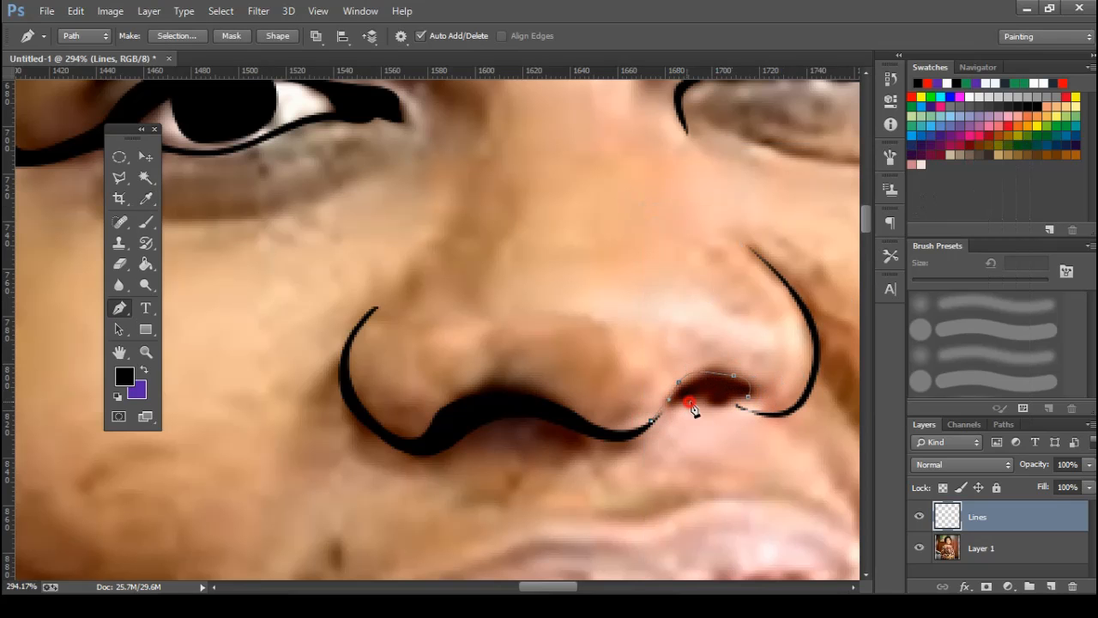
click(733, 401)
click(746, 408)
right_click(779, 304)
click(823, 298)
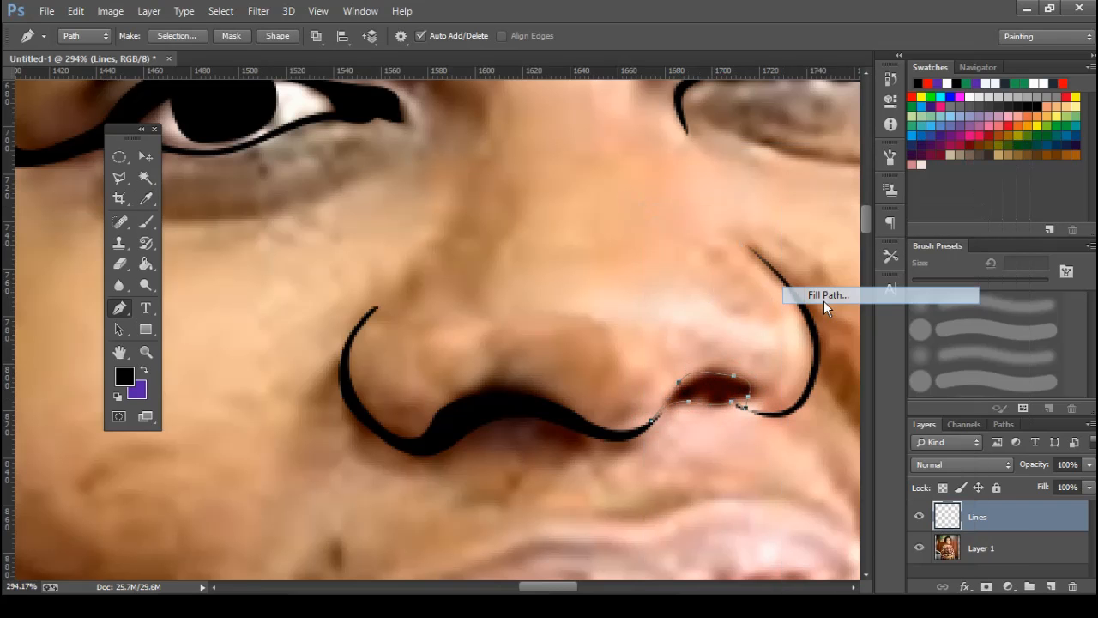
key(Return)
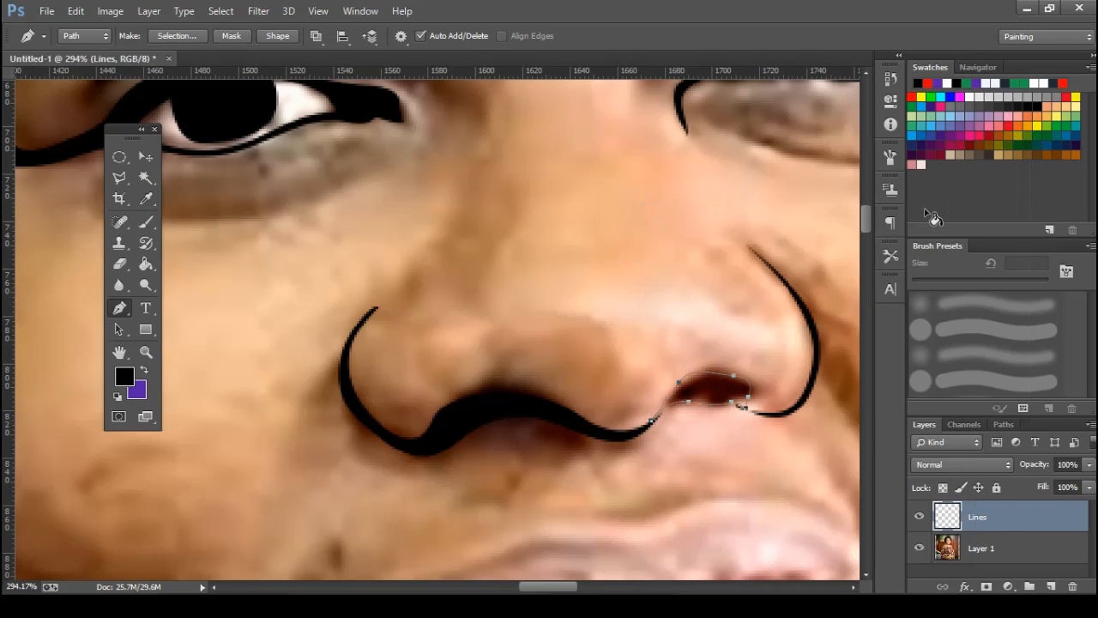
key(Return)
scroll(450, 292, down, 2)
scroll(451, 294, down, 5)
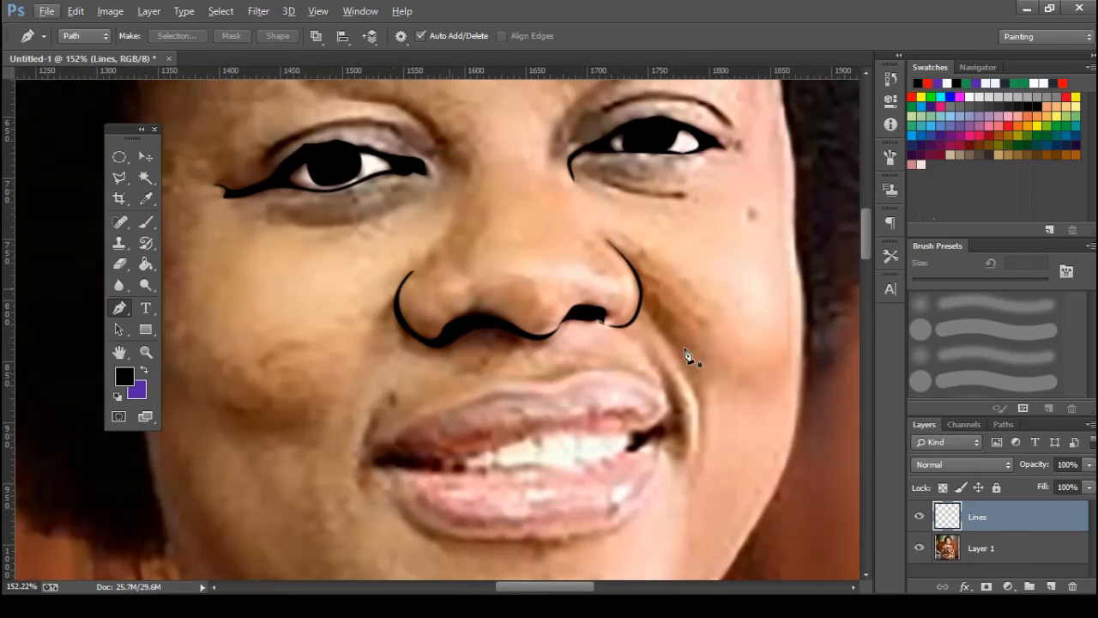
click(918, 548)
click(918, 547)
Trace the dark mouth opening above the teeth, including both mouth corners, with the Pen tool and fill it black.
scroll(549, 463, up, 5)
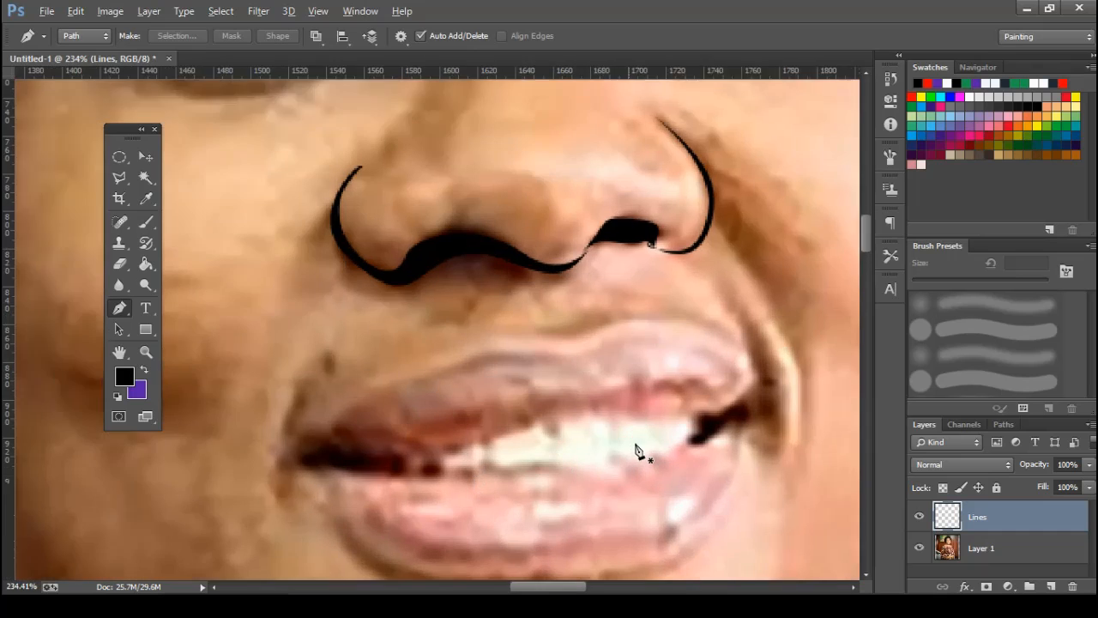
click(709, 417)
click(600, 405)
drag(381, 471, 395, 472)
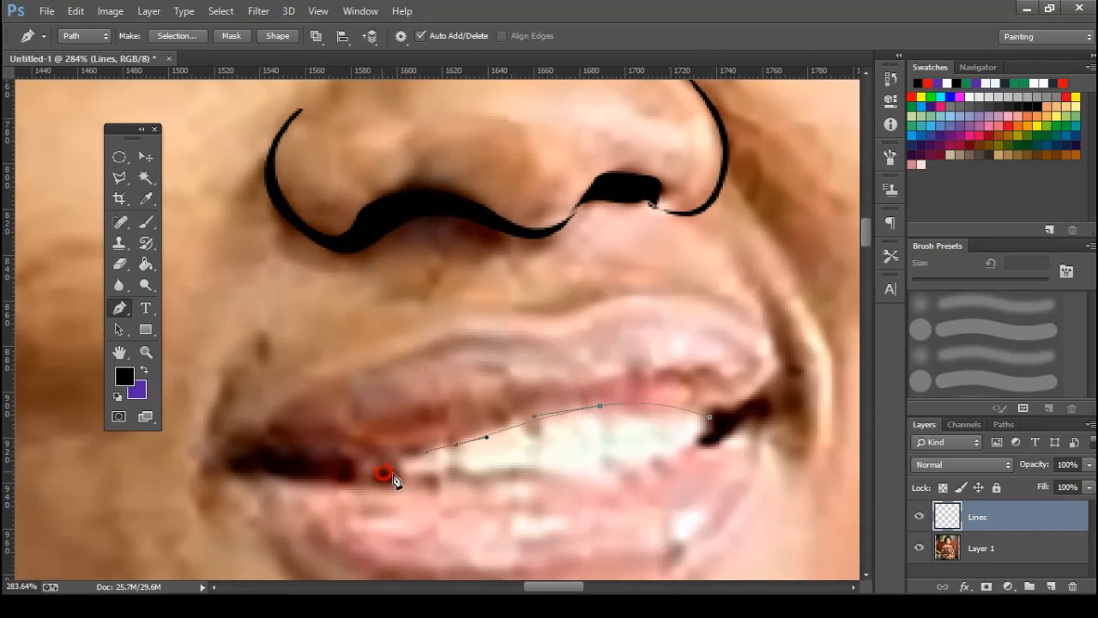
click(312, 481)
drag(240, 469, 266, 447)
drag(340, 465, 372, 466)
drag(567, 400, 575, 396)
drag(655, 397, 779, 378)
drag(753, 441, 679, 462)
right_click(735, 425)
click(807, 294)
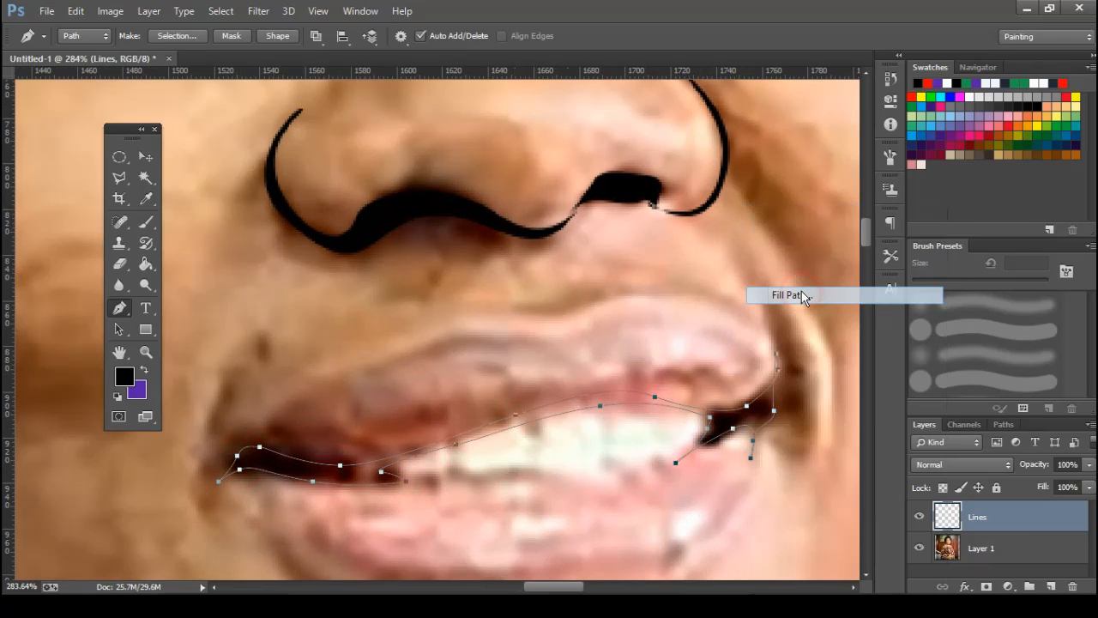
click(977, 188)
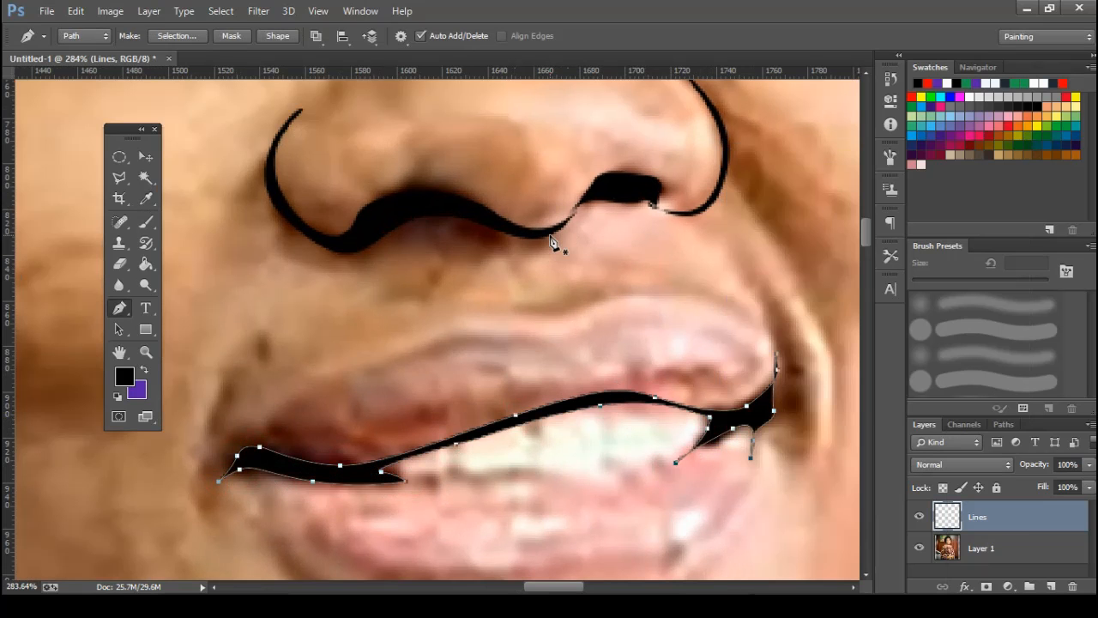
key(Return)
Trace a thin contour along the lower edge of the teeth with the Pen tool and fill it black.
scroll(558, 314, down, 1)
scroll(606, 401, up, 2)
click(701, 425)
drag(613, 461, 566, 463)
drag(480, 470, 431, 473)
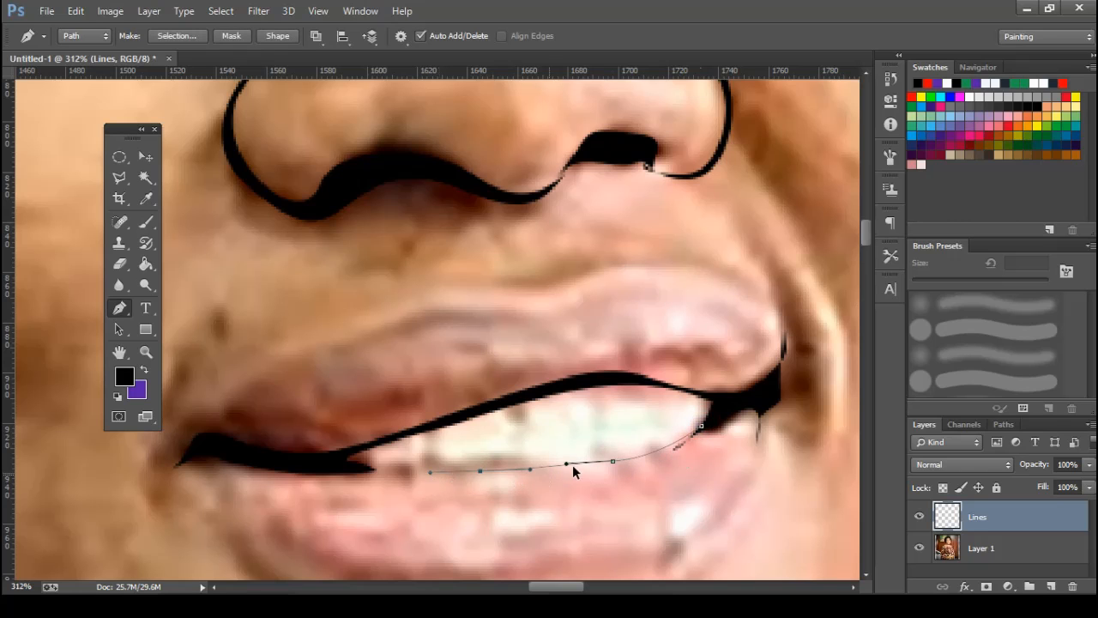
drag(507, 458, 461, 464)
click(359, 472)
click(549, 463)
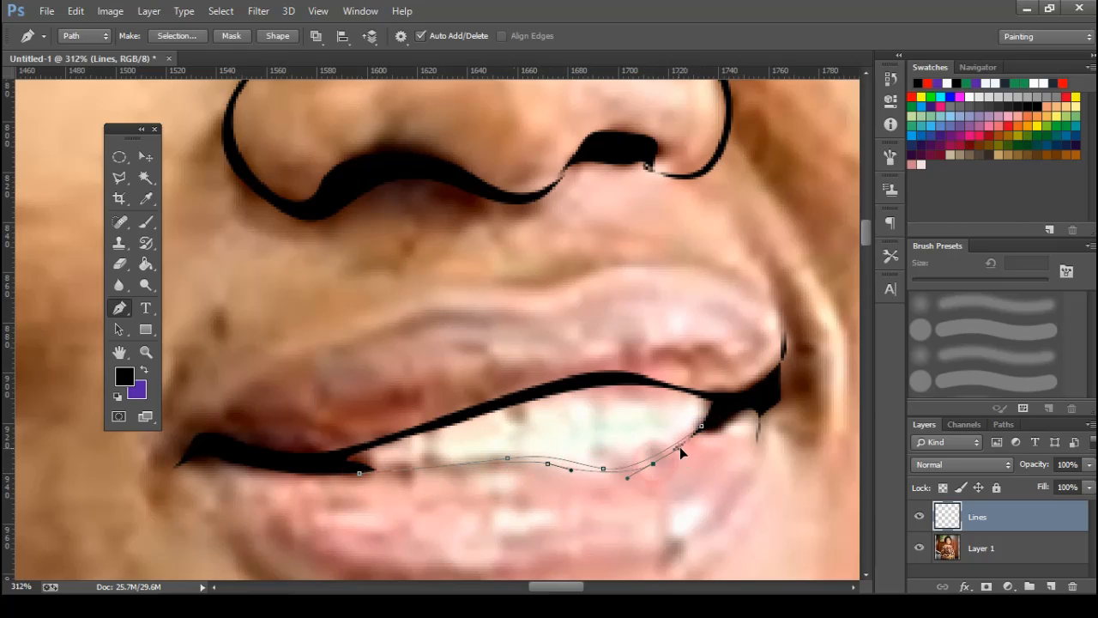
right_click(719, 433)
click(771, 292)
key(Return)
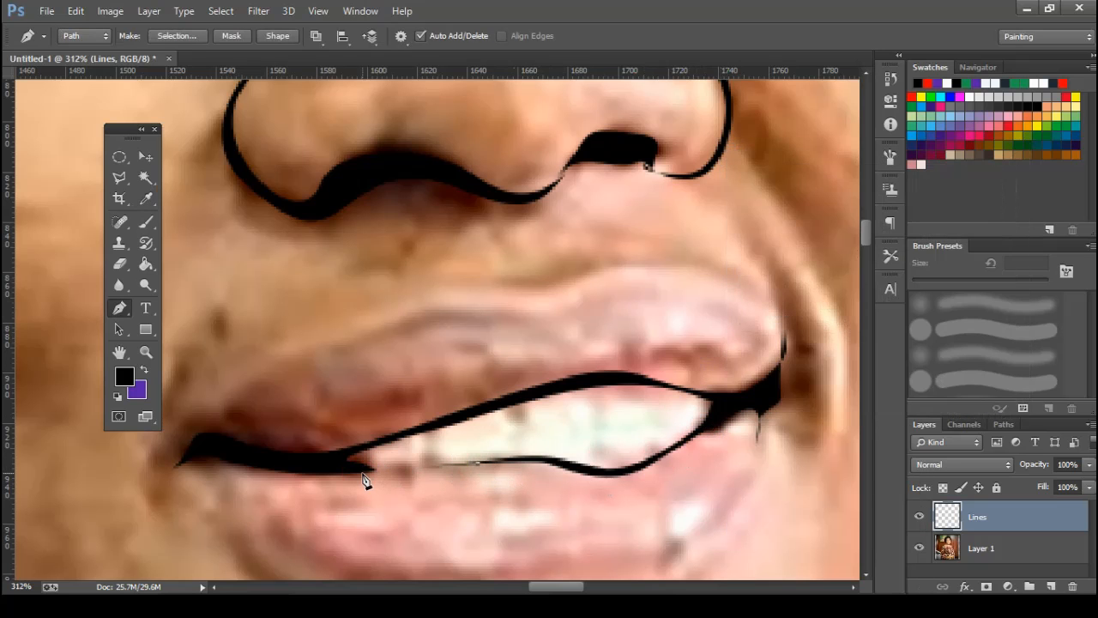
Extend the lower teeth line to the photo's left-hand mouth corner with a black-filled path, and toggle Layer 1's visibility to check it.
right_click(482, 457)
click(629, 99)
key(Return)
key(ctrl+0)
click(919, 548)
click(919, 548)
Outline the excess black along the upper edge of the line above the teeth with the Pen tool and delete it.
scroll(532, 427, up, 5)
scroll(657, 484, up, 3)
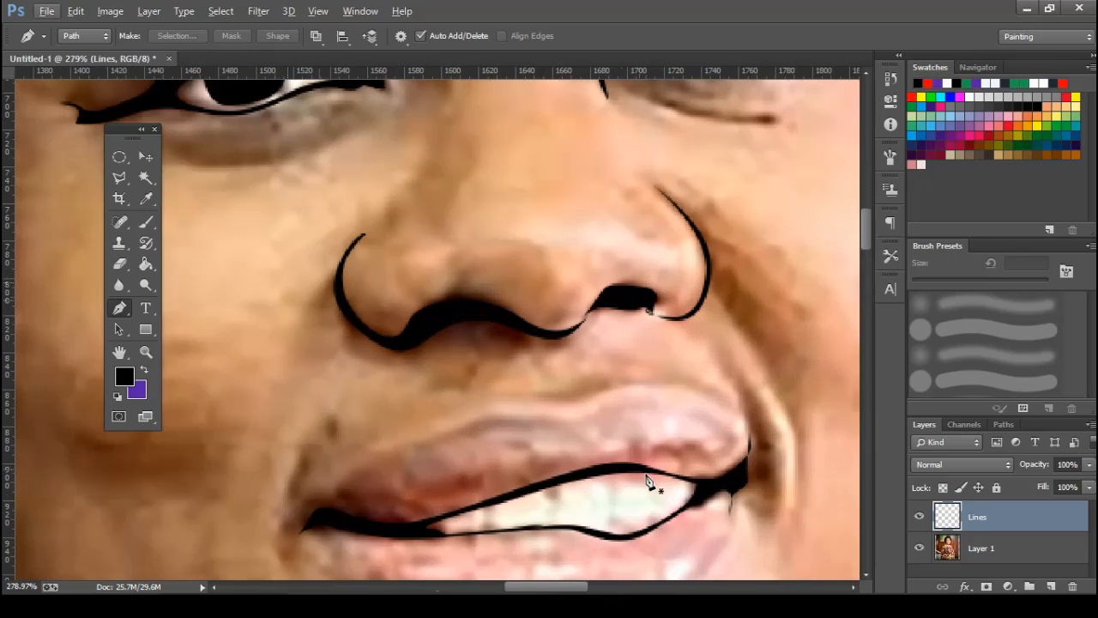
click(652, 471)
drag(583, 471, 530, 487)
drag(472, 508, 444, 517)
drag(589, 452, 650, 455)
click(651, 470)
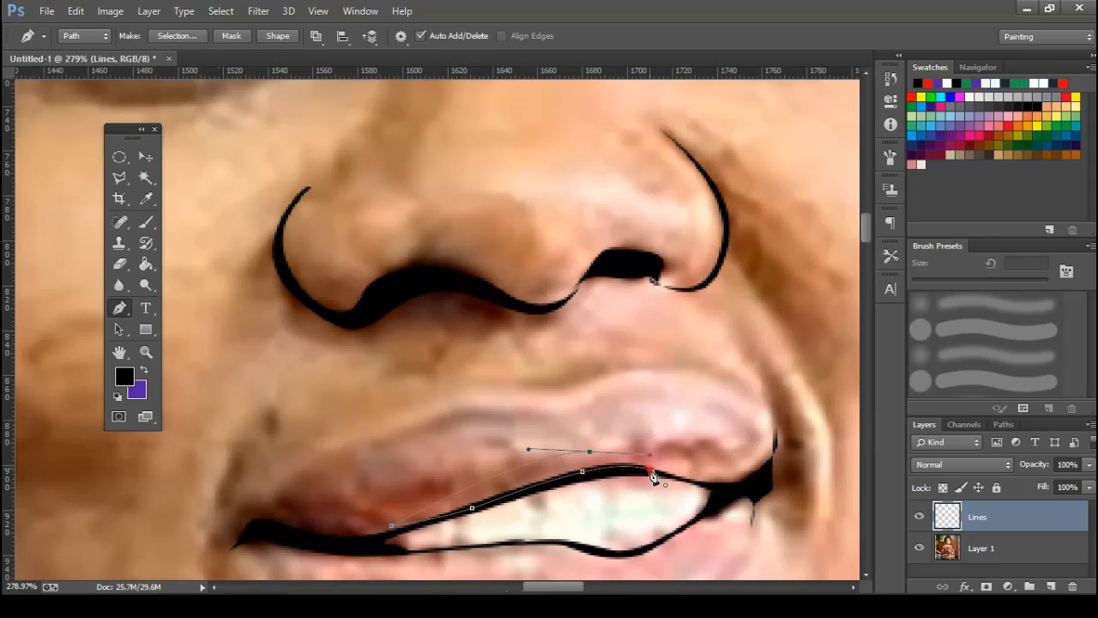
key(ctrl+Return)
key(Delete)
key(ctrl+d)
Trace a thin contour along the upper lip's top edge between both mouth corners with the Pen tool and fill it black.
click(774, 436)
drag(659, 371, 592, 383)
drag(519, 401, 454, 401)
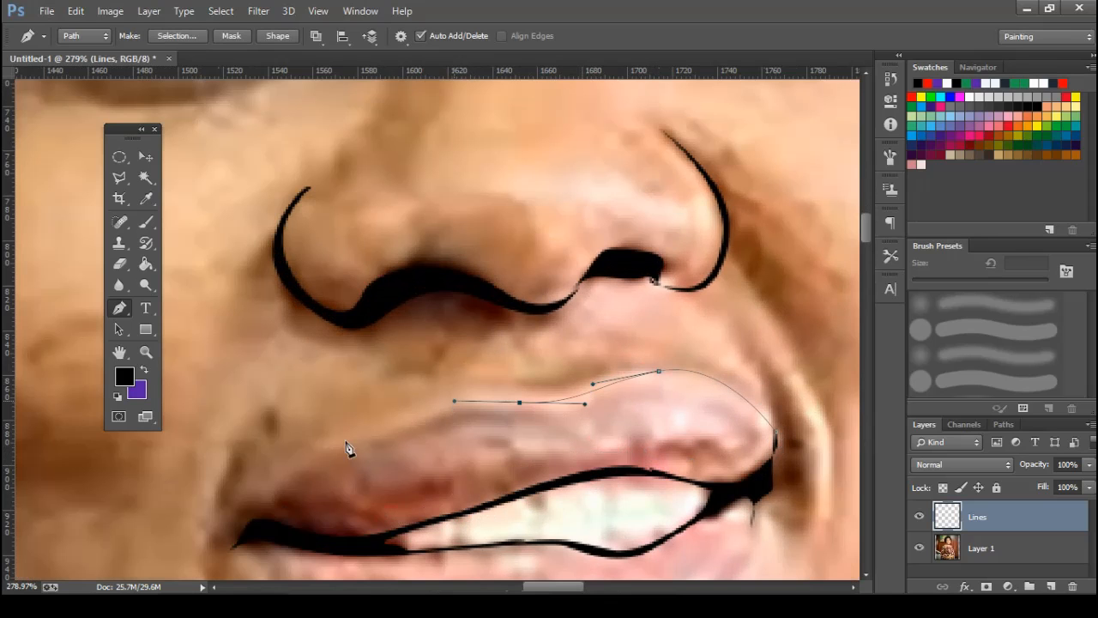
drag(249, 520, 238, 531)
click(267, 504)
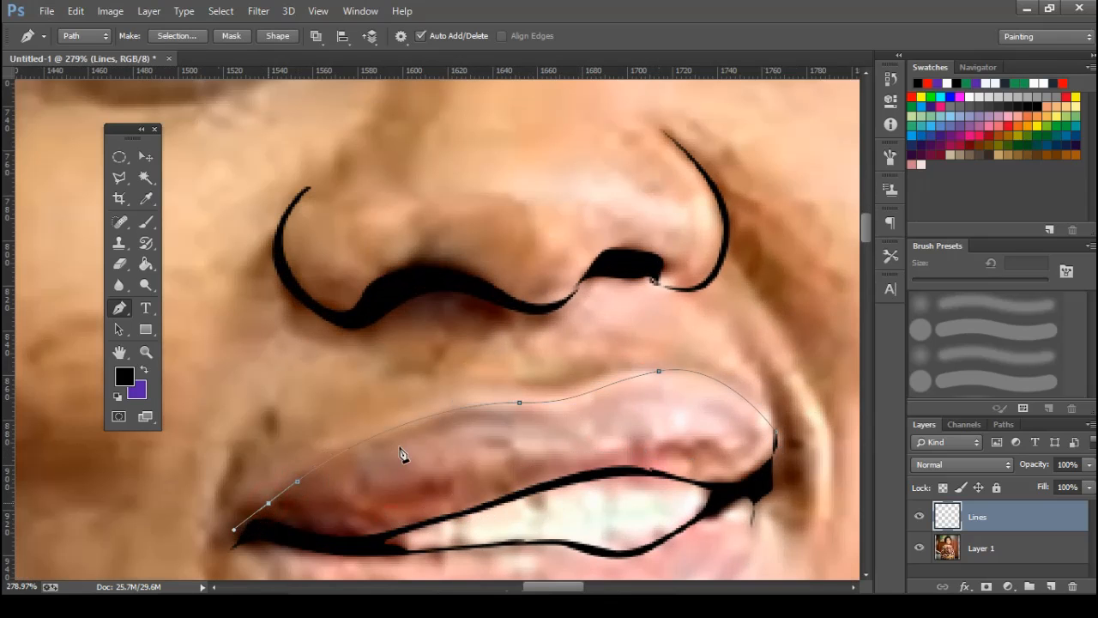
drag(434, 420, 489, 410)
drag(594, 395, 637, 380)
drag(713, 382, 738, 400)
click(773, 478)
right_click(781, 439)
click(831, 299)
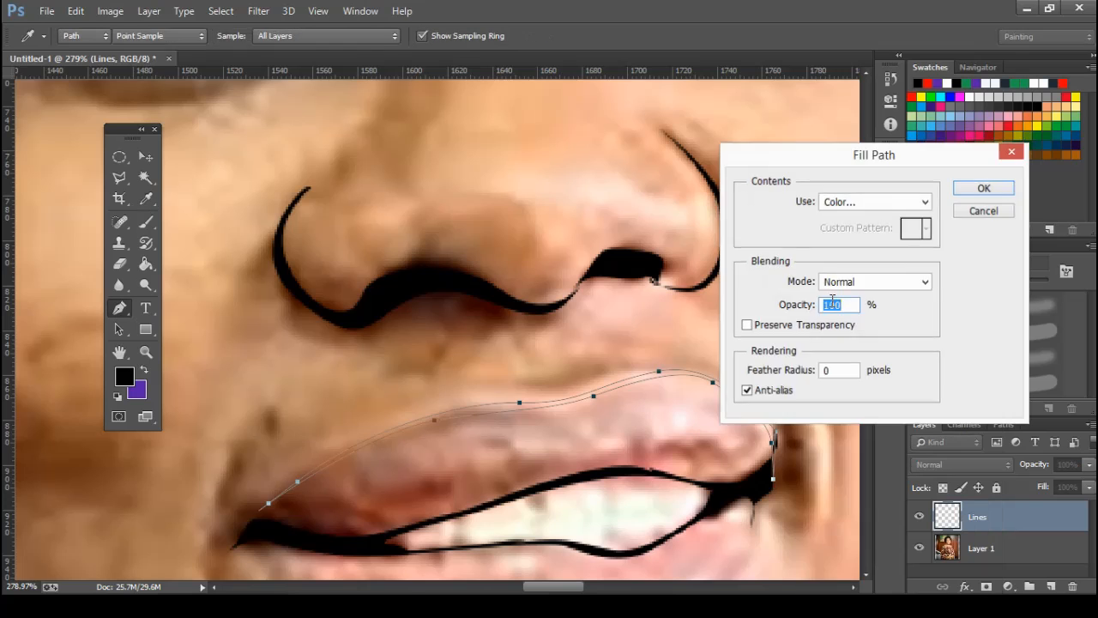
key(Return)
key(Return)
Trace a thin curved contour along the lower lip's bottom edge with the Pen tool and fill it black.
scroll(527, 325, down, 7)
scroll(584, 303, up, 4)
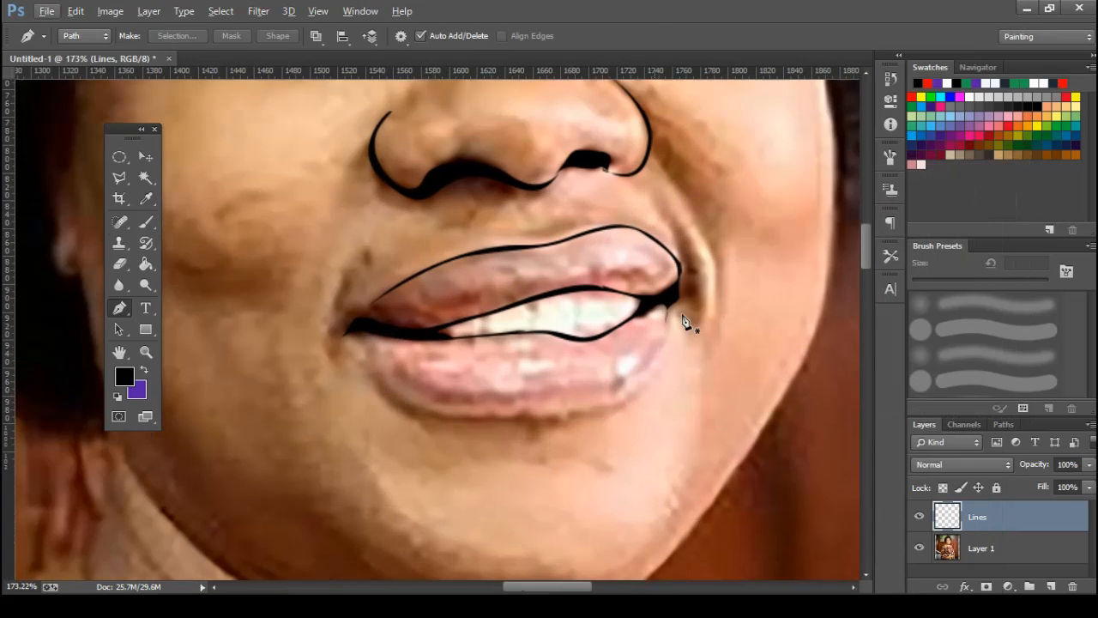
click(662, 352)
drag(568, 434, 492, 438)
drag(347, 424, 311, 400)
click(309, 389)
drag(369, 439, 390, 440)
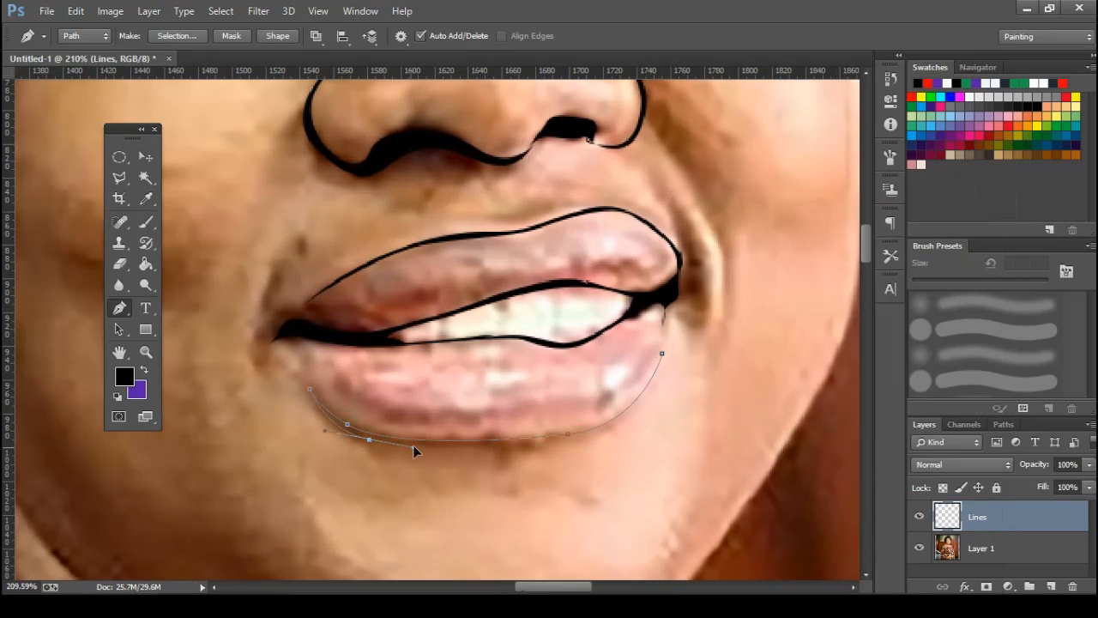
drag(573, 438, 616, 426)
drag(658, 367, 661, 361)
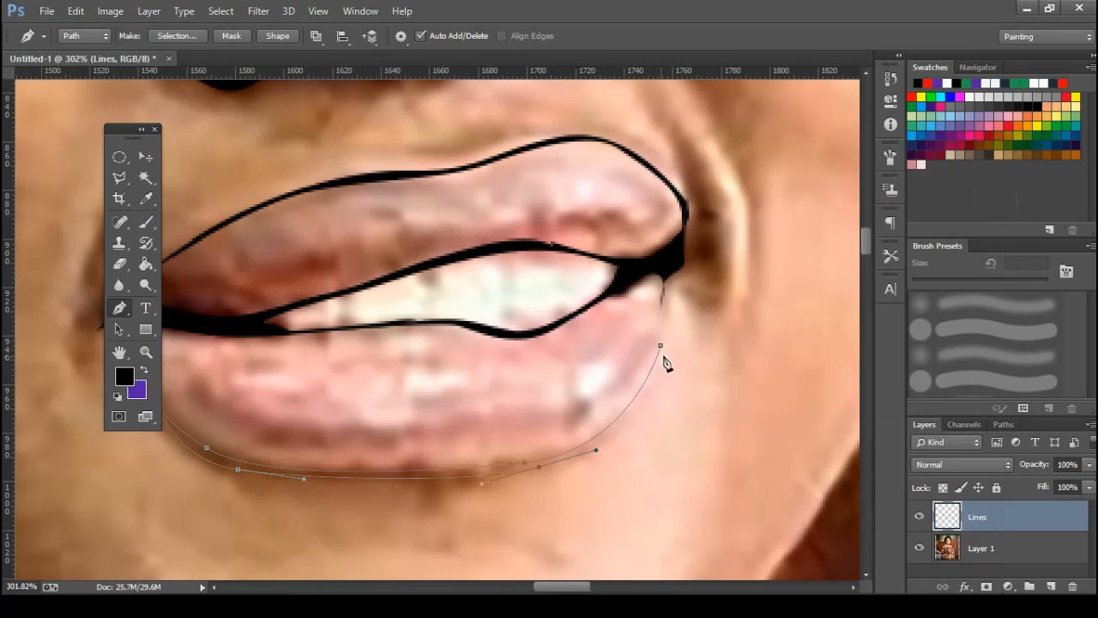
mouse_move(666, 345)
mouse_down()
mouse_move(680, 264)
mouse_move(659, 343)
mouse_up()
right_click(679, 272)
click(717, 297)
key(Return)
key(Return)
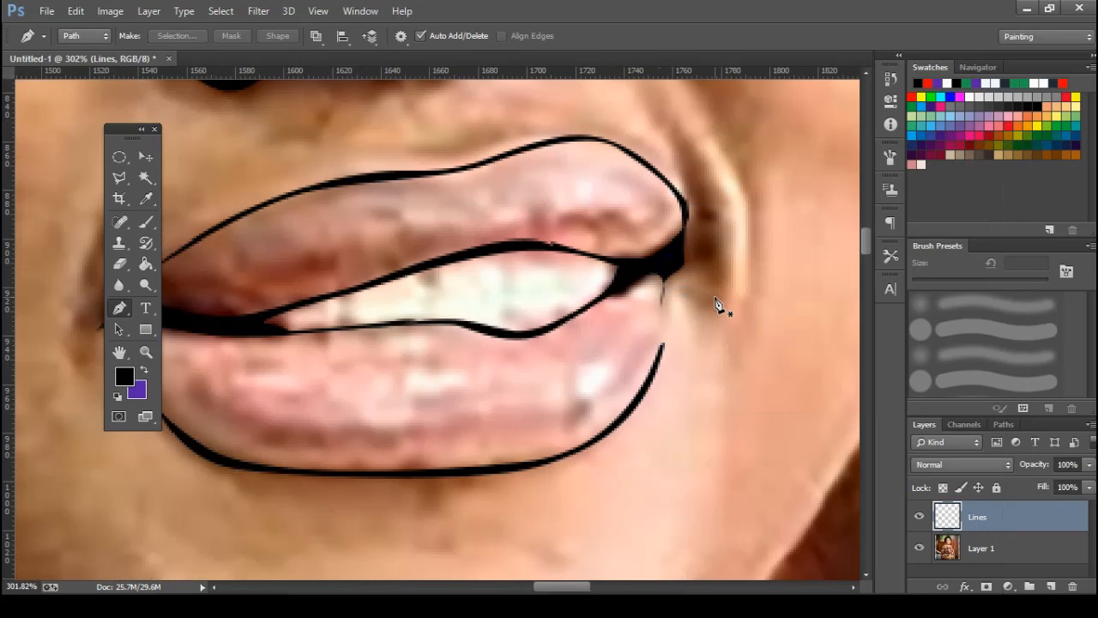
Toggle the visibility of the Lines layer and Layer 1 to check the traced facial features.
scroll(619, 327, down, 4)
scroll(621, 334, down, 15)
click(919, 517)
click(920, 517)
click(920, 516)
click(920, 516)
click(916, 547)
click(915, 544)
Trace the eyelid crease and inner brow-bone fold above the photo's left-hand eye with the Pen tool and fill them black.
scroll(583, 163, up, 12)
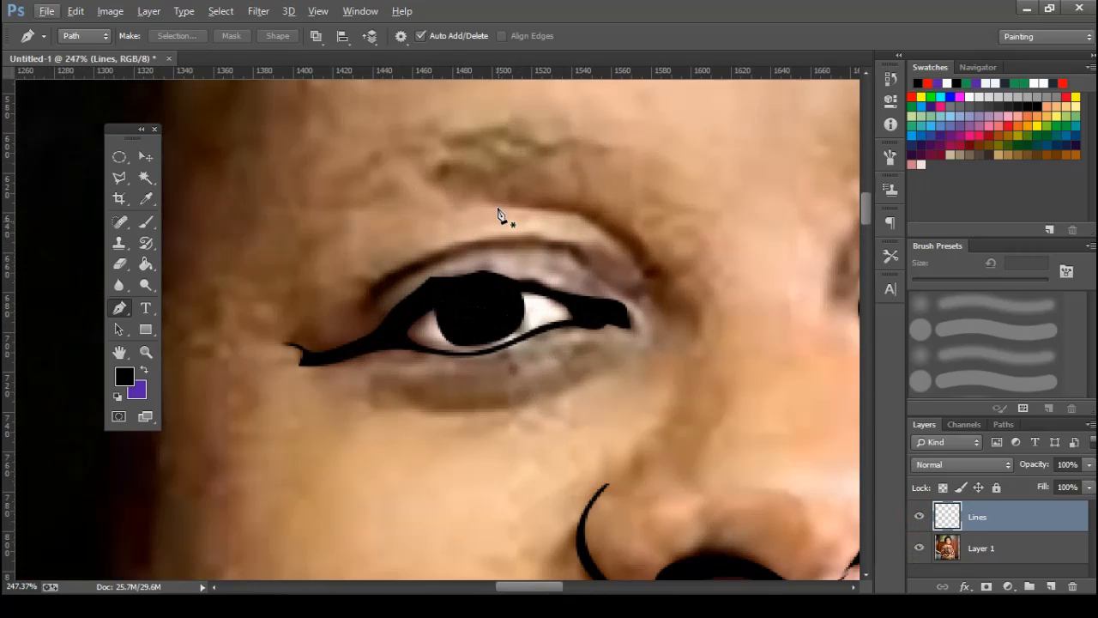
click(498, 203)
drag(732, 332, 817, 468)
key(ctrl+z)
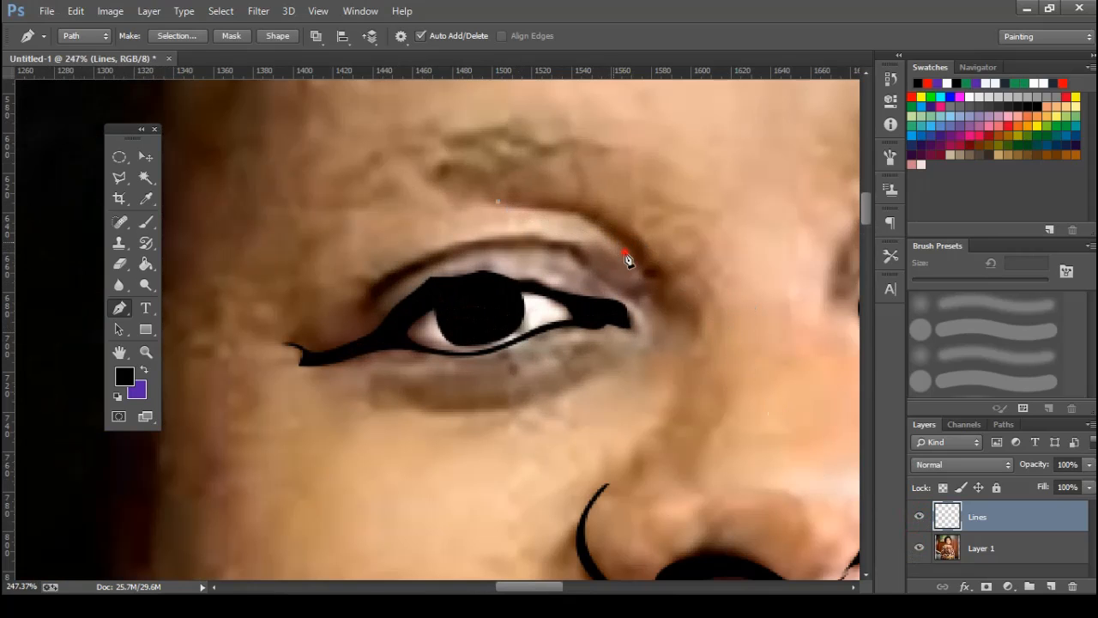
drag(631, 293, 649, 304)
drag(373, 284, 371, 300)
click(371, 325)
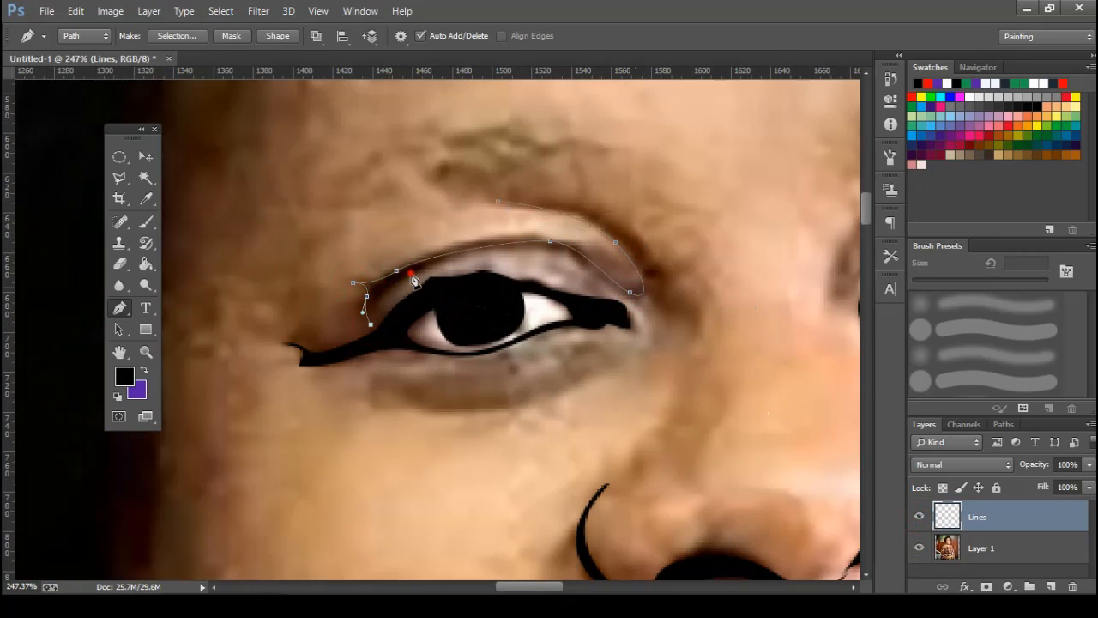
click(456, 257)
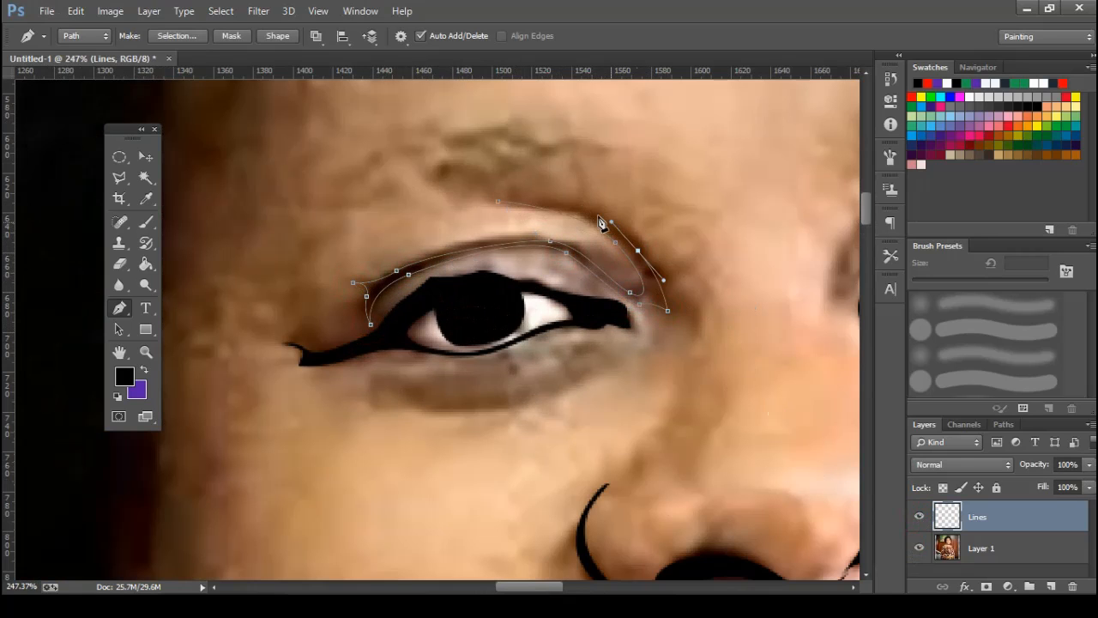
click(553, 206)
click(496, 204)
right_click(553, 171)
click(635, 265)
key(Return)
key(Return)
scroll(711, 289, down, 5)
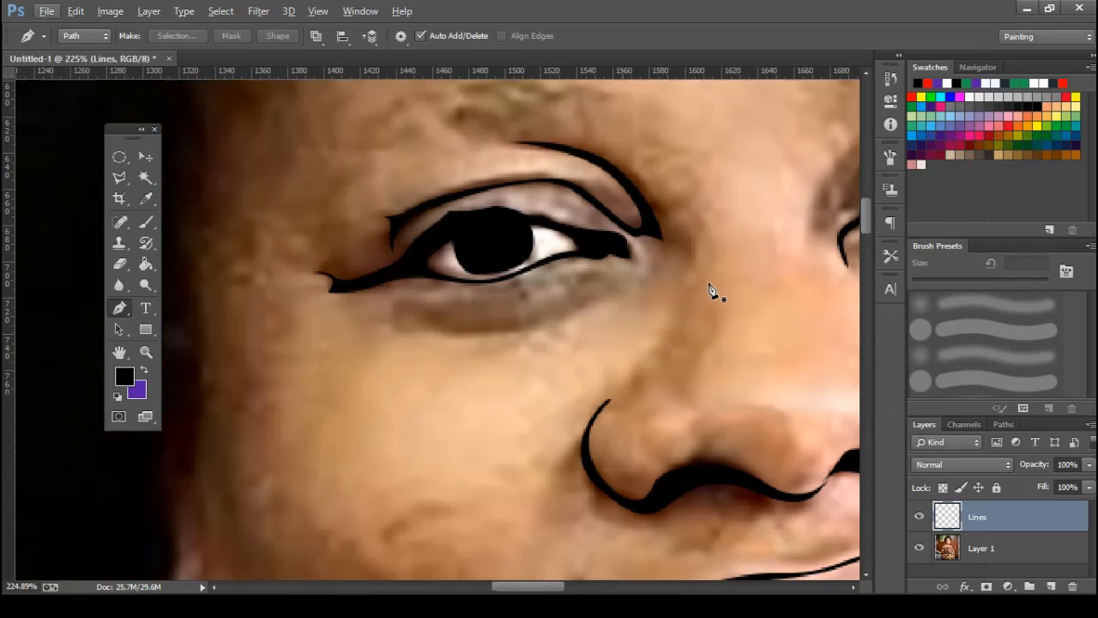
Trace the curved eyelid crease above the photo's right-hand eye with the Pen tool and fill it black.
scroll(502, 283, up, 4)
scroll(502, 283, up, 2)
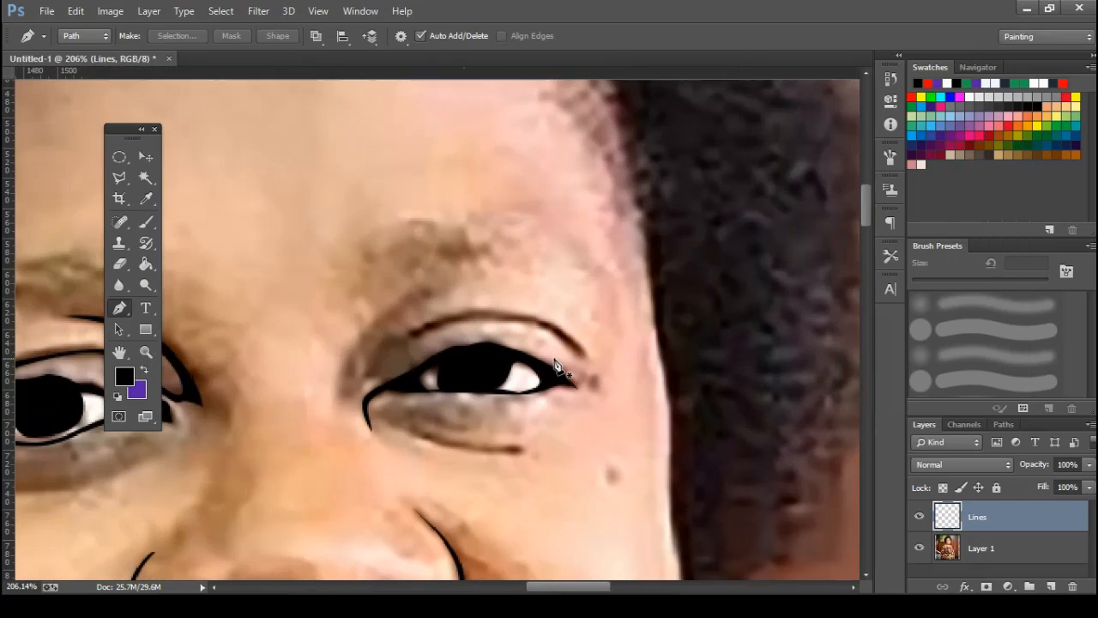
click(457, 313)
click(462, 302)
drag(548, 314, 576, 334)
click(589, 357)
right_click(602, 332)
click(643, 297)
key(Return)
key(Return)
Trace the photo's left-hand side of the face from the temple around the earlobe and along the jaw with the Pen tool.
scroll(554, 336, down, 7)
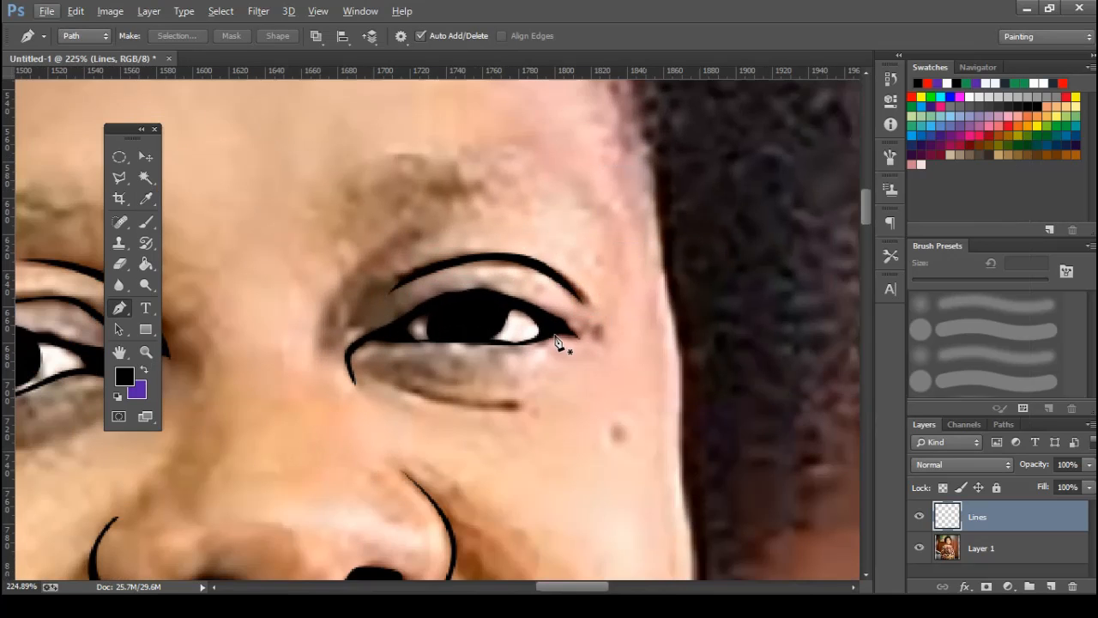
drag(772, 341, 1049, 344)
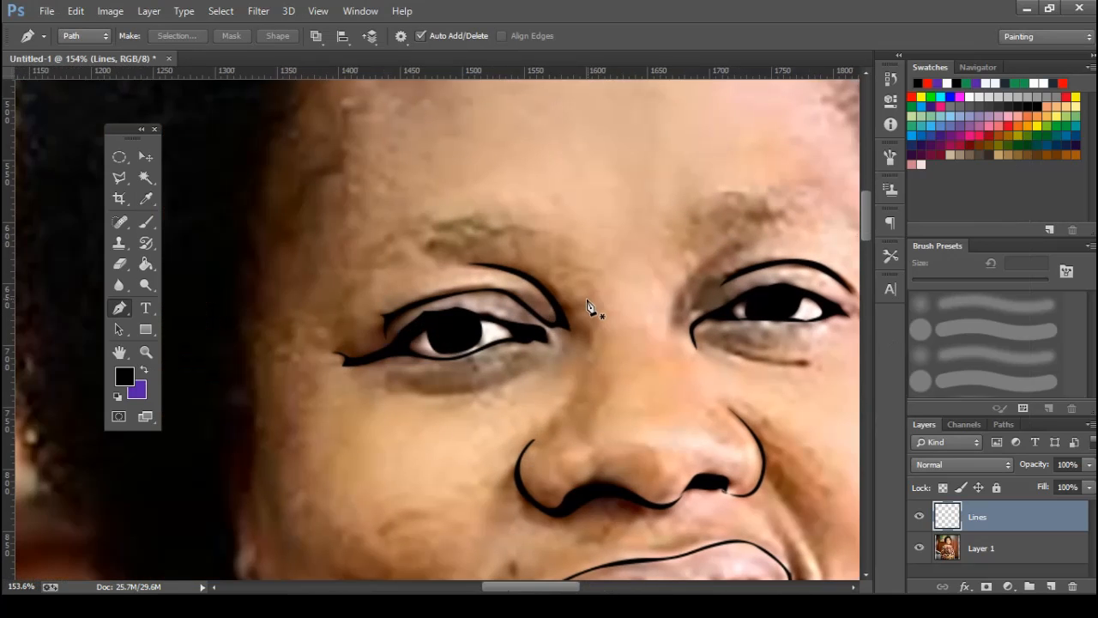
scroll(593, 311, down, 3)
click(338, 287)
drag(337, 352, 345, 380)
drag(338, 424, 330, 451)
drag(328, 479, 349, 510)
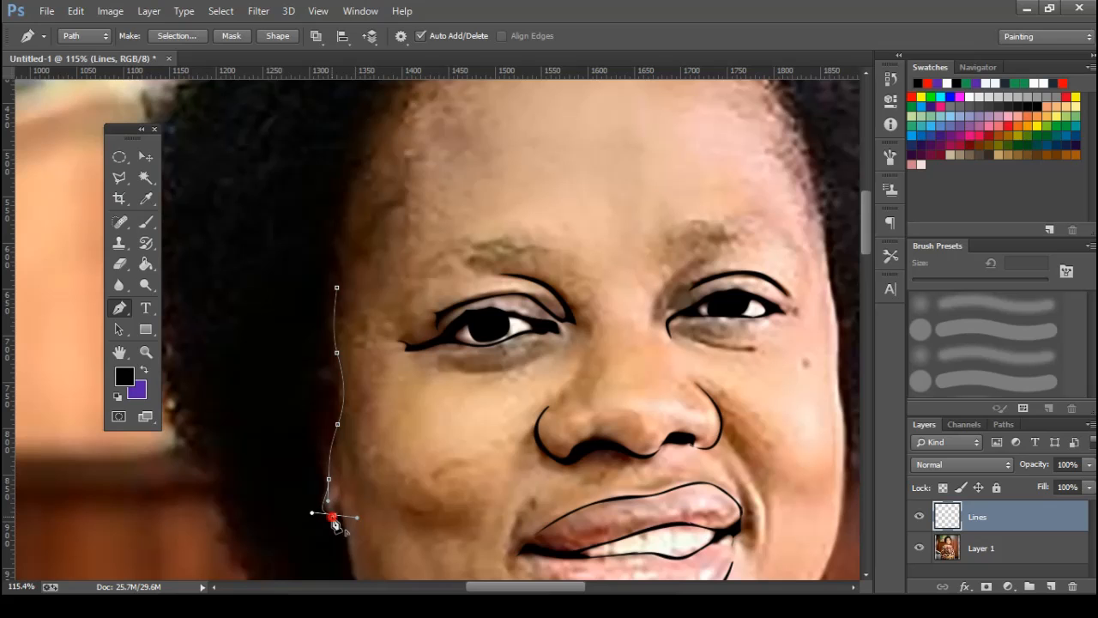
scroll(342, 509, down, 5)
scroll(341, 510, left, 2)
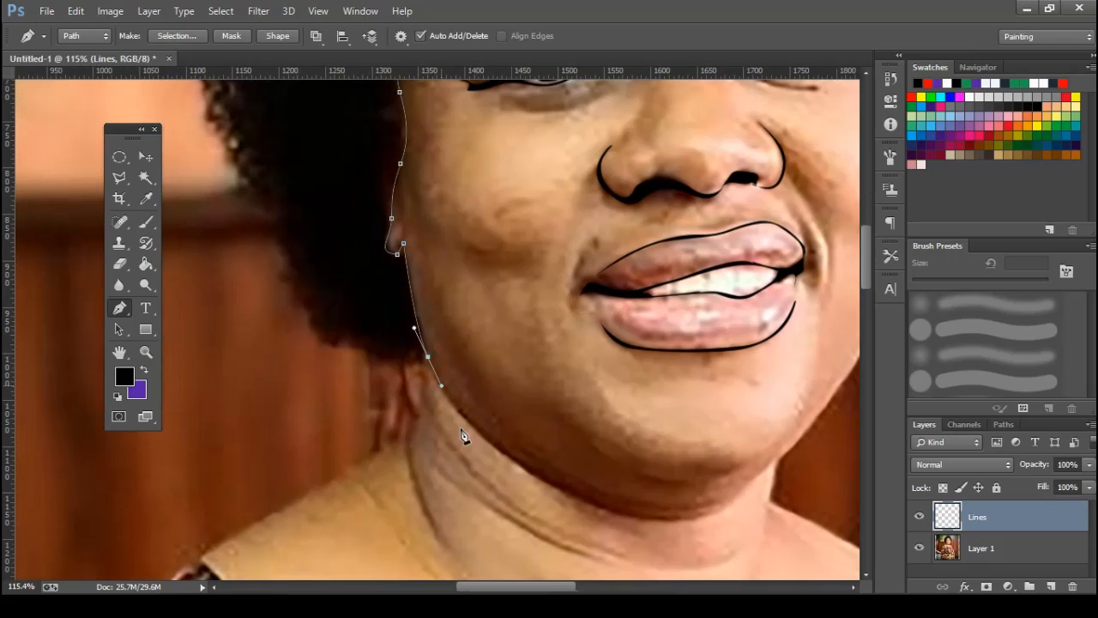
mouse_move(619, 514)
mouse_down()
mouse_move(709, 526)
mouse_move(743, 564)
mouse_move(694, 528)
mouse_move(747, 507)
mouse_move(660, 530)
mouse_up()
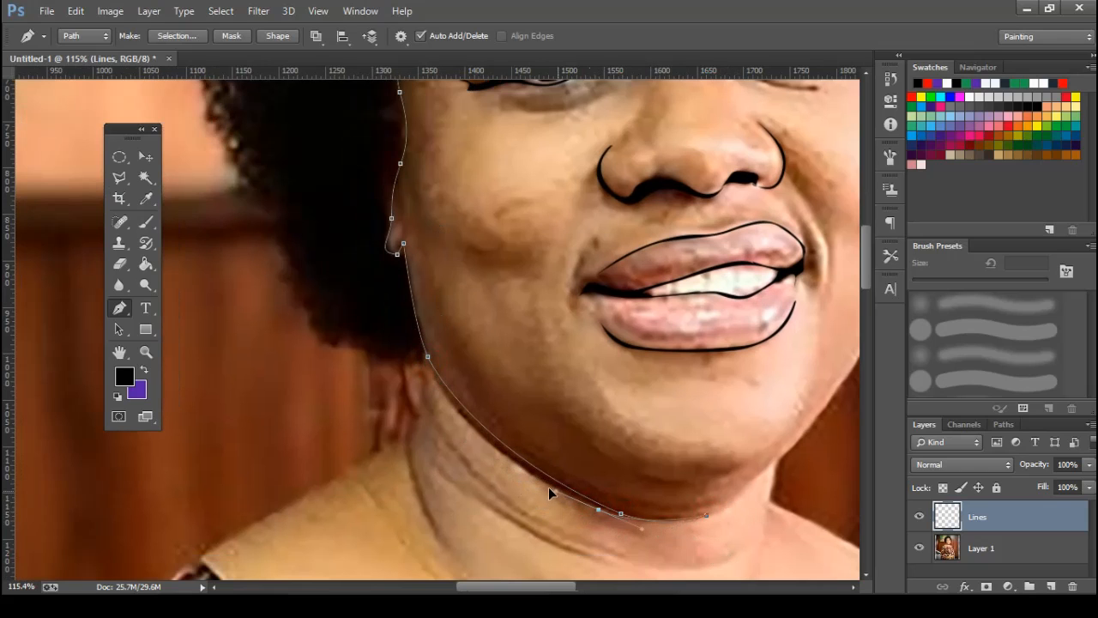
click(443, 390)
alt+click(442, 387)
Continue the Pen path up the outer edge of the hair on the photo's left-hand side.
scroll(300, 314, down, 1)
drag(318, 335, 422, 506)
drag(396, 426, 372, 399)
mouse_move(332, 321)
mouse_down()
mouse_move(344, 180)
mouse_move(406, 425)
mouse_up()
drag(393, 383, 393, 354)
drag(399, 349, 409, 333)
drag(429, 299, 460, 267)
drag(503, 247, 523, 239)
drag(559, 216, 636, 122)
Extend the Pen path across the top outline of the hair.
drag(711, 142, 454, 334)
drag(430, 296, 529, 259)
click(558, 263)
click(596, 281)
click(624, 285)
click(653, 291)
click(673, 302)
click(692, 312)
Continue the Pen path down the outer edge of the hair on the photo's right-hand side.
drag(764, 415, 563, 333)
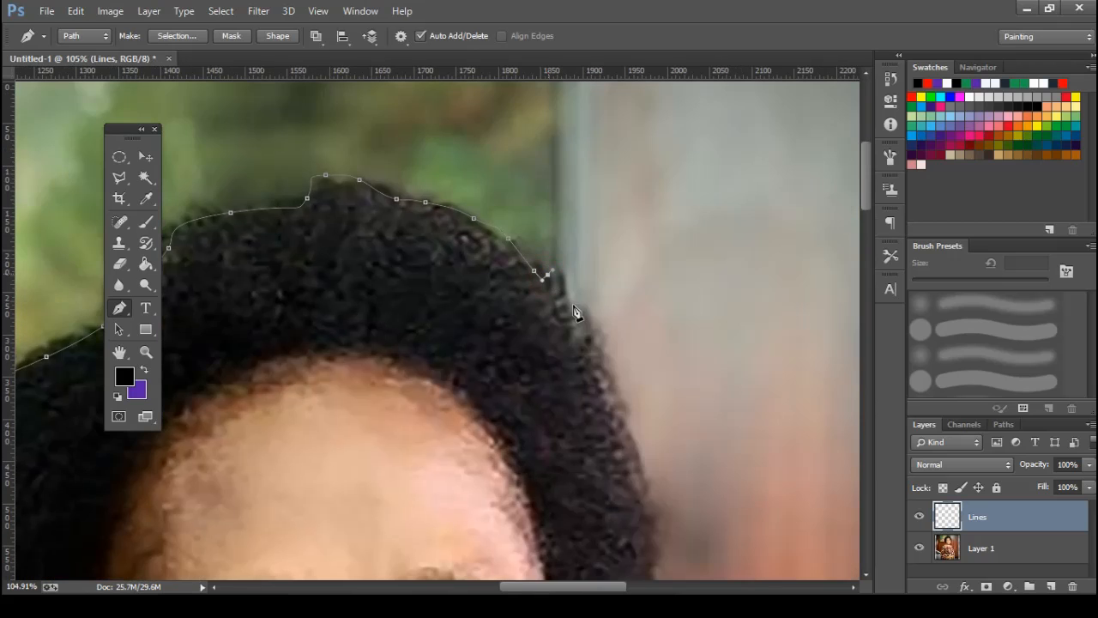
click(589, 333)
click(610, 370)
click(622, 402)
click(633, 439)
click(637, 456)
drag(657, 529, 633, 277)
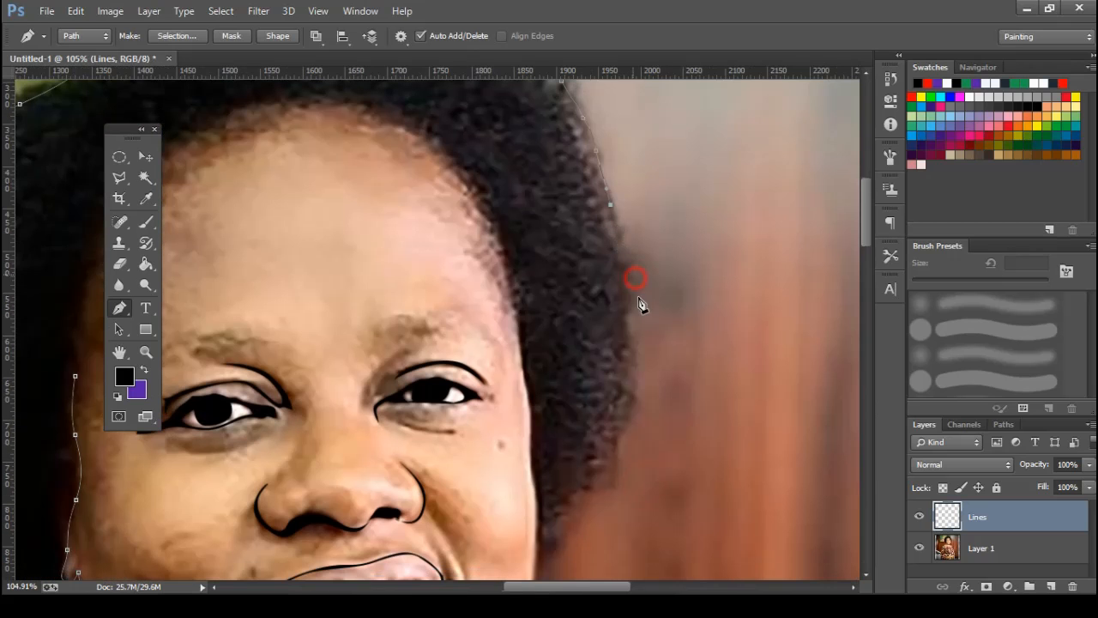
drag(628, 404, 620, 420)
drag(615, 446, 610, 459)
Continue the Pen path around the lower tip of the hair and up the face edge on the photo's right-hand side.
drag(595, 488, 634, 312)
drag(609, 360, 598, 380)
drag(592, 287, 584, 257)
drag(583, 167, 653, 428)
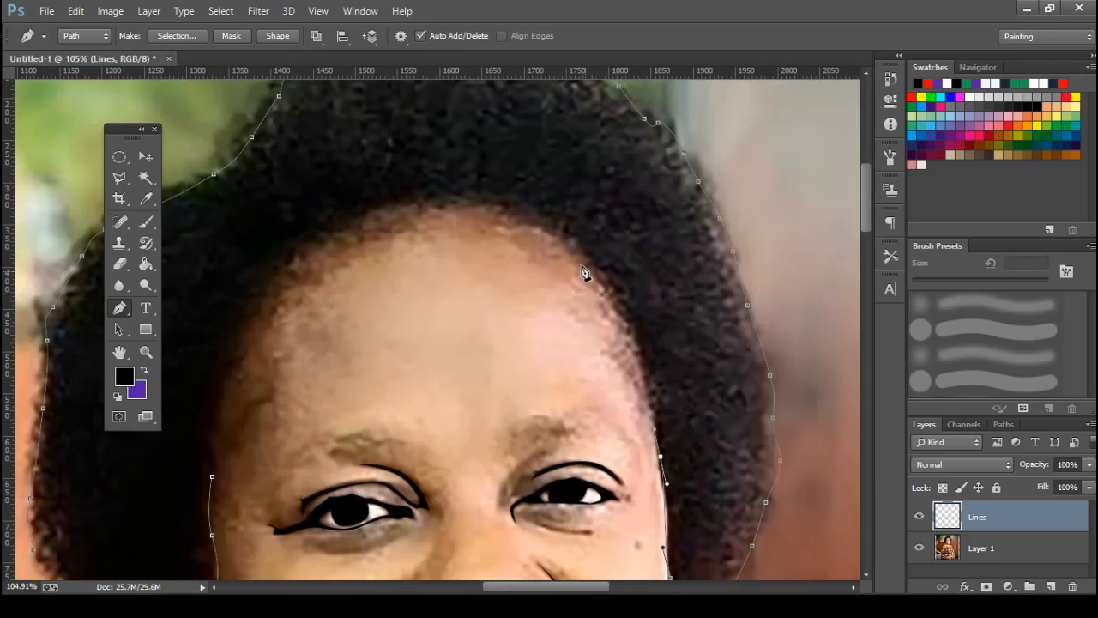
Complete the hair path along the forehead hairline and fill it with black.
drag(515, 220, 469, 208)
drag(410, 228, 390, 232)
drag(281, 282, 253, 345)
drag(230, 386, 211, 429)
click(215, 477)
scroll(388, 412, down, 2)
right_click(372, 363)
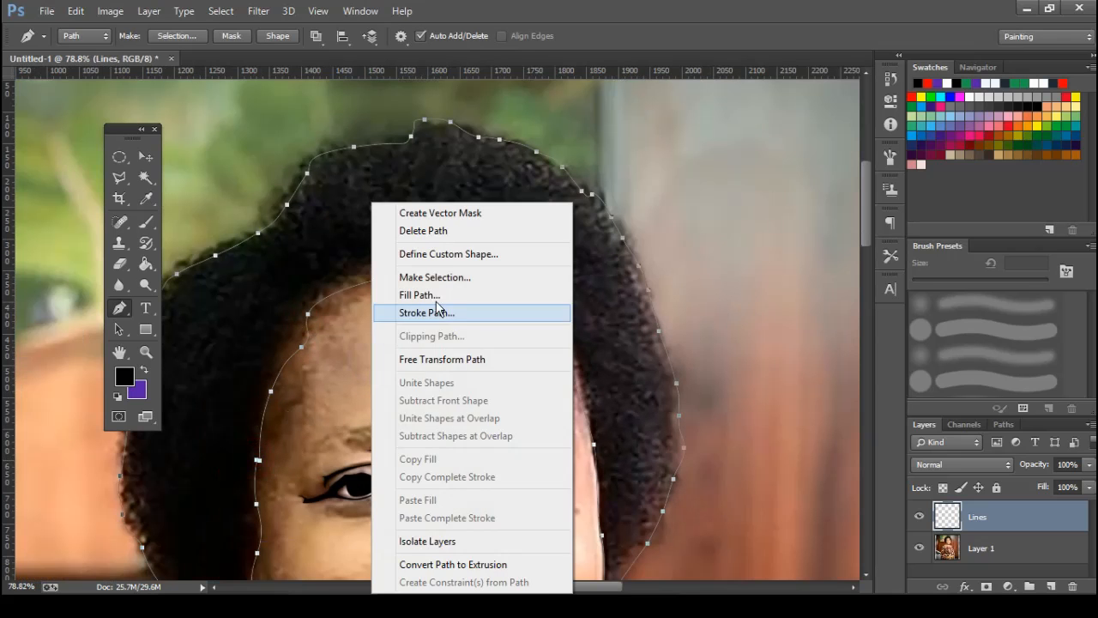
click(436, 295)
key(Return)
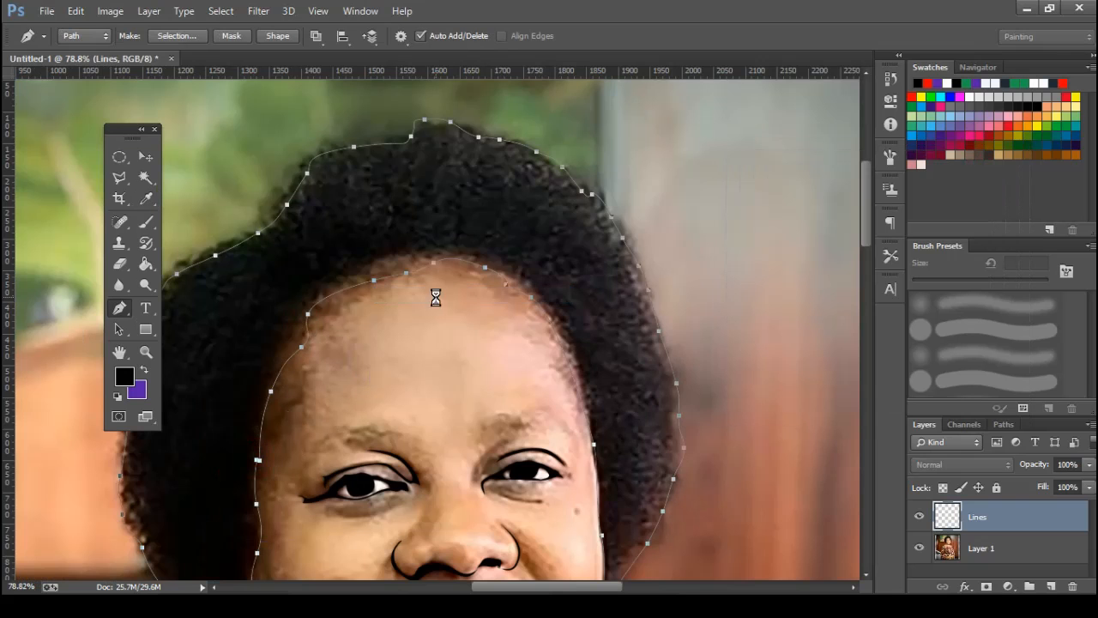
Toggle the visibility of Layer 1 and examine the filled hair shape against the photo.
scroll(437, 304, down, 3)
click(916, 547)
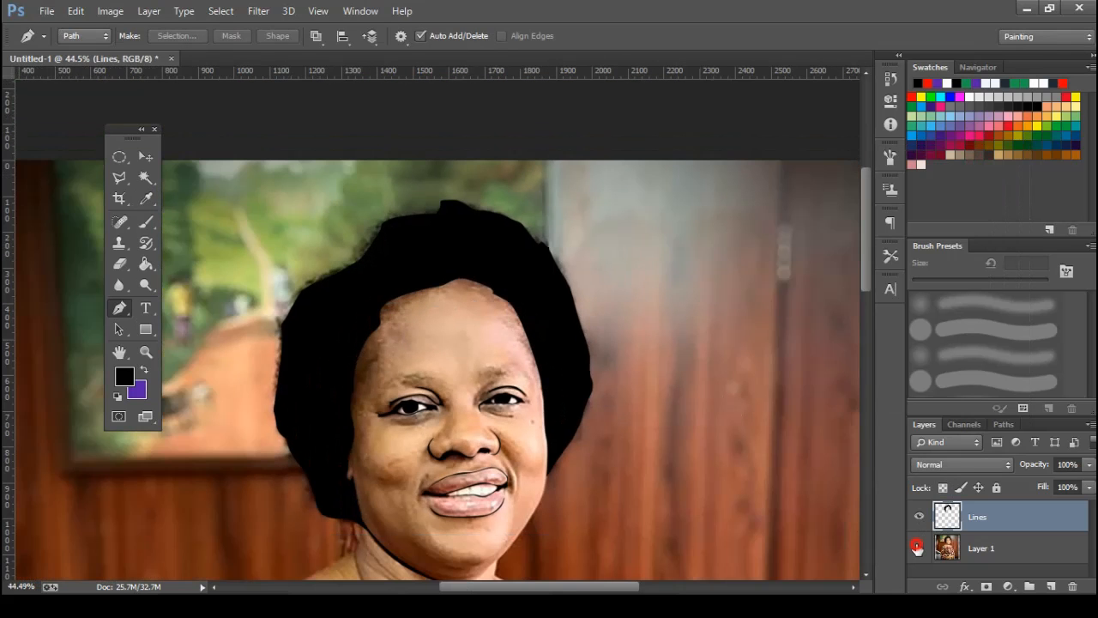
click(918, 549)
scroll(409, 318, up, 3)
scroll(479, 365, up, 1)
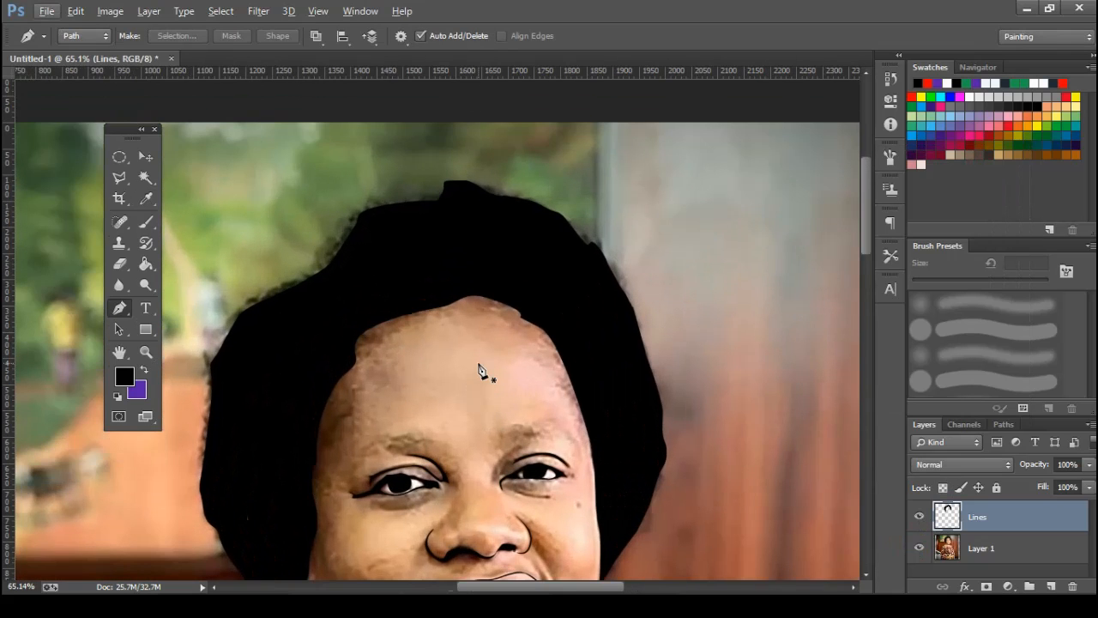
scroll(490, 266, down, 2)
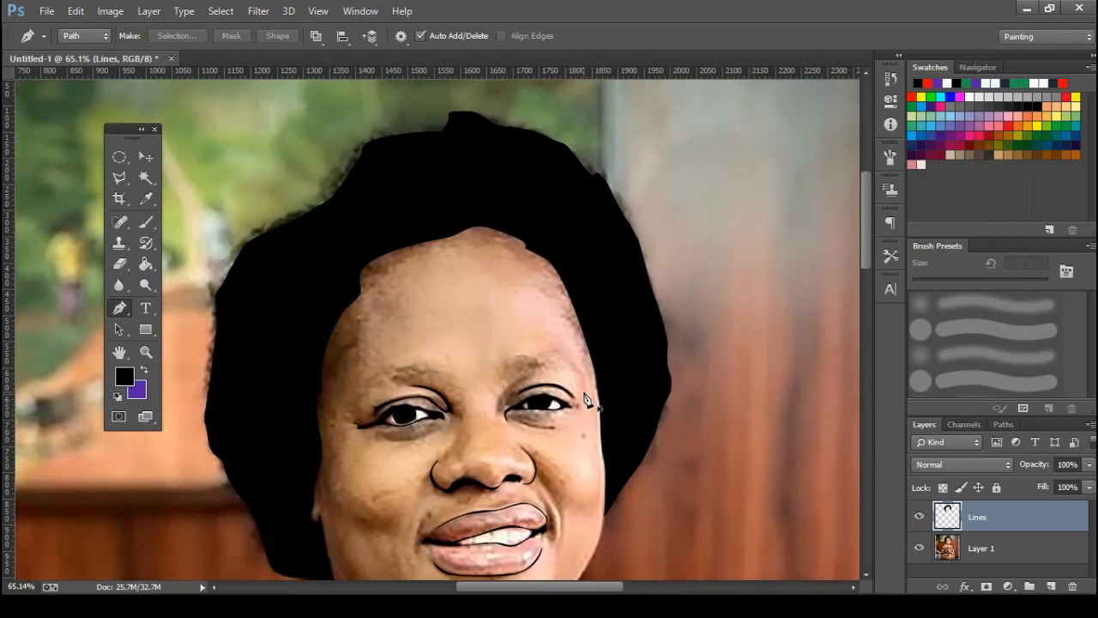
Draw the smile crease beside the mouth corner on the photo's right-hand side as a black-filled Pen path.
scroll(495, 471, up, 5)
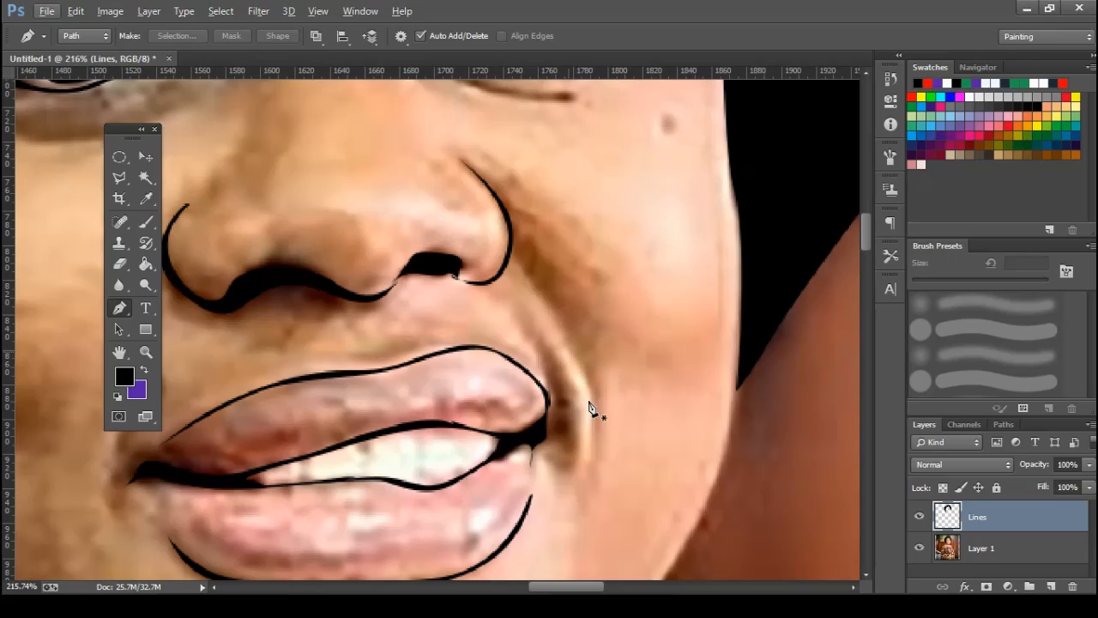
drag(590, 403, 592, 456)
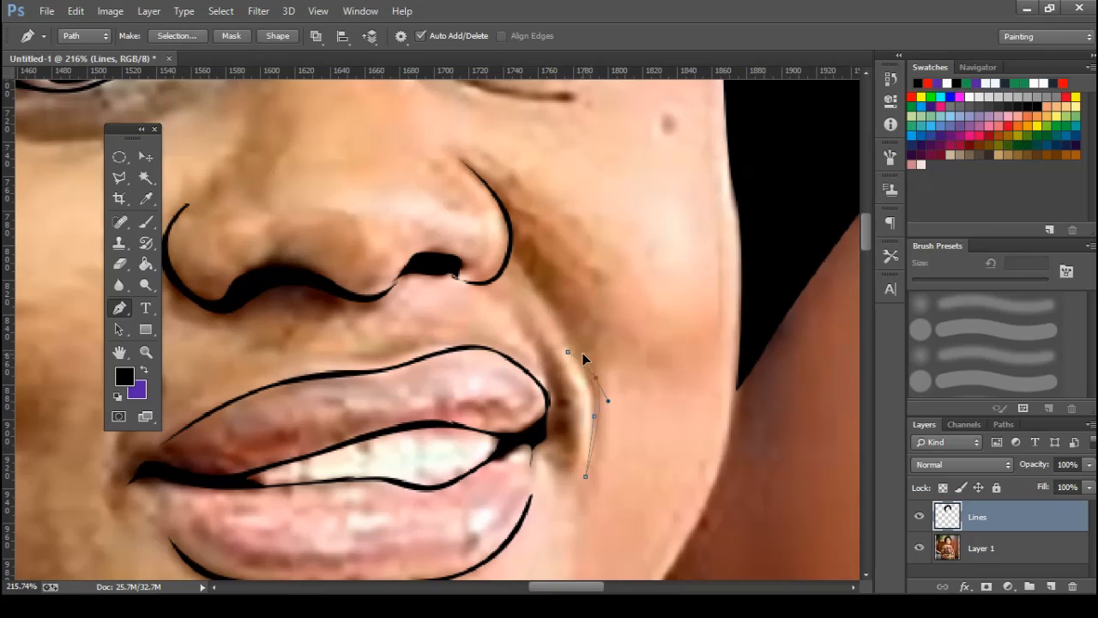
right_click(589, 311)
click(618, 295)
key(Return)
key(Return)
Draw the smile crease beside the mouth corner on the photo's left-hand side as a black-filled Pen path.
key(space)
drag(544, 372, 756, 278)
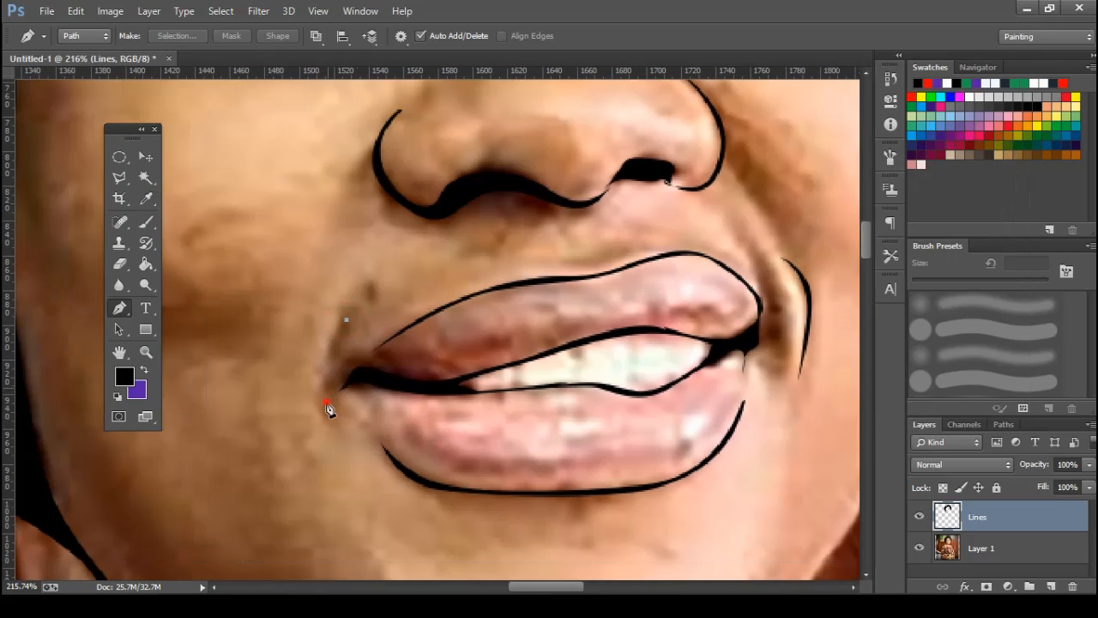
key(super)
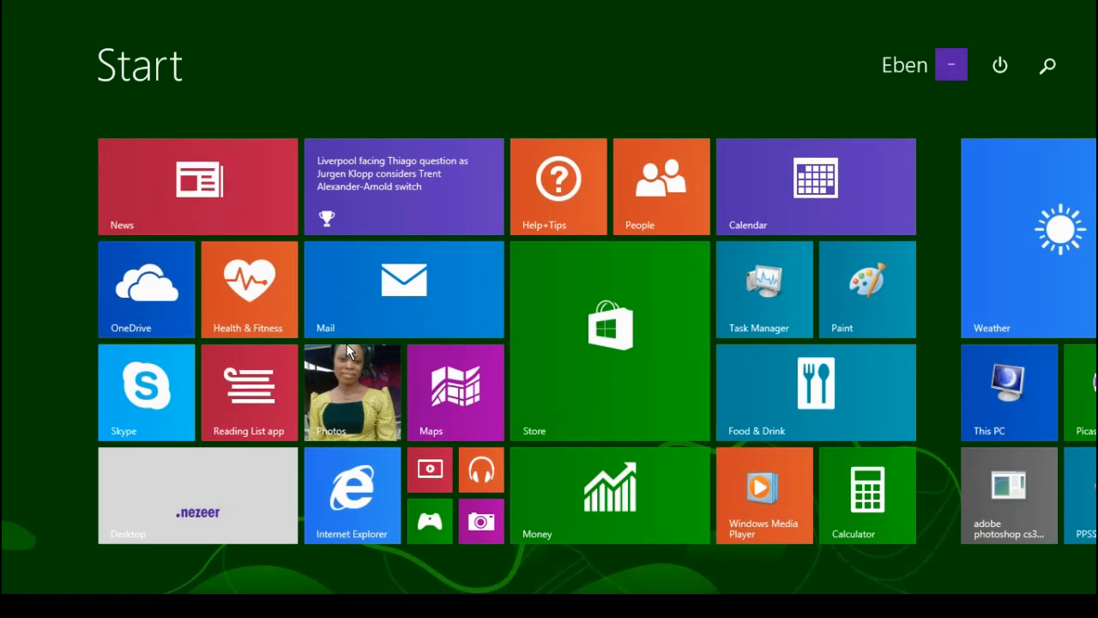
key(super)
key(ctrl+z)
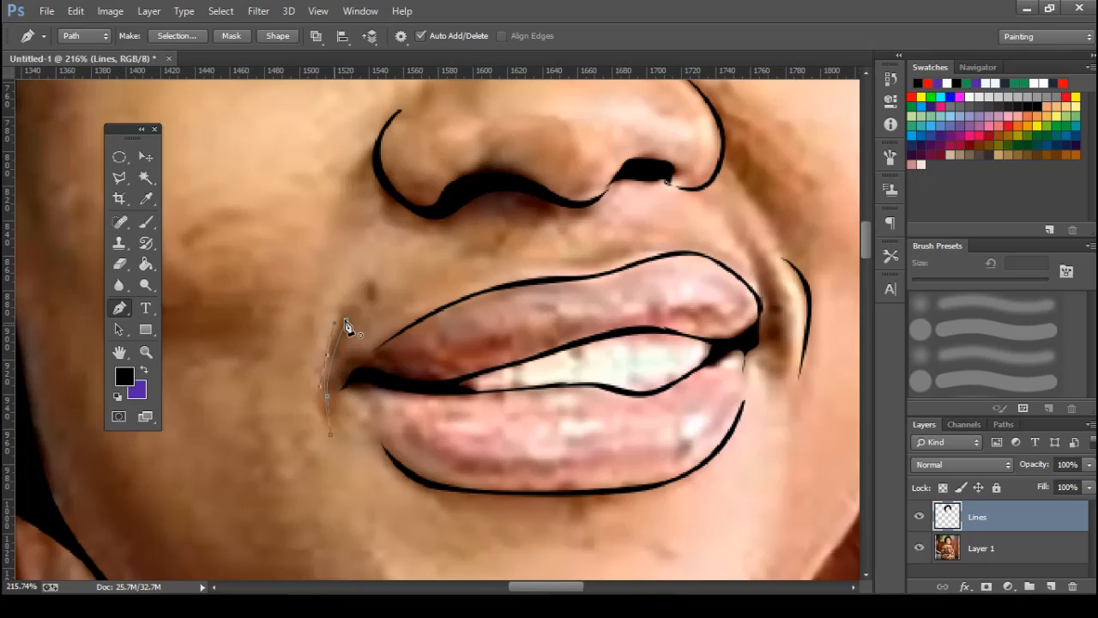
right_click(429, 290)
click(472, 296)
key(Return)
key(Return)
Trace a thin crease under the eye on the photo's right-hand side as a closed Pen path.
scroll(473, 298, down, 4)
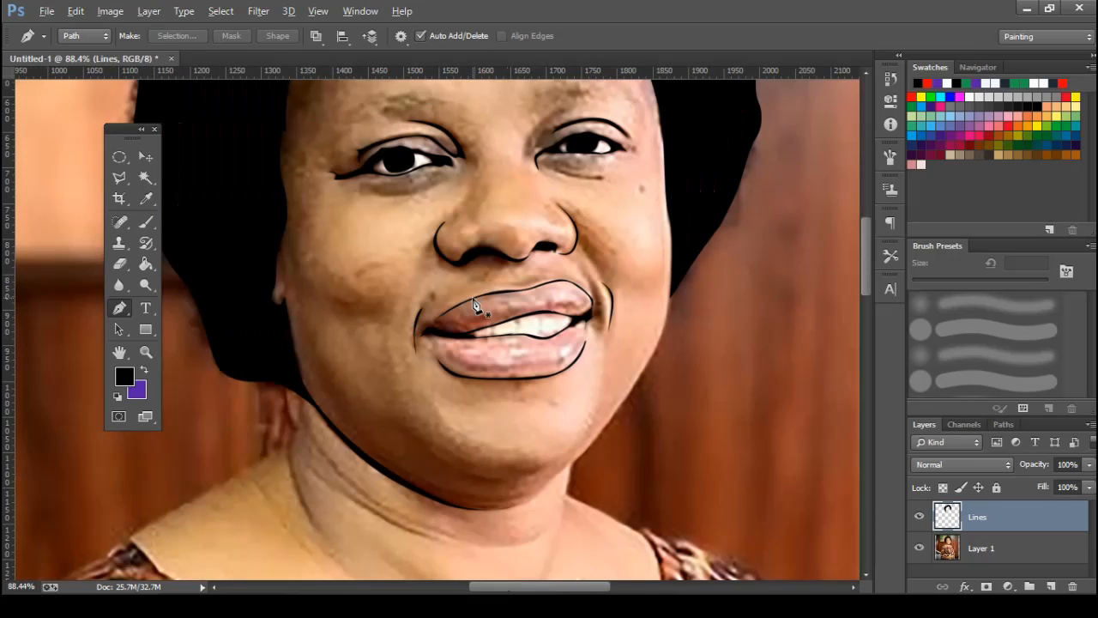
scroll(477, 306, down, 2)
scroll(583, 274, up, 5)
click(631, 274)
drag(564, 268, 531, 259)
click(521, 256)
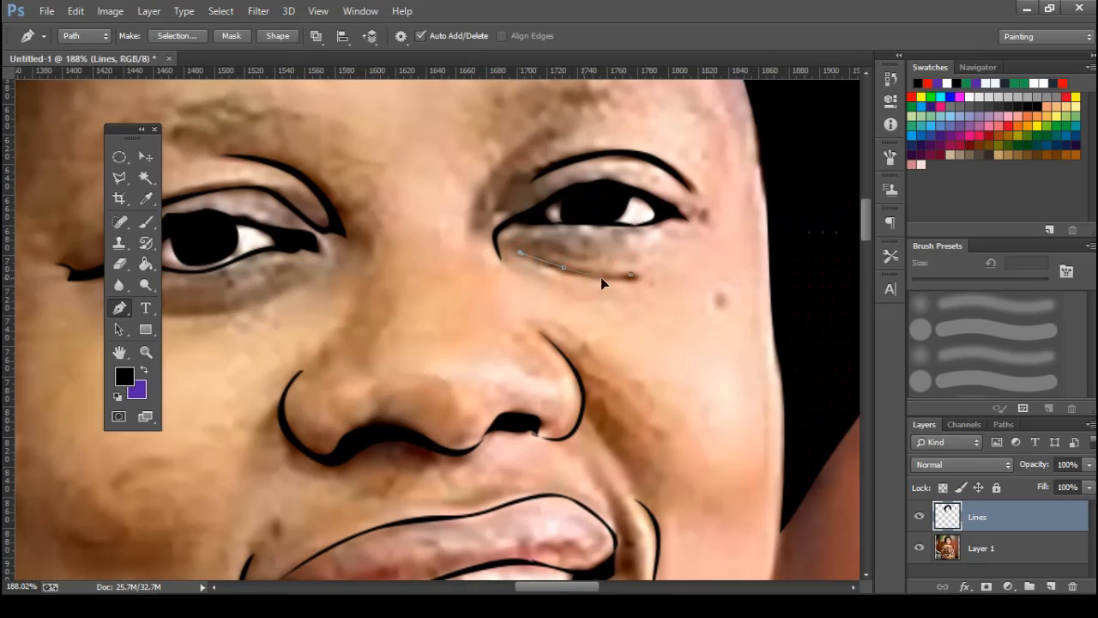
click(633, 275)
Trace the crease under the eye on the photo's left-hand side and fill both under-eye paths with black.
drag(415, 287, 643, 252)
click(531, 243)
drag(462, 272, 431, 278)
click(372, 275)
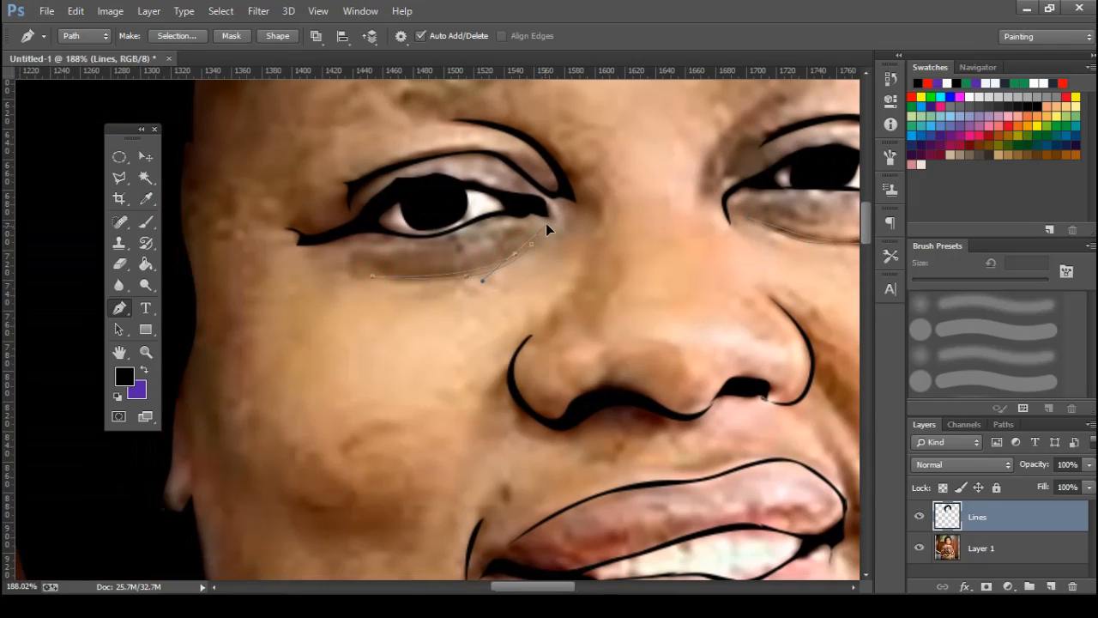
right_click(653, 232)
click(121, 308)
right_click(543, 333)
click(589, 292)
key(Return)
Trace the neck edge and shoulder line on the photo's left-hand side, from the hair to the dress, with the Pen tool.
scroll(583, 308, down, 8)
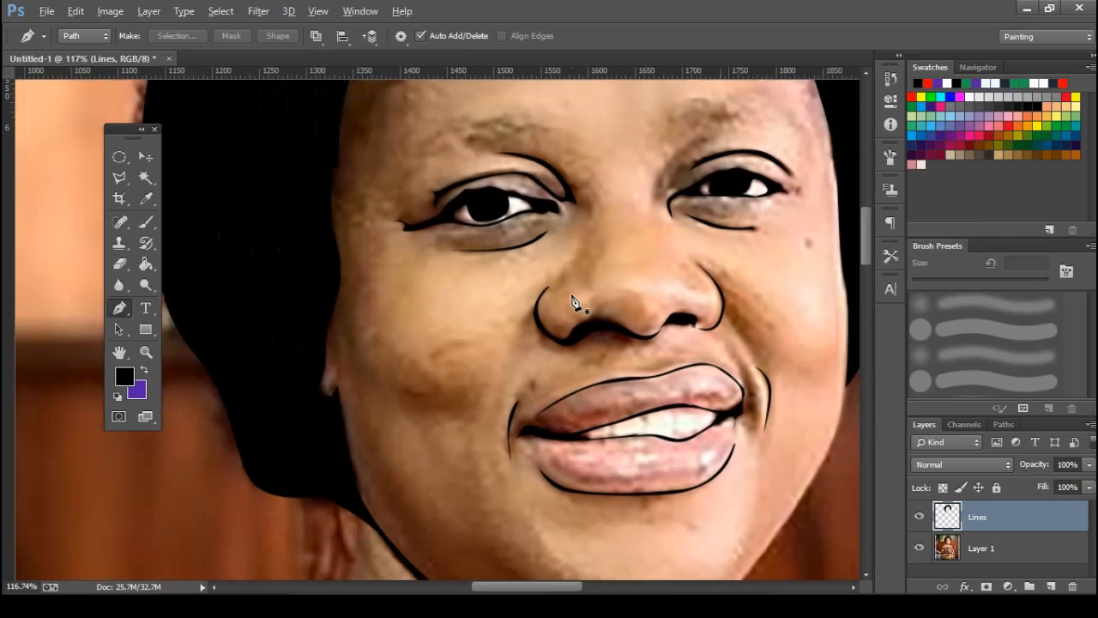
scroll(574, 302, down, 5)
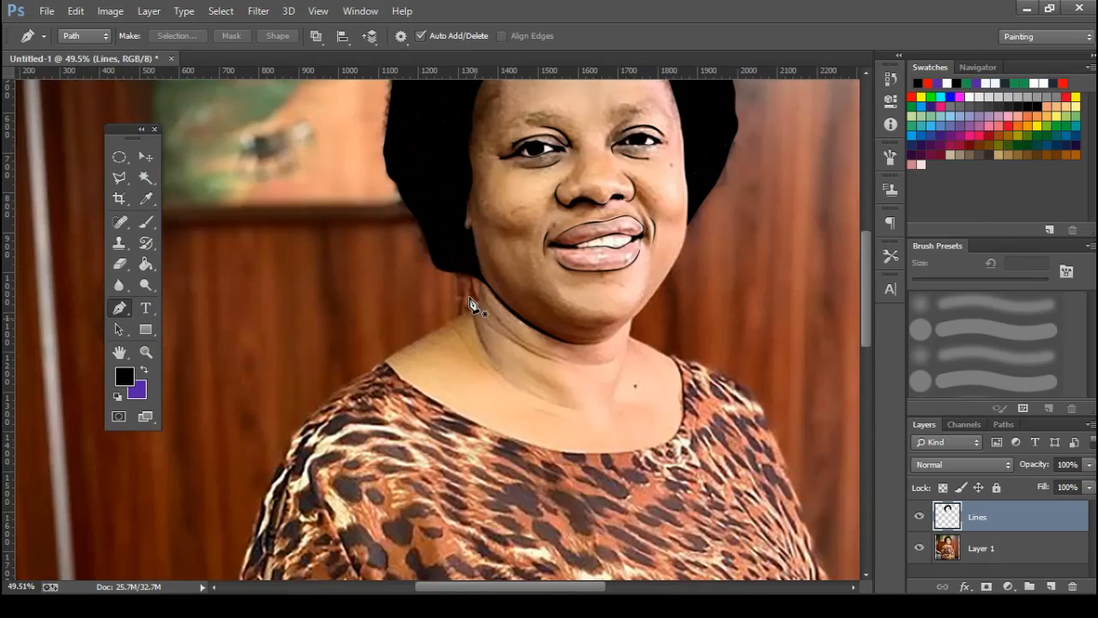
scroll(471, 305, up, 6)
click(479, 256)
drag(483, 307, 496, 323)
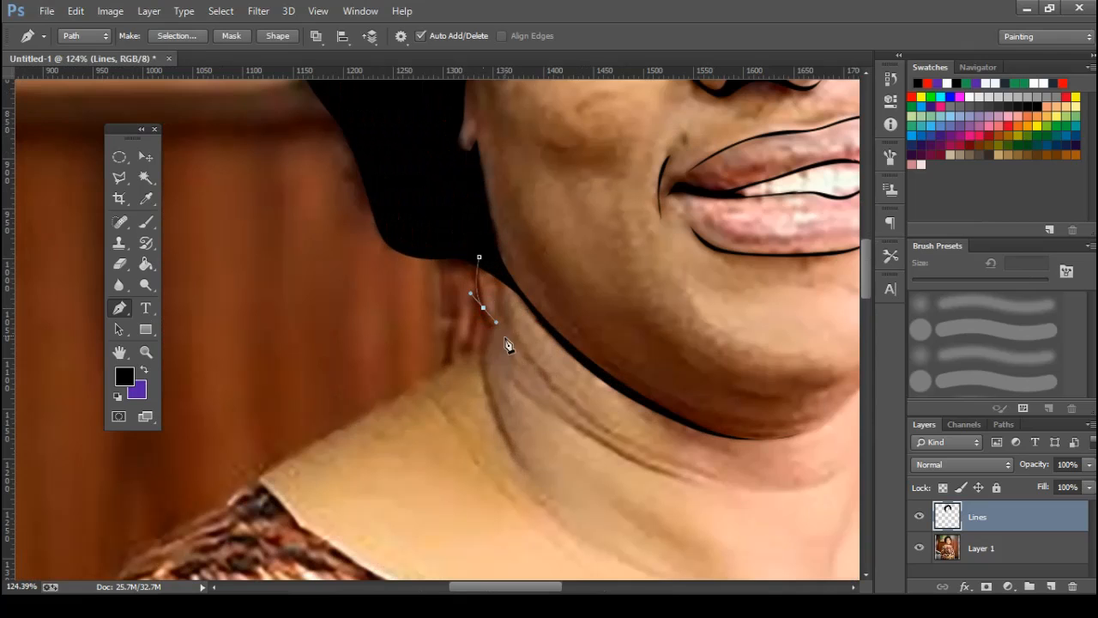
drag(482, 361, 489, 388)
drag(520, 460, 487, 406)
drag(475, 295, 472, 300)
click(460, 233)
key(ctrl+z)
Trace the neck creases below the jaw and fill the neck and shoulder paths with black.
drag(652, 451, 746, 491)
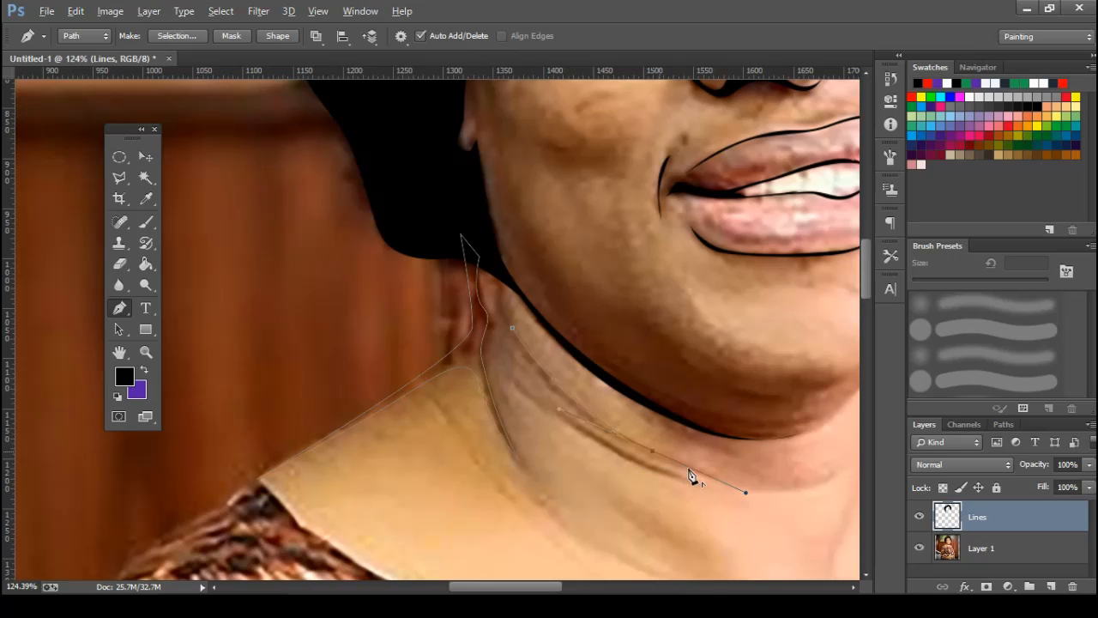
drag(530, 370, 526, 366)
click(655, 467)
click(683, 477)
drag(614, 455, 592, 438)
scroll(629, 382, down, 3)
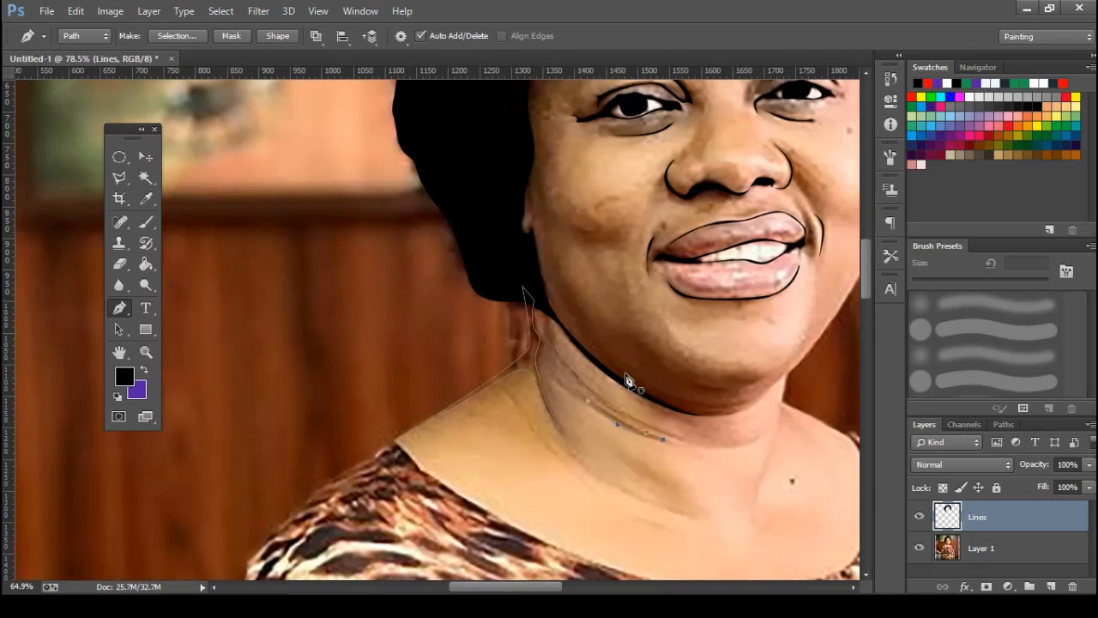
right_click(635, 202)
click(682, 296)
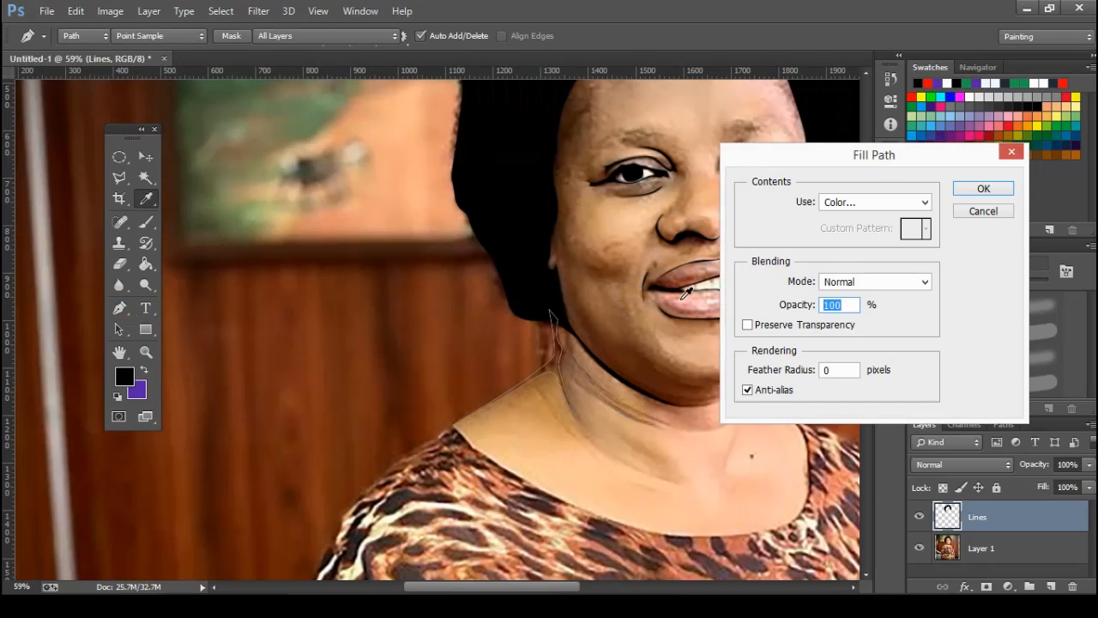
key(Return)
key(Return)
Trace the jaw on the photo's right-hand side from the hair down to the neck with the Pen tool.
scroll(664, 311, down, 1)
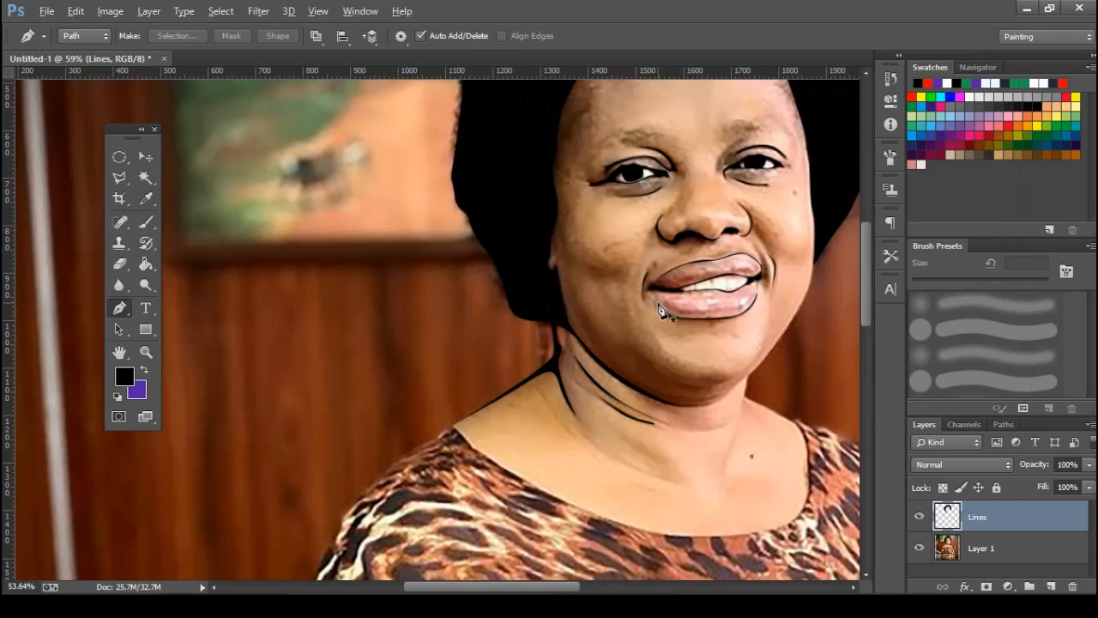
scroll(786, 304, up, 2)
click(802, 241)
drag(782, 317, 759, 351)
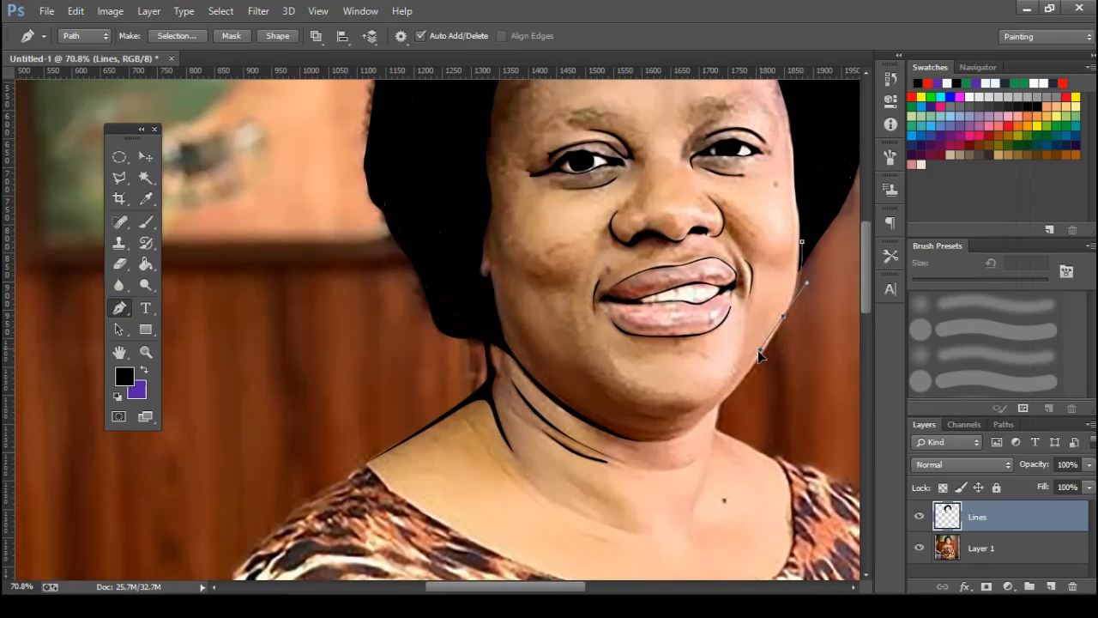
scroll(725, 409, up, 3)
drag(702, 400, 698, 415)
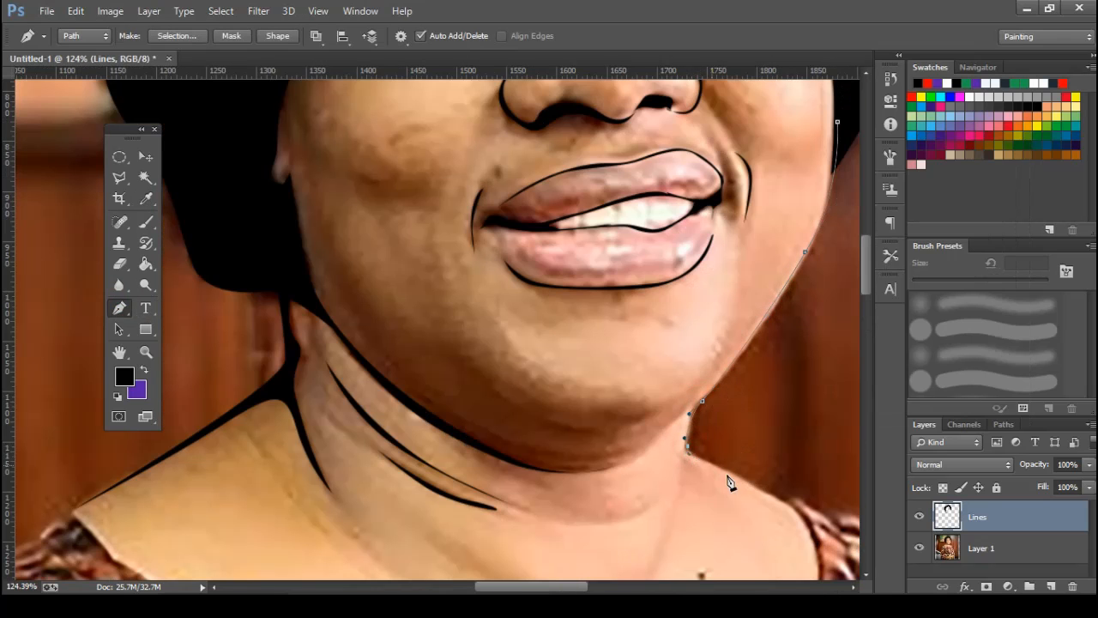
Extend the Pen path along the shoulder to the dress neckline and start its return edge.
drag(761, 491, 794, 508)
drag(815, 551, 820, 566)
mouse_move(806, 504)
mouse_down()
mouse_move(829, 517)
mouse_move(792, 496)
mouse_up()
drag(738, 367, 726, 383)
Undo the latest points on the return edge of the shoulder path.
key(ctrl+z)
scroll(744, 435, up, 3)
key(alt+f)
key(Escape)
click(772, 500)
key(ctrl+alt+z)
key(ctrl+alt+z)
key(ctrl+alt+z)
key(ctrl+alt+z)
key(ctrl+alt+z)
key(ctrl+alt+z)
Try to run the path's return edge from the shoulder up the neck, and undo those points.
alt+click(753, 510)
drag(669, 442, 675, 423)
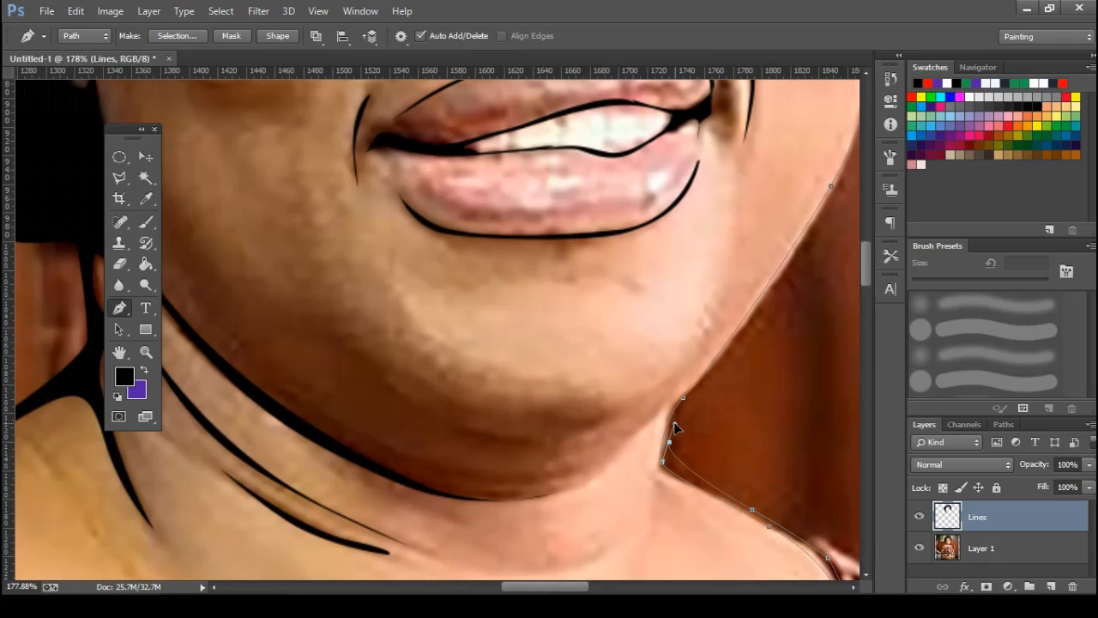
key(ctrl+alt+z)
key(ctrl+alt+z)
key(ctrl+alt+z)
Complete the path's return edge up the jaw to the hair on the photo's right-hand side and fill it with black.
drag(728, 354, 616, 507)
alt+click(728, 357)
drag(706, 424, 744, 355)
drag(763, 221, 762, 126)
alt+click(764, 221)
key(ctrl+alt+z)
key(ctrl+alt+z)
drag(759, 229, 757, 184)
click(748, 221)
right_click(748, 221)
click(795, 297)
key(Return)
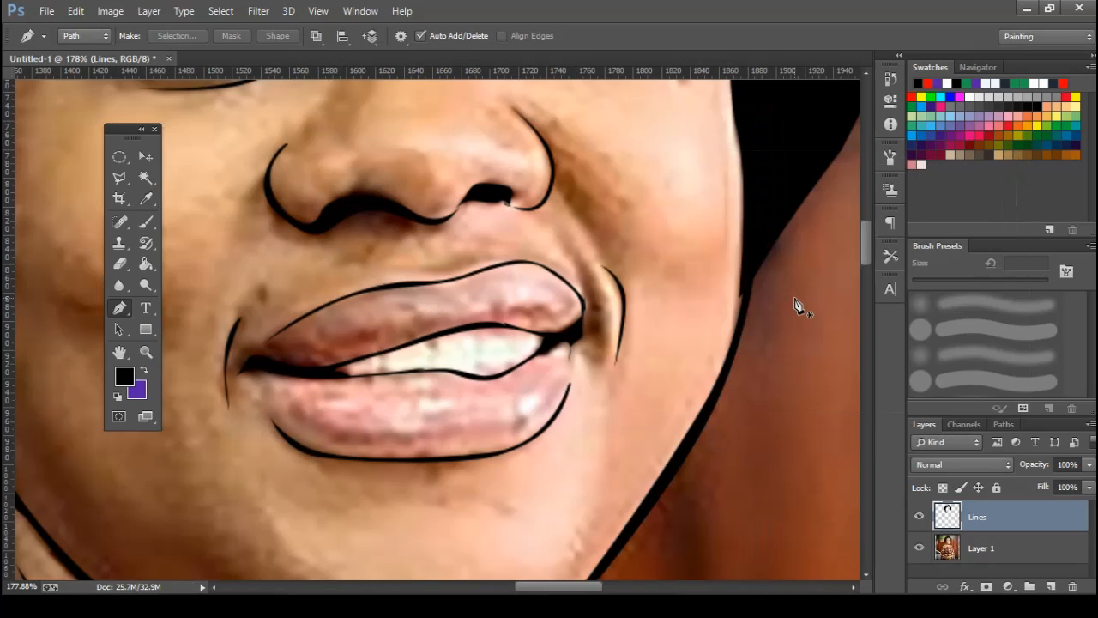
Toggle the visibility of Layer 1 repeatedly and compare the line art with the photo.
scroll(601, 369, down, 5)
scroll(600, 369, down, 2)
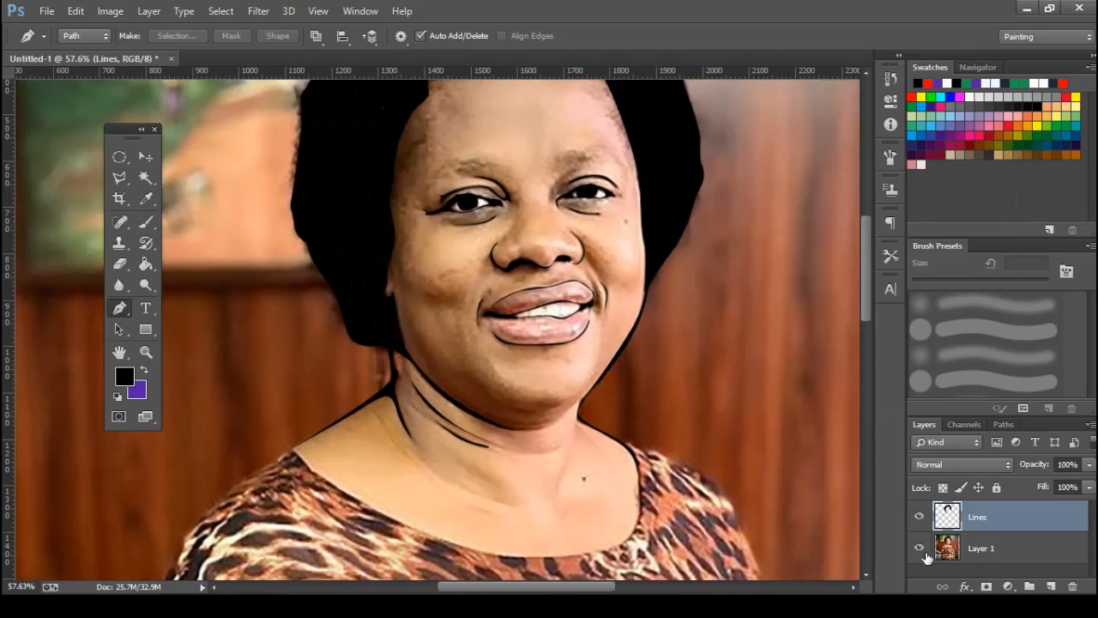
click(920, 548)
scroll(650, 441, down, 1)
click(916, 548)
click(916, 547)
click(917, 547)
click(916, 547)
click(916, 547)
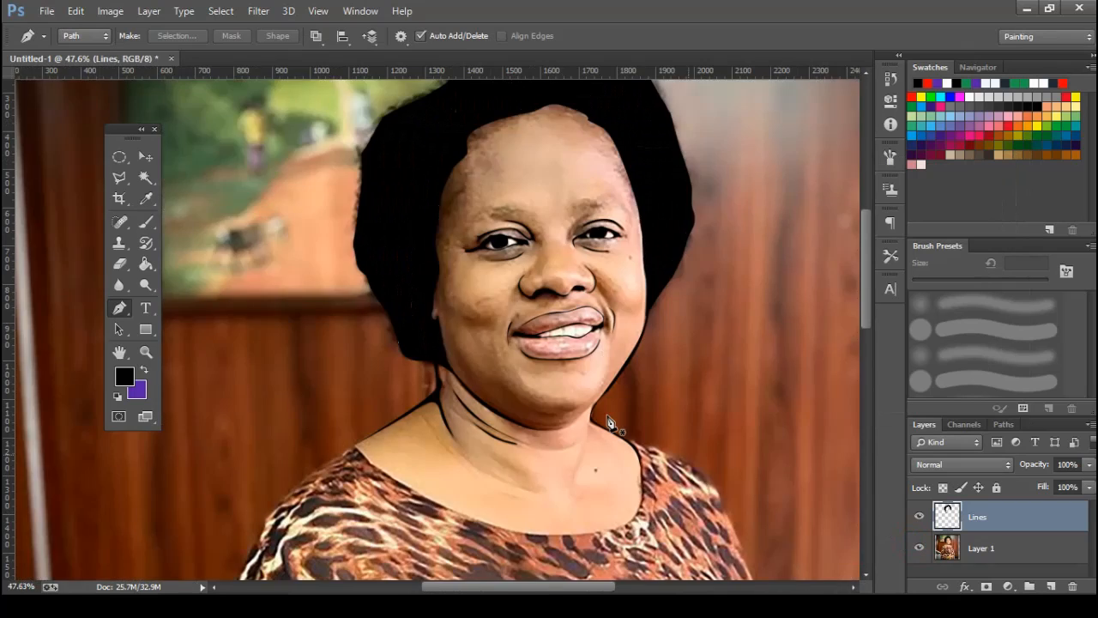
Trace the underside of the chin from the existing jaw line to the neck corner and fill the path with black.
scroll(607, 422, up, 7)
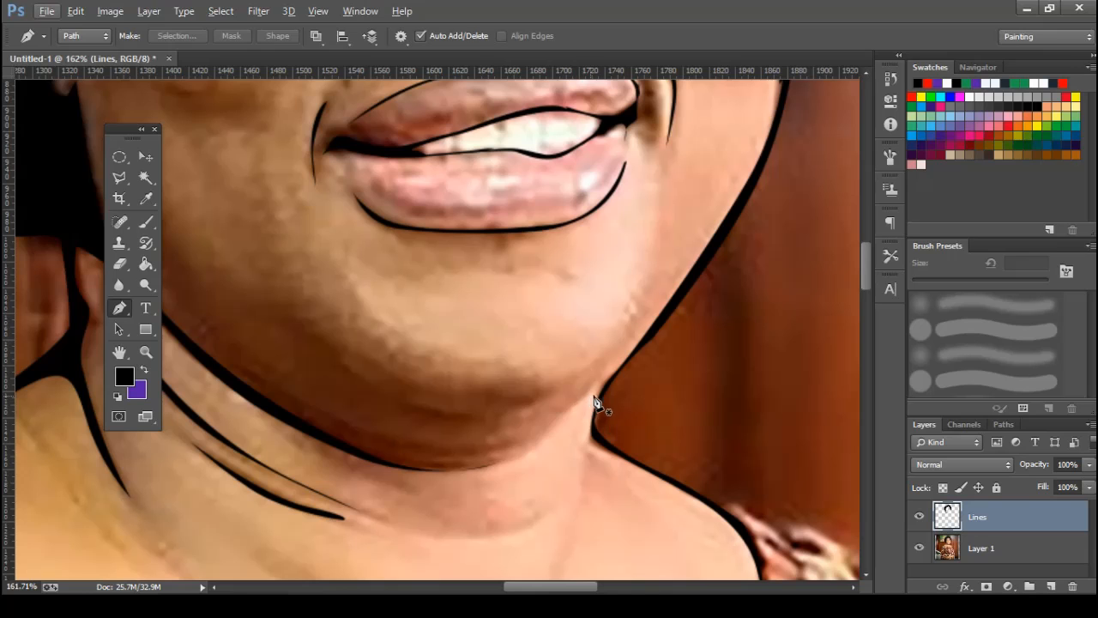
click(592, 383)
click(558, 419)
drag(522, 450, 510, 457)
click(484, 466)
scroll(547, 426, up, 3)
click(536, 449)
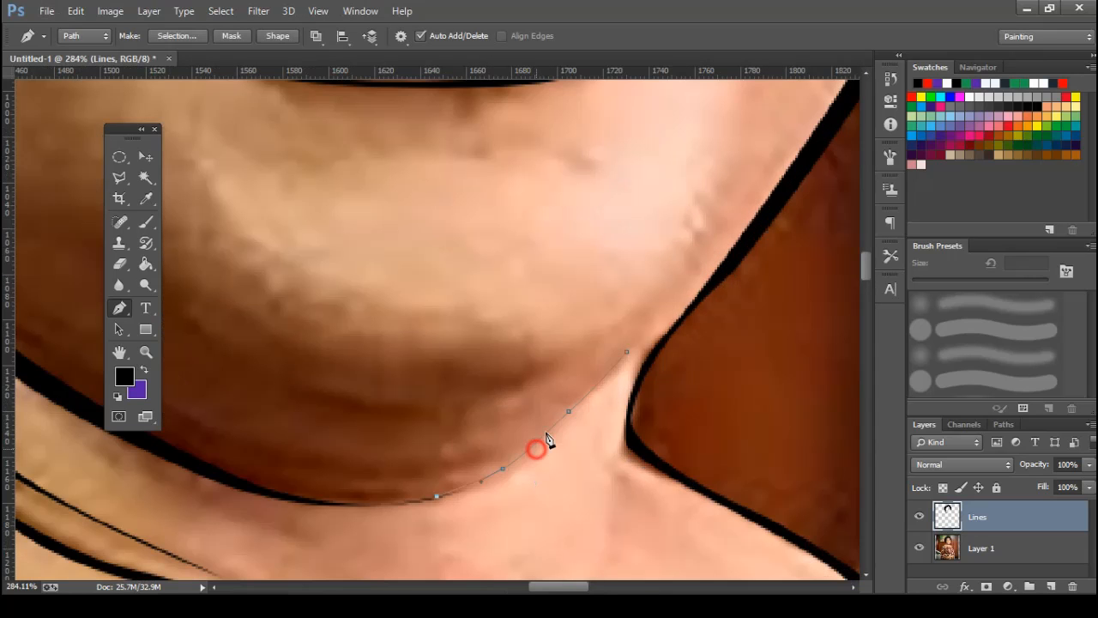
drag(582, 413, 577, 410)
right_click(690, 281)
click(777, 300)
key(Return)
Trace the curved chin crease above the jaw line with the Pen tool and fill it with black.
scroll(743, 311, down, 2)
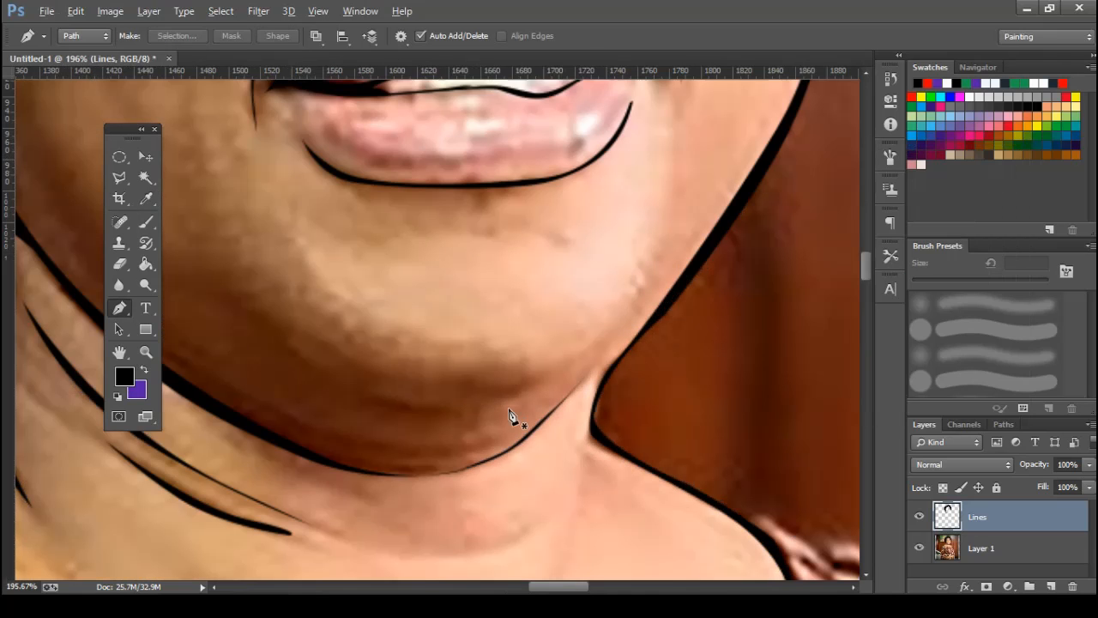
click(270, 307)
drag(362, 378, 468, 392)
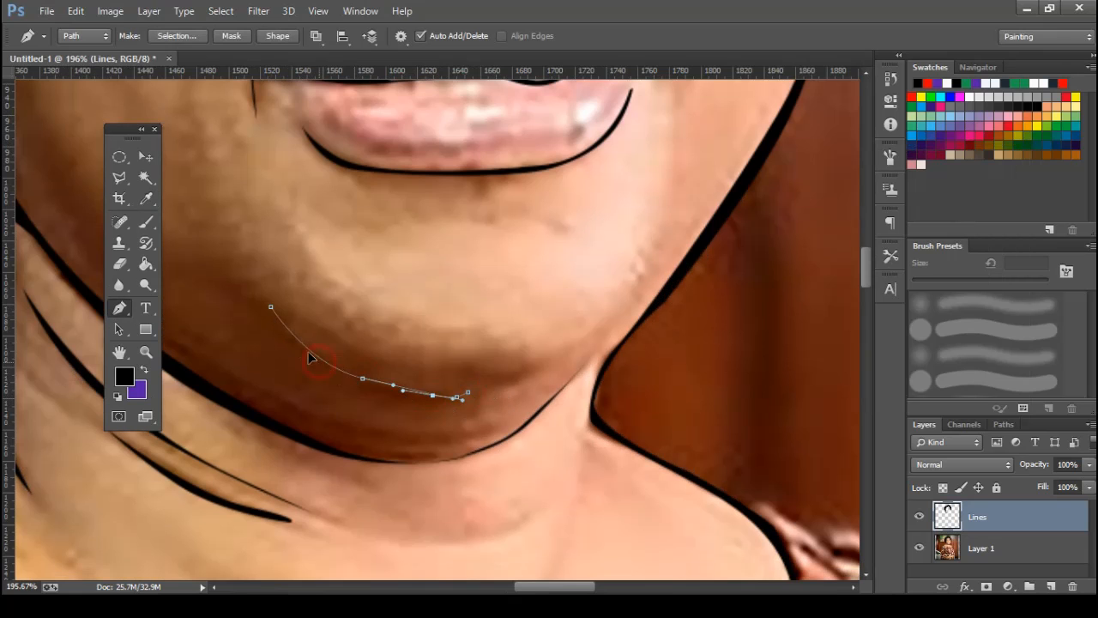
scroll(301, 351, up, 2)
drag(299, 343, 224, 268)
key(ctrl+z)
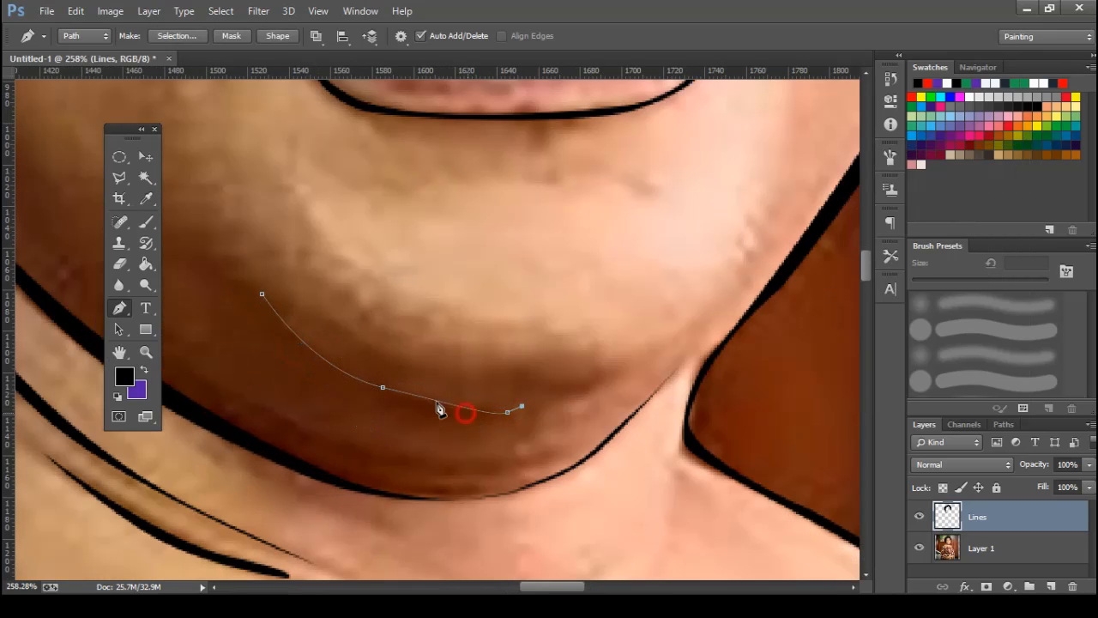
drag(293, 337, 254, 292)
right_click(273, 299)
click(350, 291)
key(Return)
Draw a small crease on the lower cheek on the photo's left-hand side as a black-filled Pen path.
scroll(485, 354, down, 2)
scroll(485, 354, down, 4)
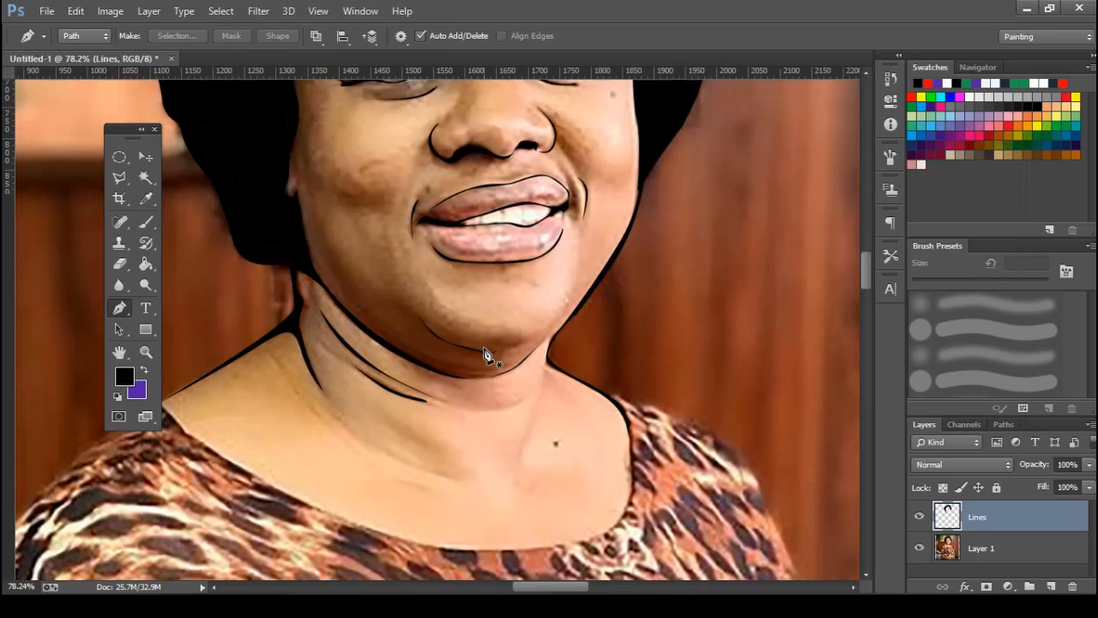
scroll(455, 247, up, 3)
scroll(361, 384, up, 3)
click(384, 350)
drag(410, 377, 419, 397)
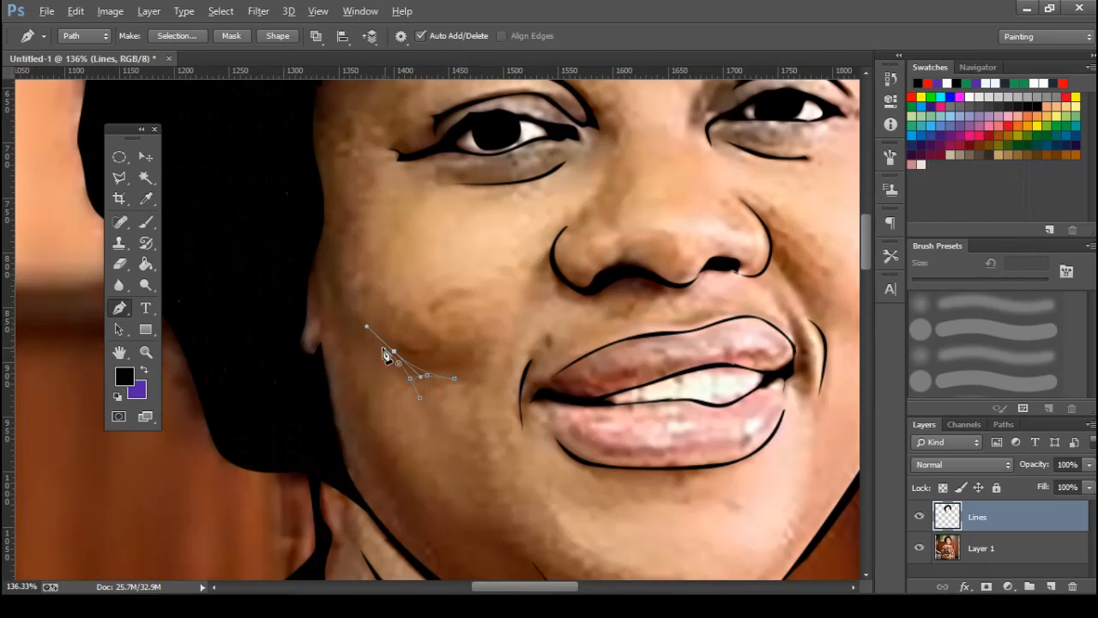
right_click(455, 345)
click(514, 295)
key(Return)
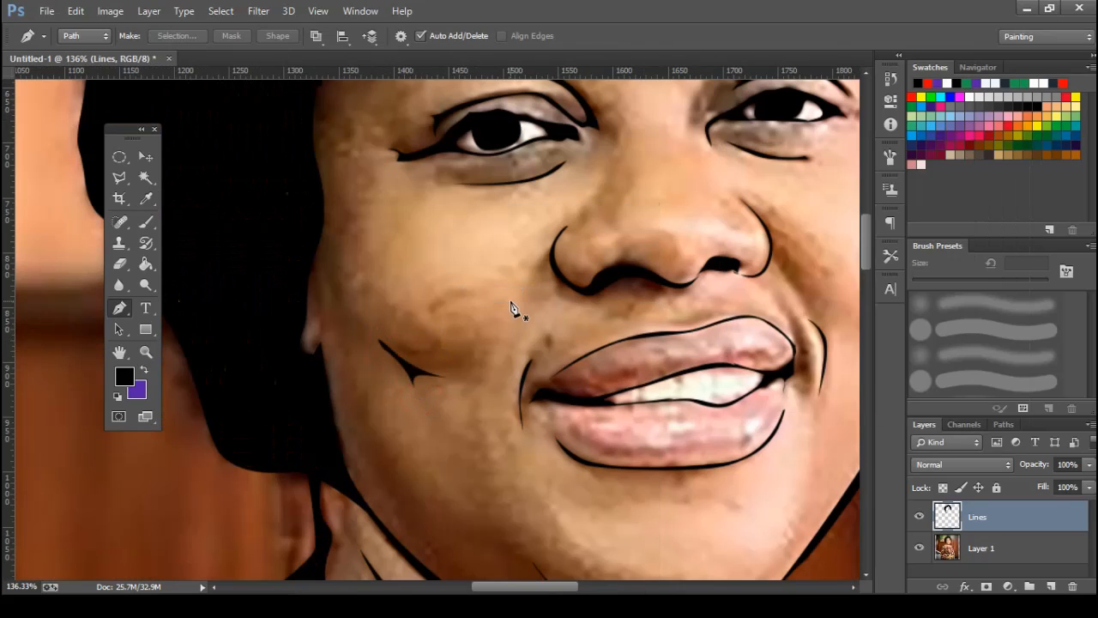
Toggle the visibility of Layer 1 and compare the finished face, hair and neck lines with the photo.
scroll(512, 316, down, 2)
scroll(512, 316, down, 5)
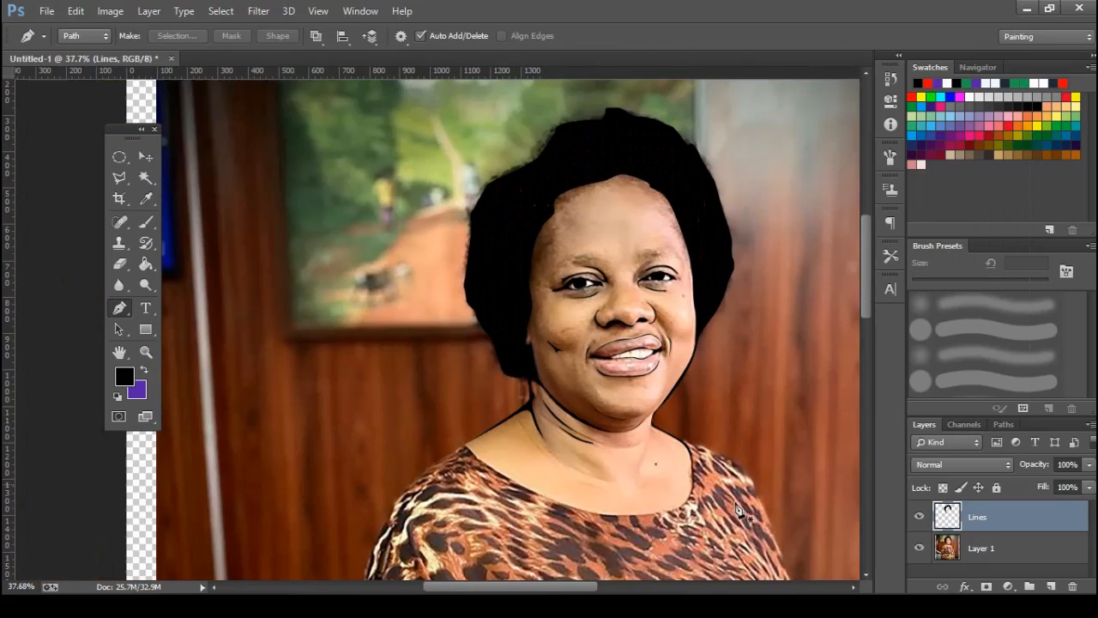
click(921, 547)
click(923, 547)
click(922, 547)
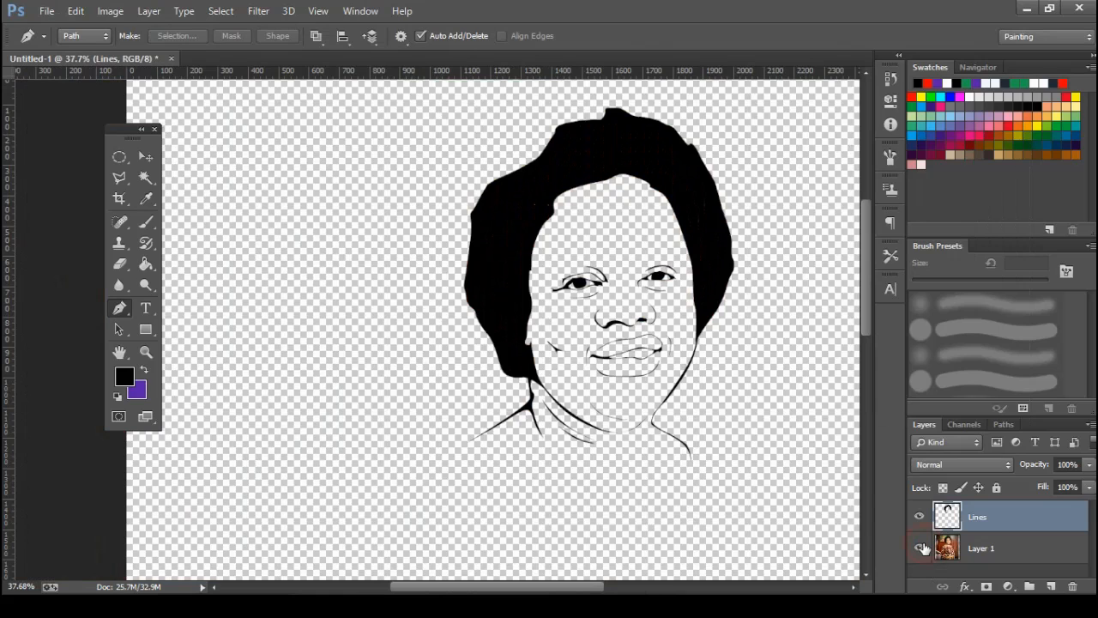
click(922, 547)
scroll(669, 128, down, 2)
Choose the tapered bristle brush tip for the Brush tool and set its size to 8 px.
key(b)
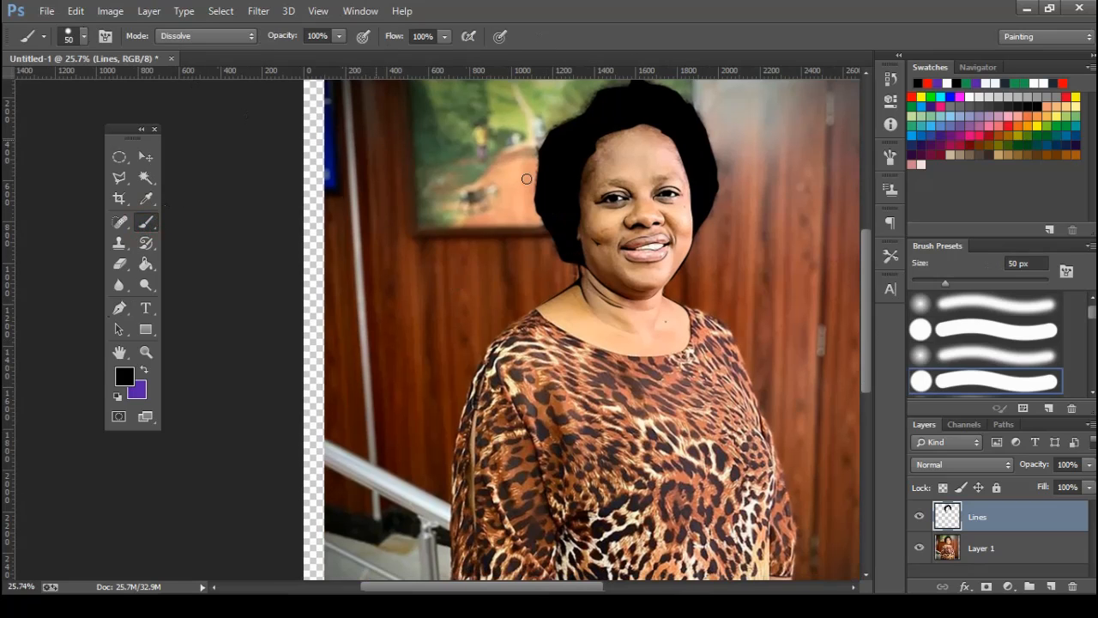
right_click(402, 233)
click(427, 370)
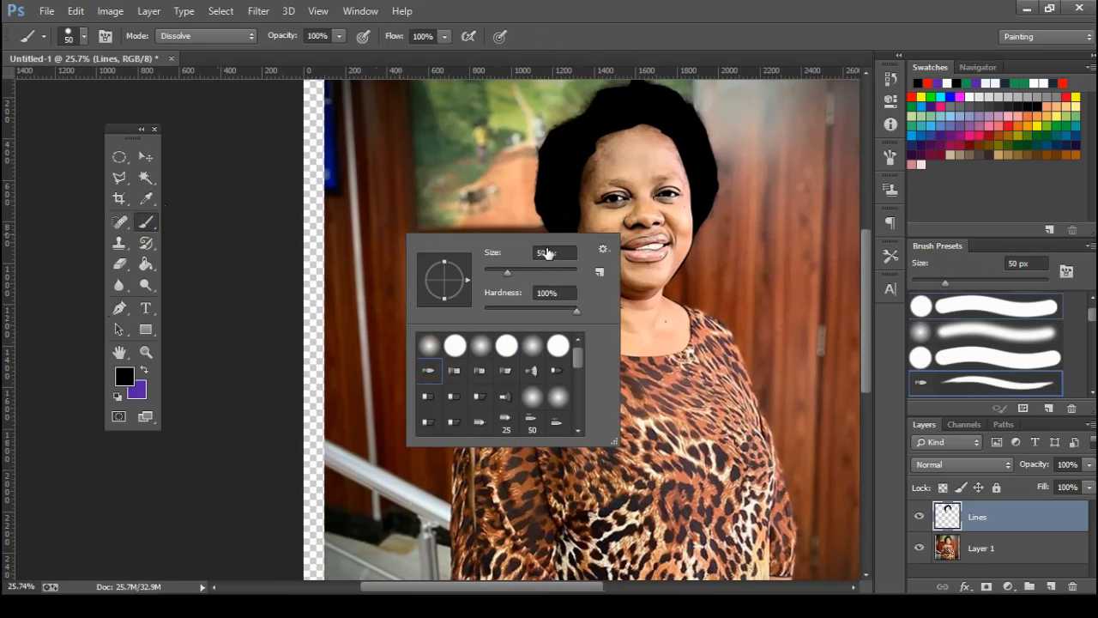
double_click(536, 251)
text(8)
key(Return)
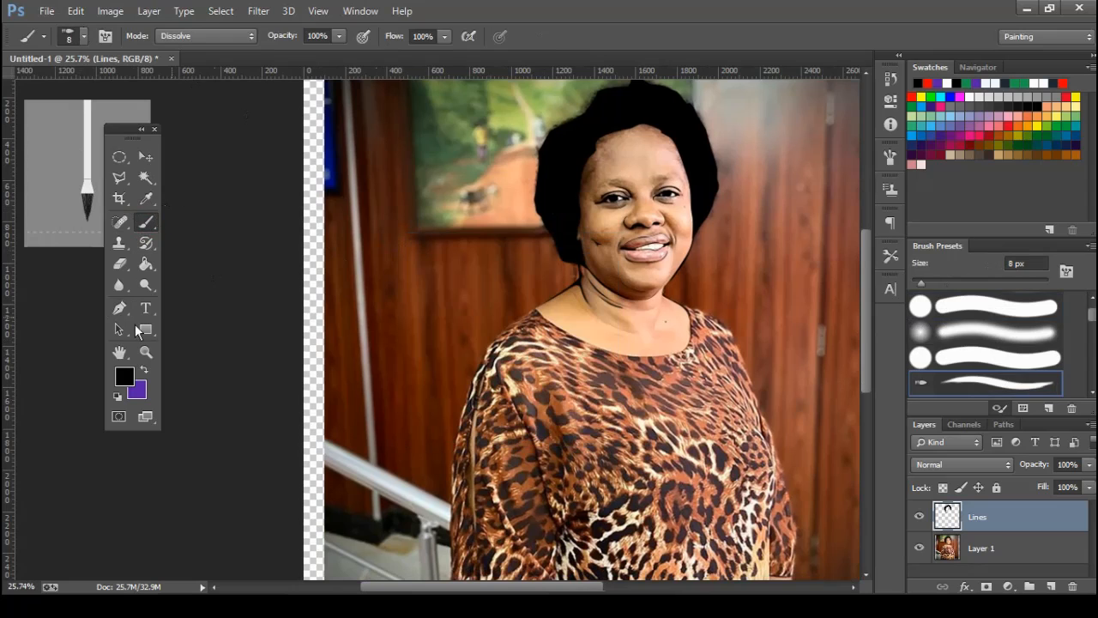
Start a Pen path along the outer edge of the shoulder and upper sleeve on the photo's left-hand side.
click(121, 309)
scroll(466, 318, up, 3)
scroll(588, 317, up, 3)
click(598, 302)
drag(515, 363, 440, 435)
drag(443, 432, 577, 120)
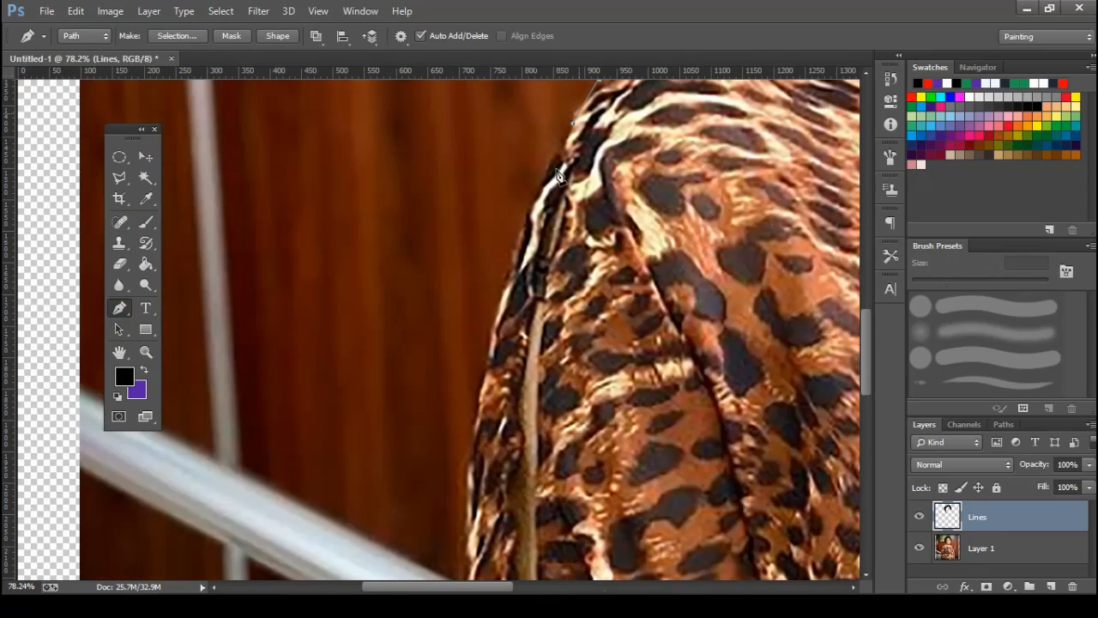
click(505, 285)
Extend the path down the lower sleeve and garment edge on the photo's left-hand side to just below the image's bottom edge.
drag(462, 506, 448, 271)
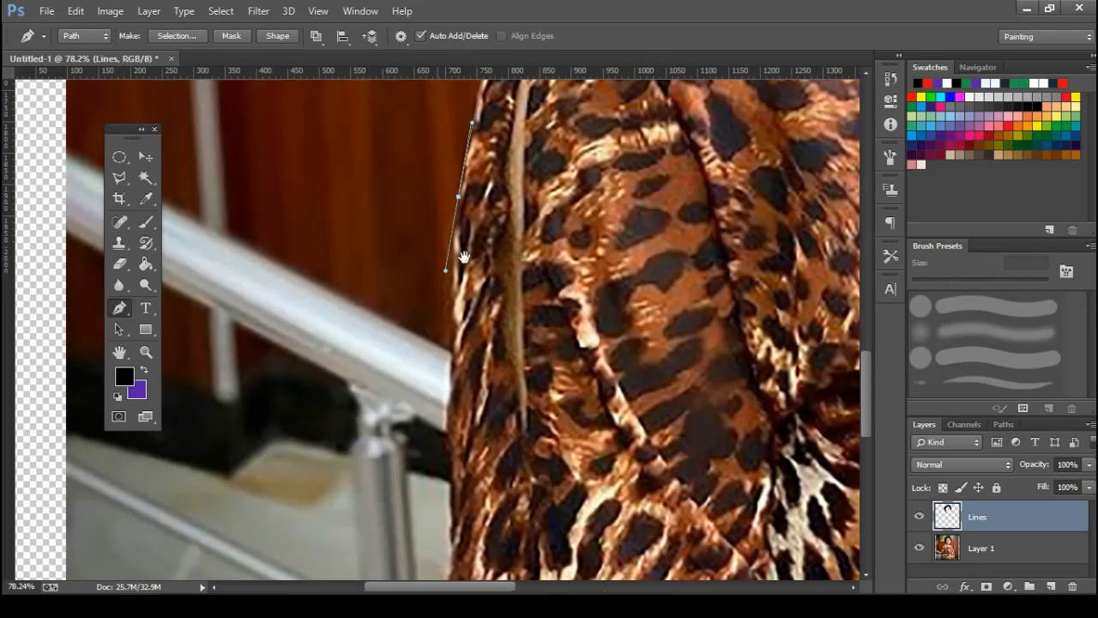
mouse_move(448, 412)
mouse_down()
mouse_move(463, 516)
mouse_move(456, 265)
mouse_move(442, 486)
mouse_up()
key(ctrl+z)
drag(446, 537, 455, 278)
drag(456, 335, 459, 373)
click(471, 391)
scroll(571, 392, down, 3)
drag(426, 408, 157, 464)
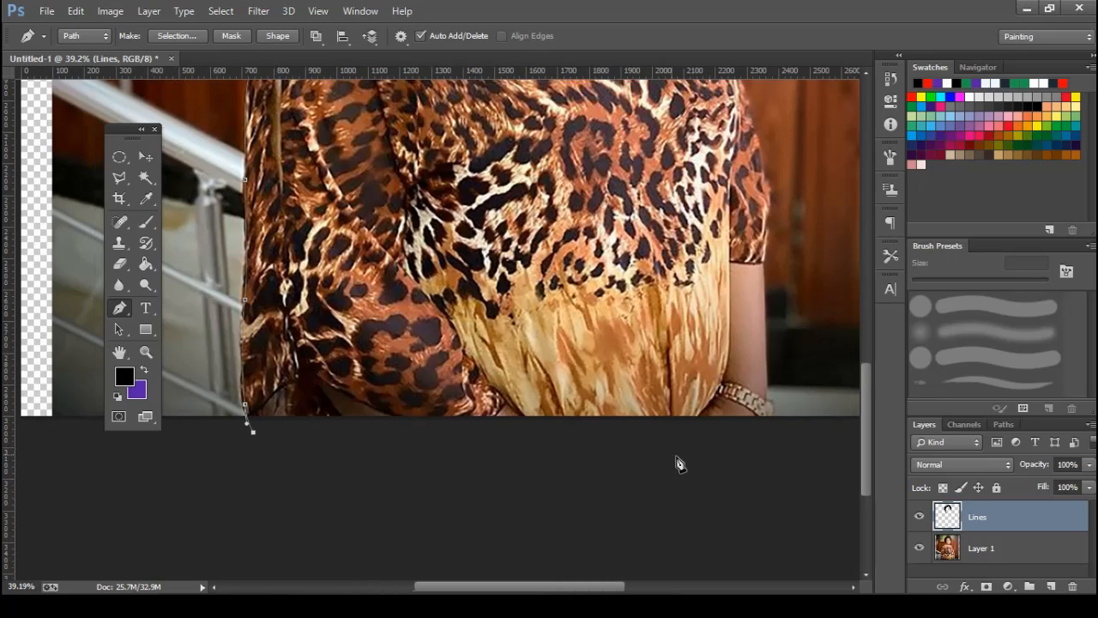
Run the path beneath the image's bottom edge and up the outer forearm on the photo's right-hand side to the sleeve hem.
click(769, 442)
scroll(776, 441, up, 3)
drag(765, 410, 762, 394)
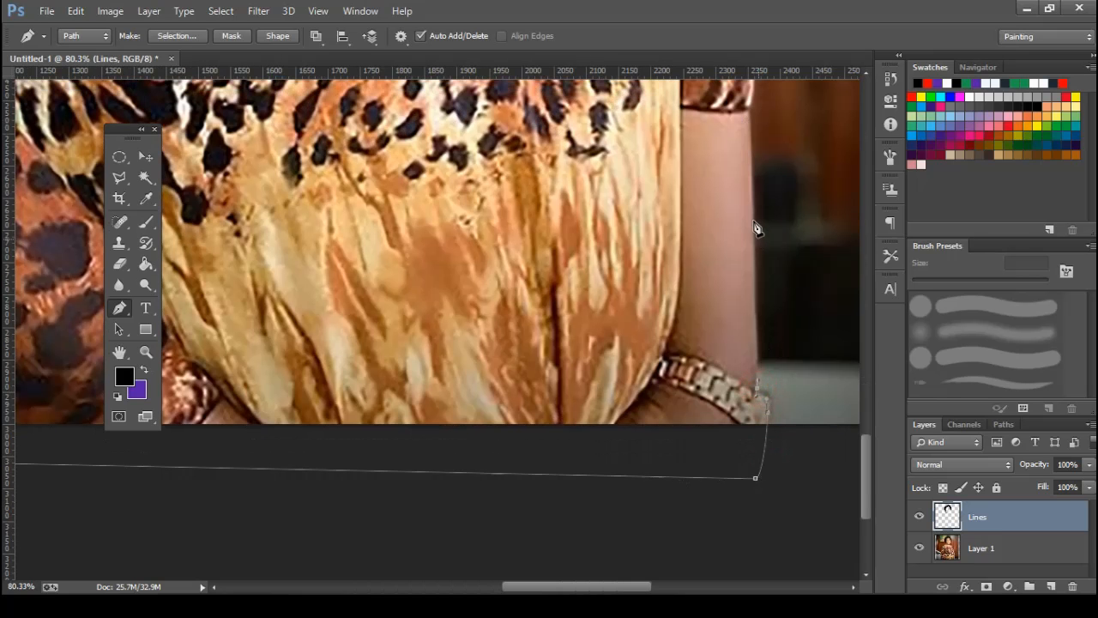
drag(753, 109, 691, 373)
click(695, 464)
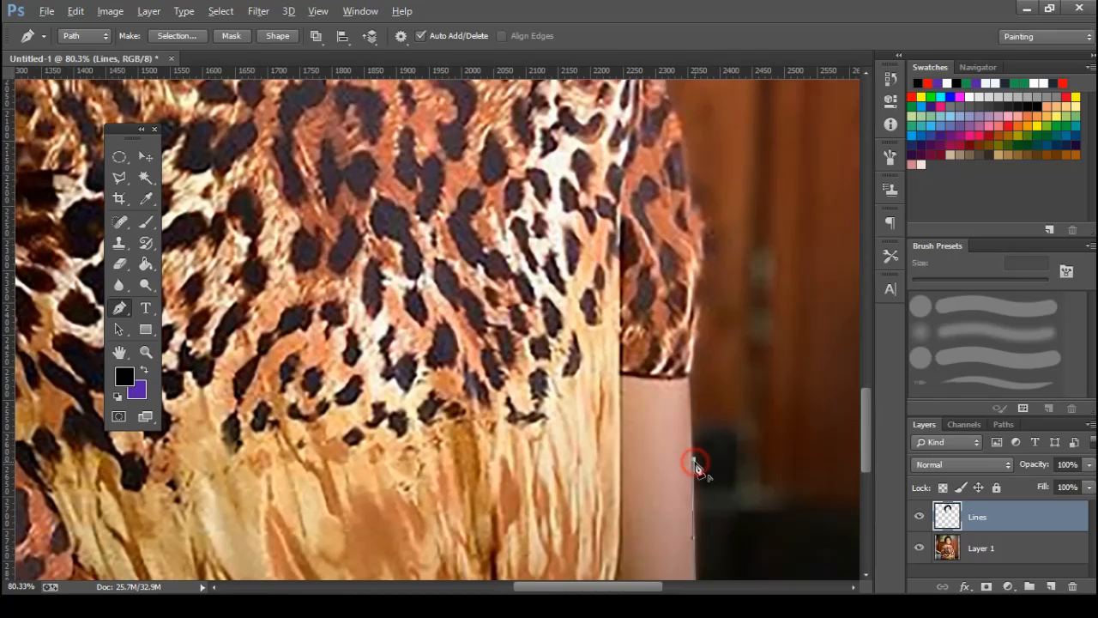
key(ctrl+z)
click(690, 376)
Continue the path up the outer sleeve and over the shoulder on the photo's right-hand side to the existing neck line.
drag(697, 176, 696, 455)
drag(648, 284, 633, 233)
drag(633, 233, 686, 504)
drag(526, 132, 576, 360)
drag(444, 307, 369, 291)
scroll(445, 311, up, 3)
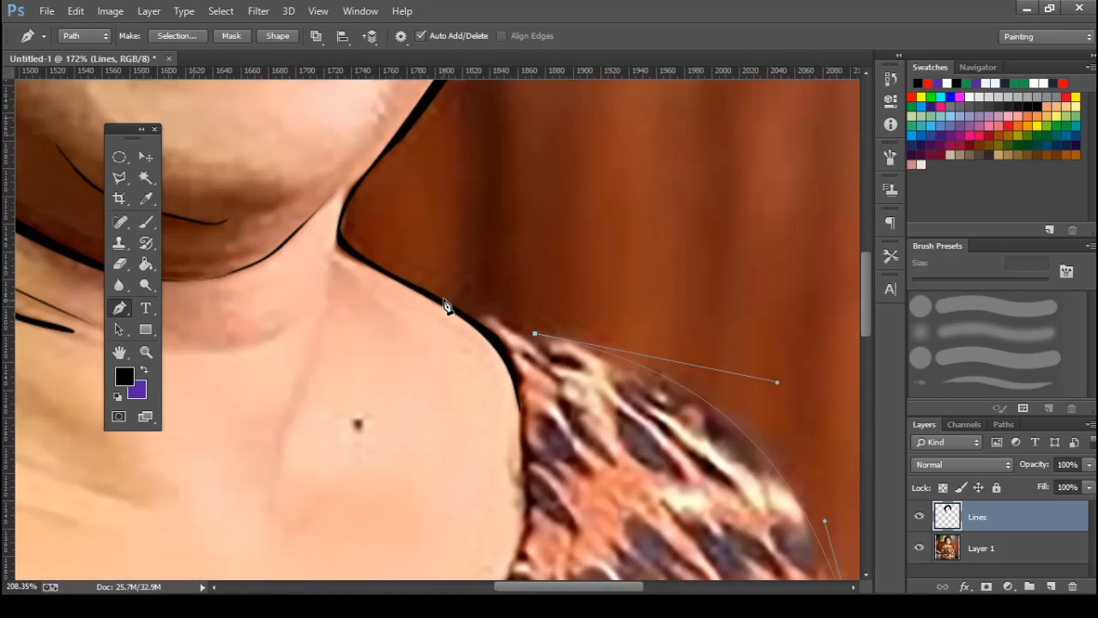
Stroke the body outline path with the Brush tool and dismiss the path.
scroll(480, 306, down, 6)
right_click(526, 264)
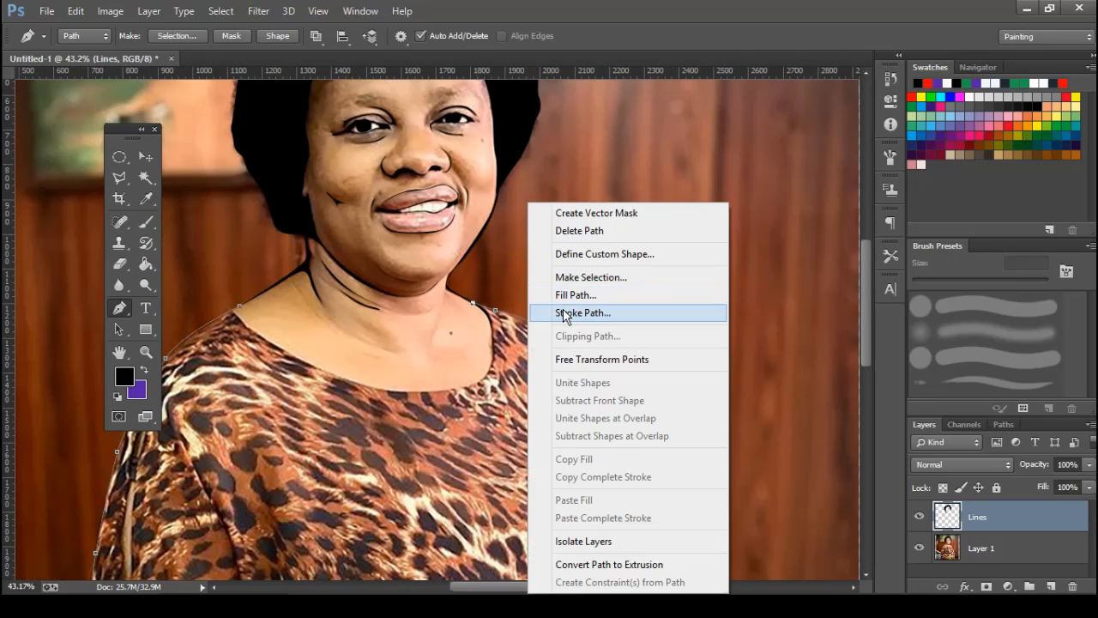
click(563, 314)
click(661, 205)
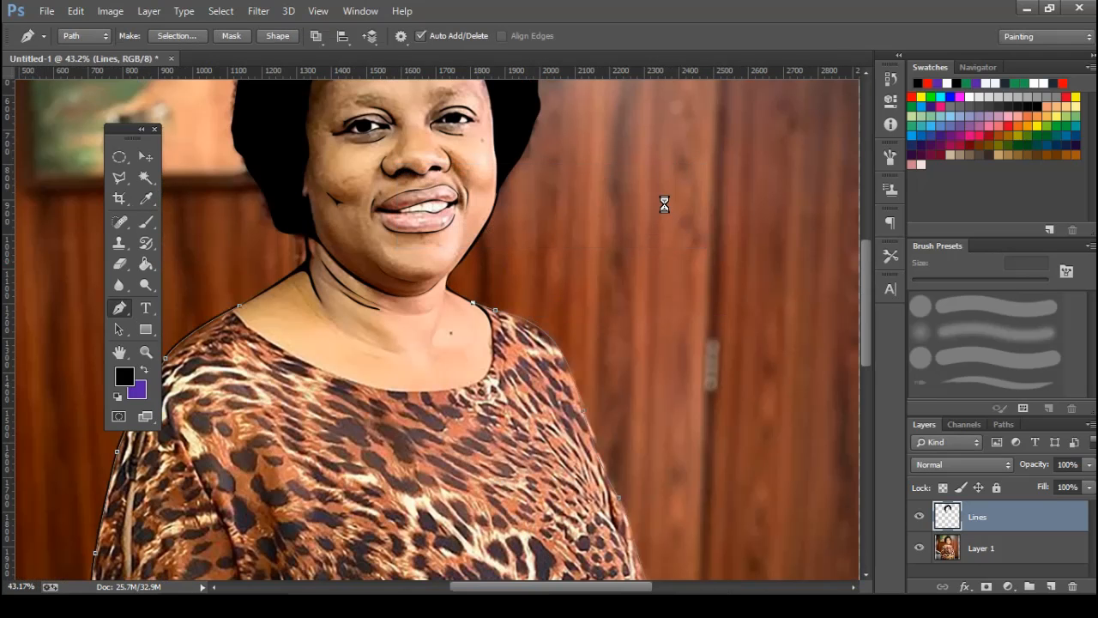
key(Return)
Examine the stroked body outline with Layer 1 hidden and shown, and check its edge quality up close at the shoulder.
scroll(488, 296, down, 2)
scroll(486, 293, down, 3)
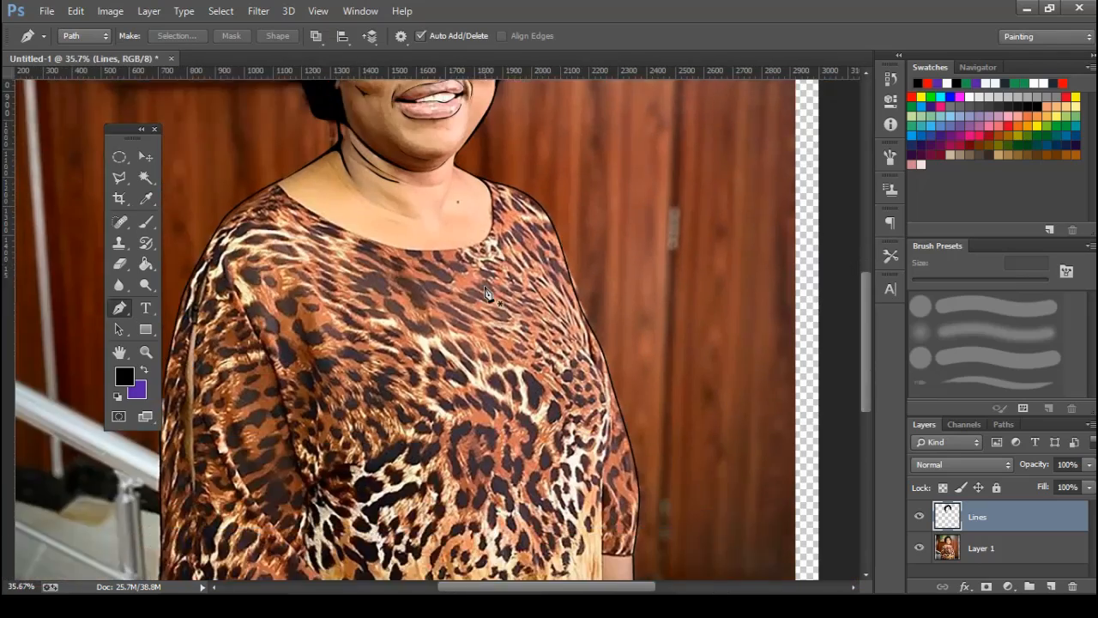
scroll(486, 294, down, 3)
click(919, 548)
scroll(490, 294, down, 1)
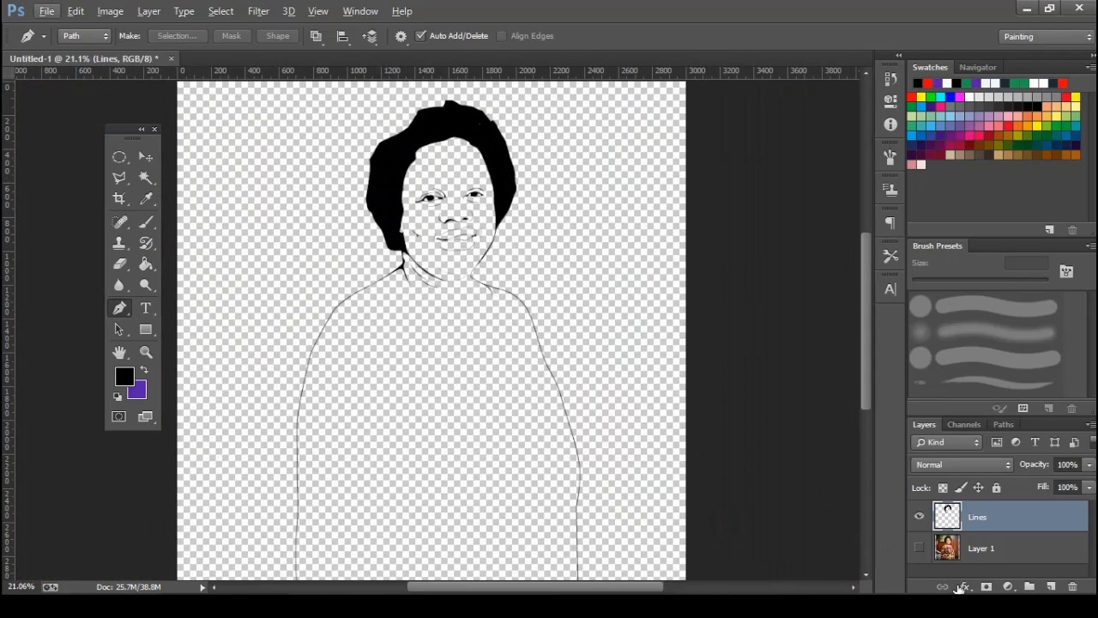
click(919, 547)
scroll(564, 477, up, 5)
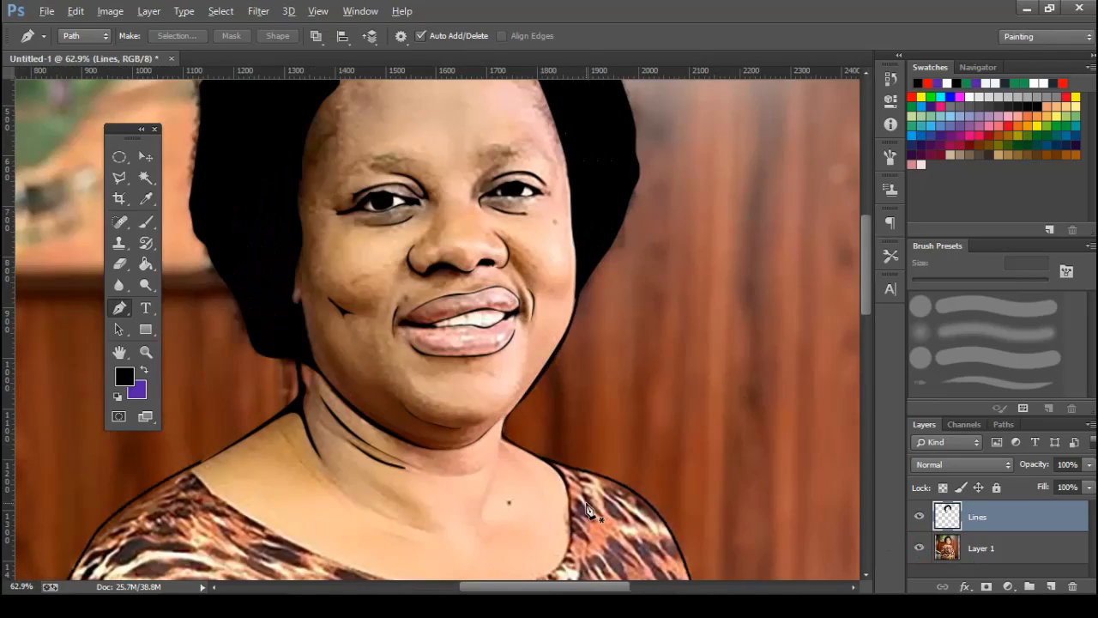
scroll(564, 477, down, 1)
scroll(564, 429, up, 2)
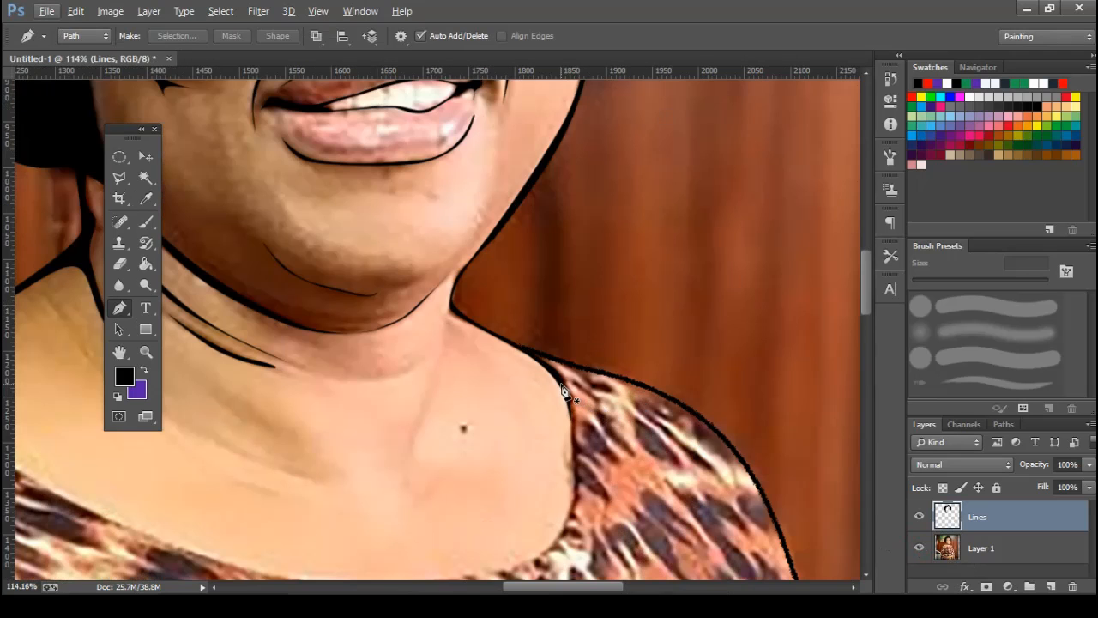
scroll(694, 411, up, 3)
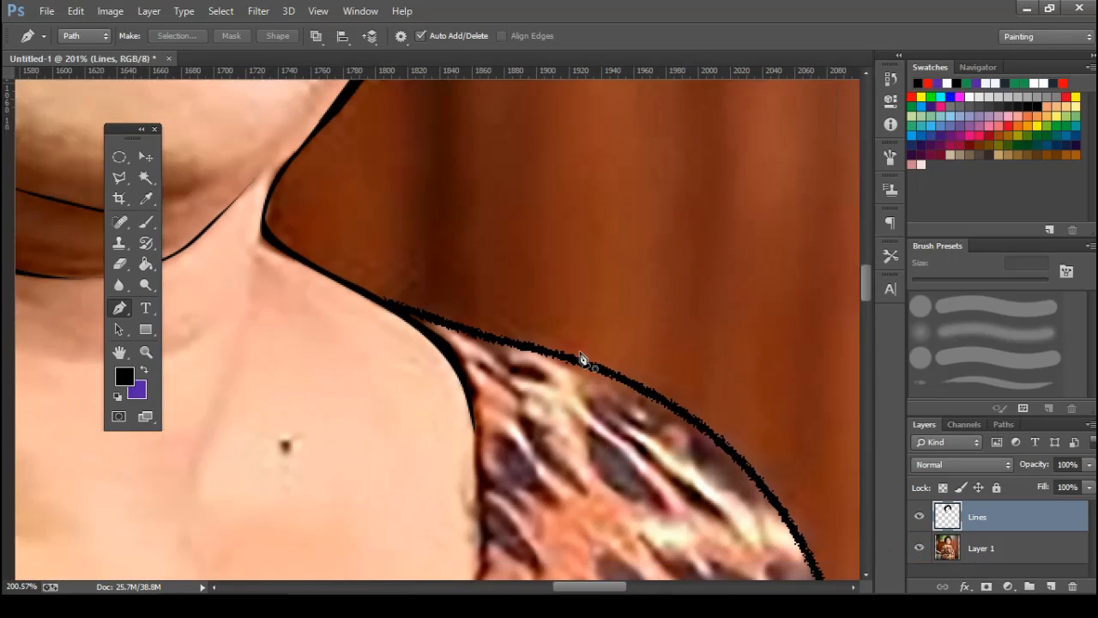
scroll(581, 359, down, 1)
scroll(581, 358, down, 2)
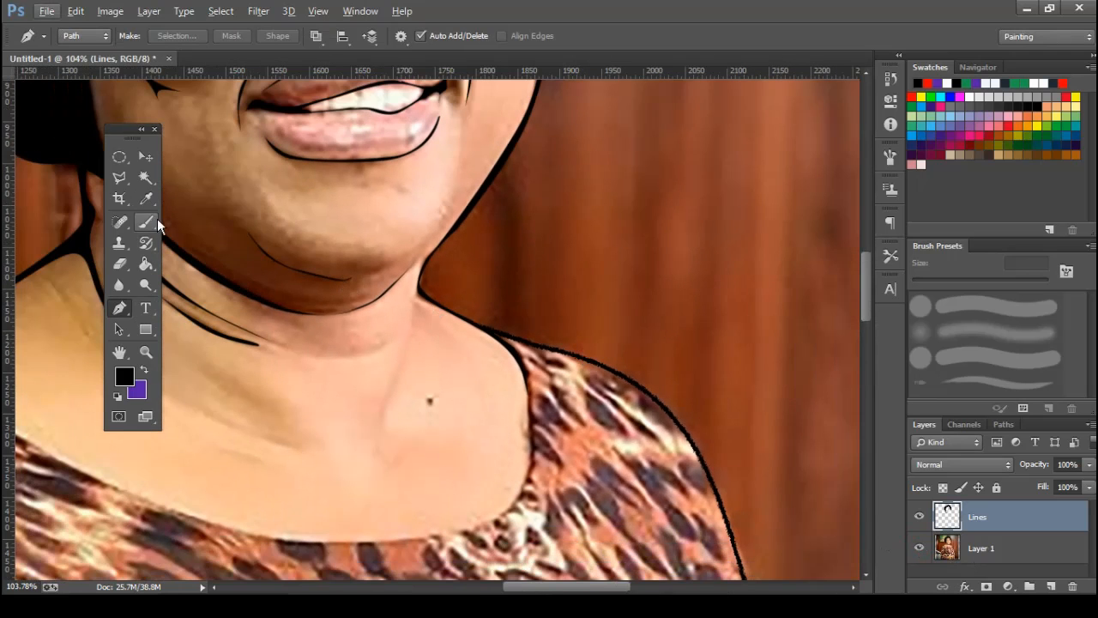
Switch the brush to a hard round tip and undo the body outline stroke to restore its path.
click(146, 222)
right_click(457, 230)
click(558, 345)
click(566, 36)
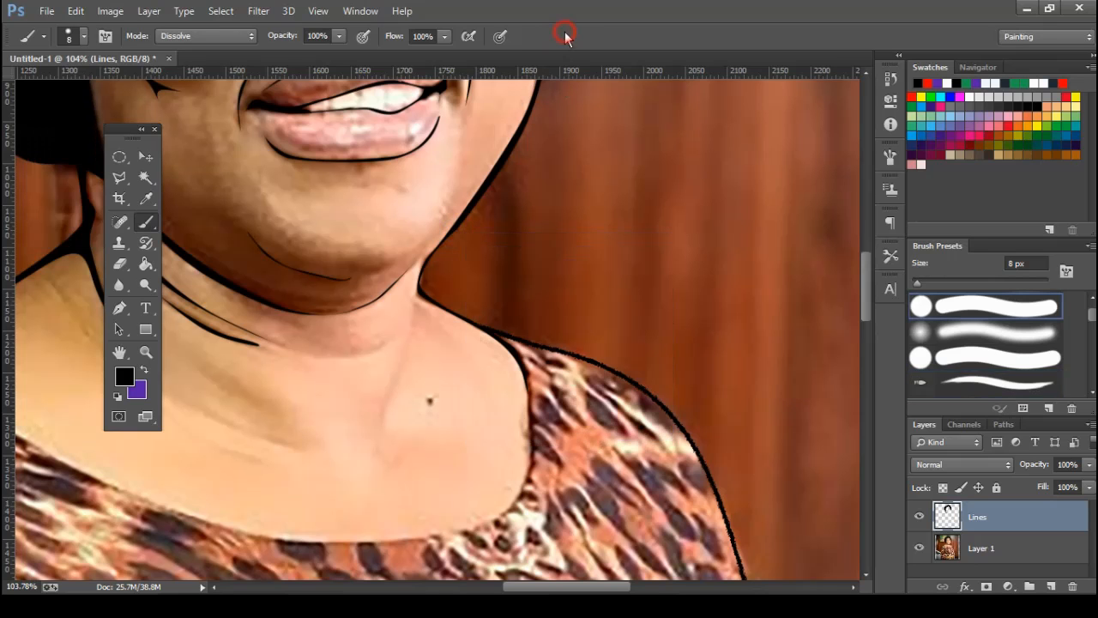
key(ctrl+alt+z)
key(ctrl+alt+z)
Try stroking the body outline path with the 8 px hard round brush and inspect the line's edge.
key(p)
right_click(558, 217)
click(613, 313)
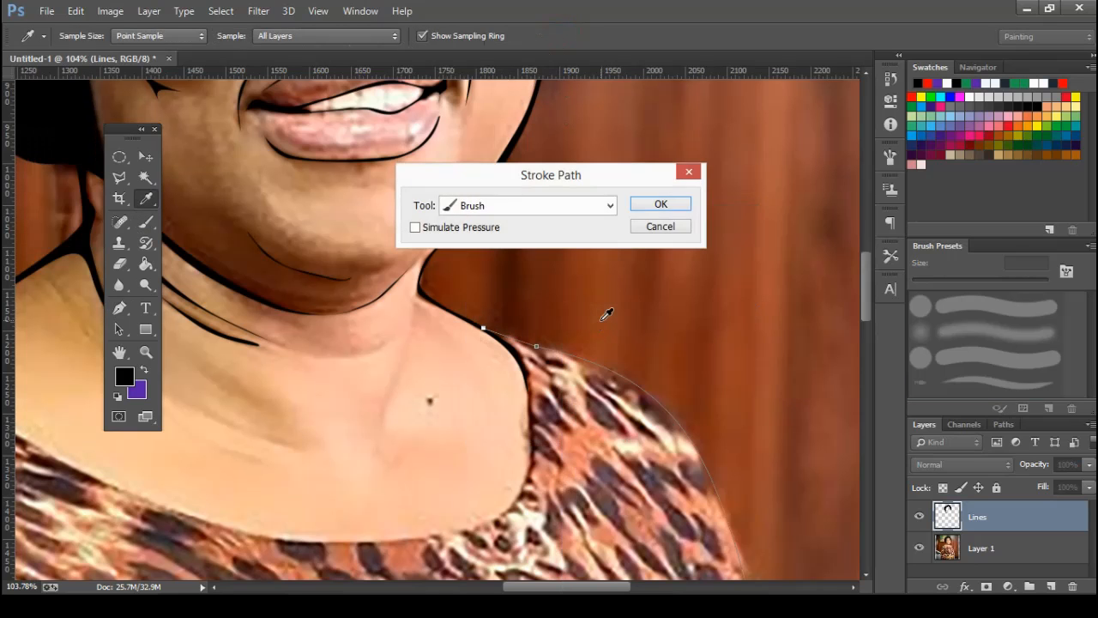
key(Return)
scroll(573, 344, up, 1)
scroll(570, 345, up, 5)
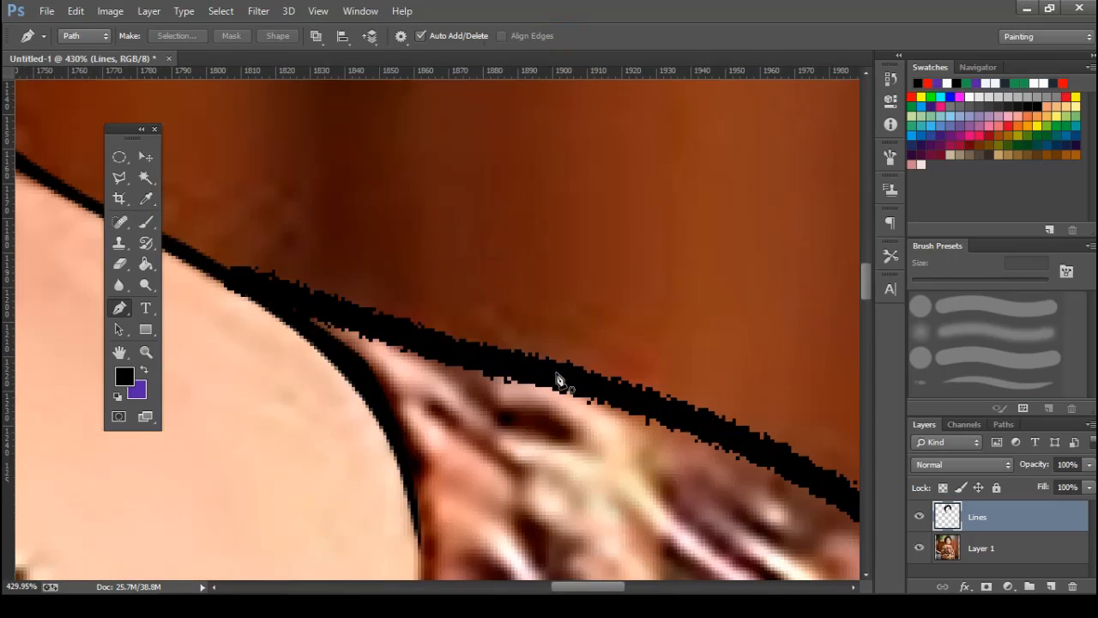
scroll(570, 347, down, 3)
key(ctrl+z)
Extend the path back down just inside the shoulder and sleeve outline on the photo's right-hand side, towards the sleeve hem.
scroll(567, 356, down, 3)
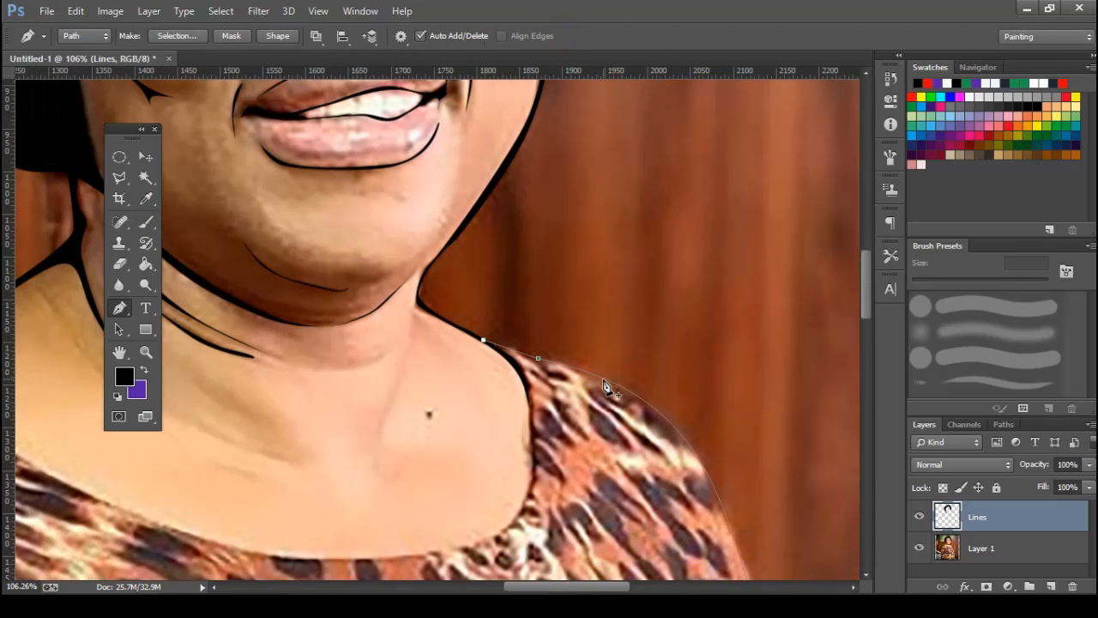
mouse_move(659, 408)
mouse_down()
mouse_move(660, 419)
mouse_move(589, 195)
mouse_up()
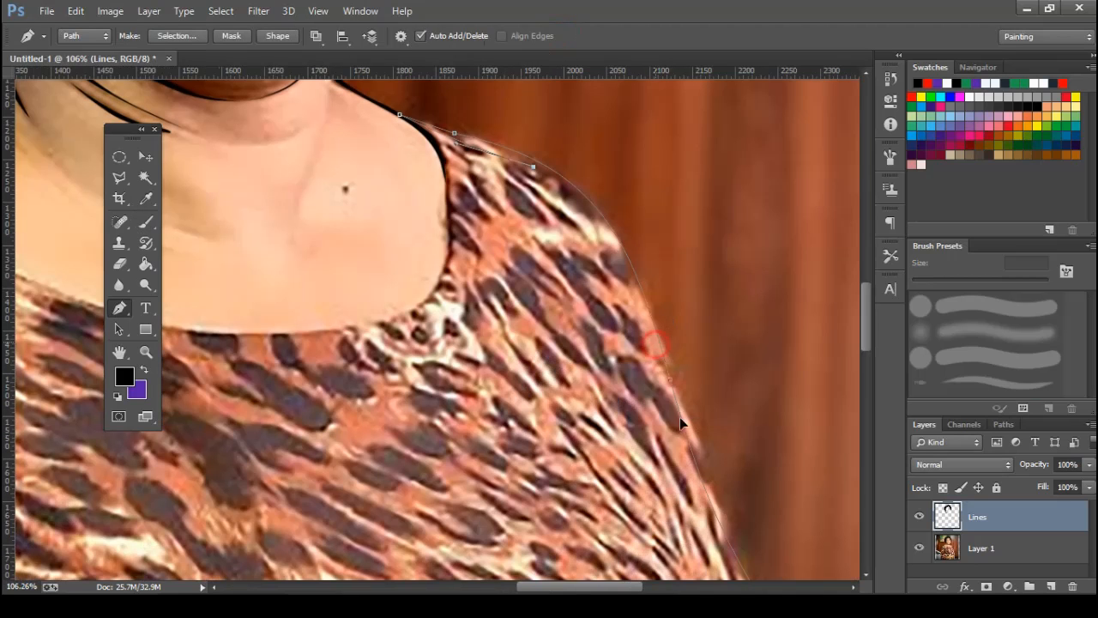
click(665, 397)
drag(620, 256, 650, 327)
drag(645, 376, 585, 202)
drag(685, 417, 688, 419)
drag(687, 419, 586, 212)
drag(648, 392, 581, 179)
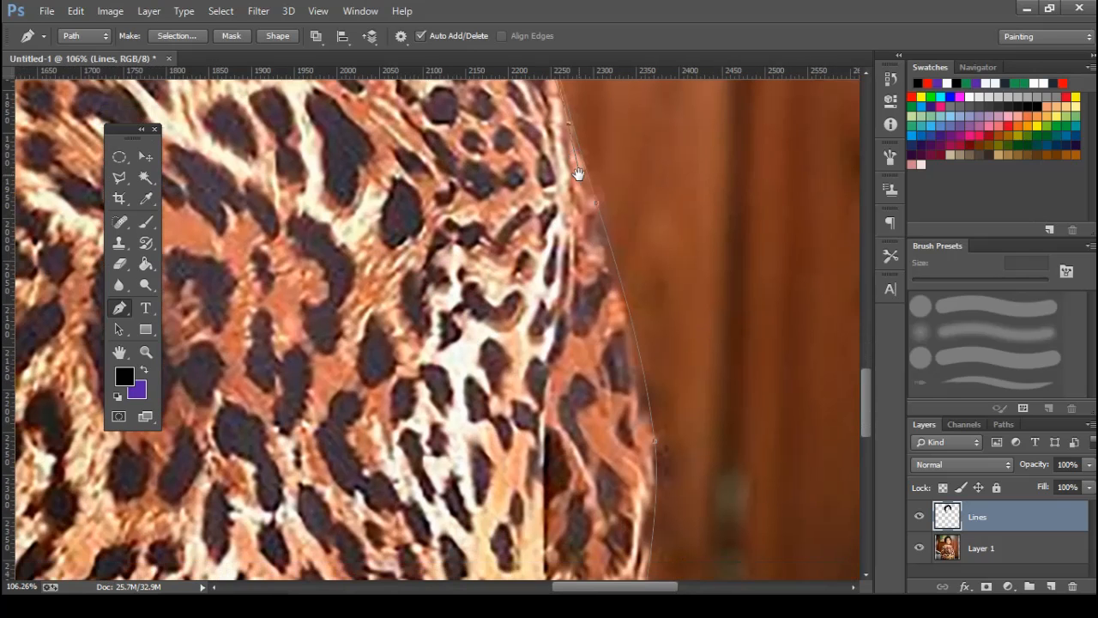
drag(644, 406, 610, 148)
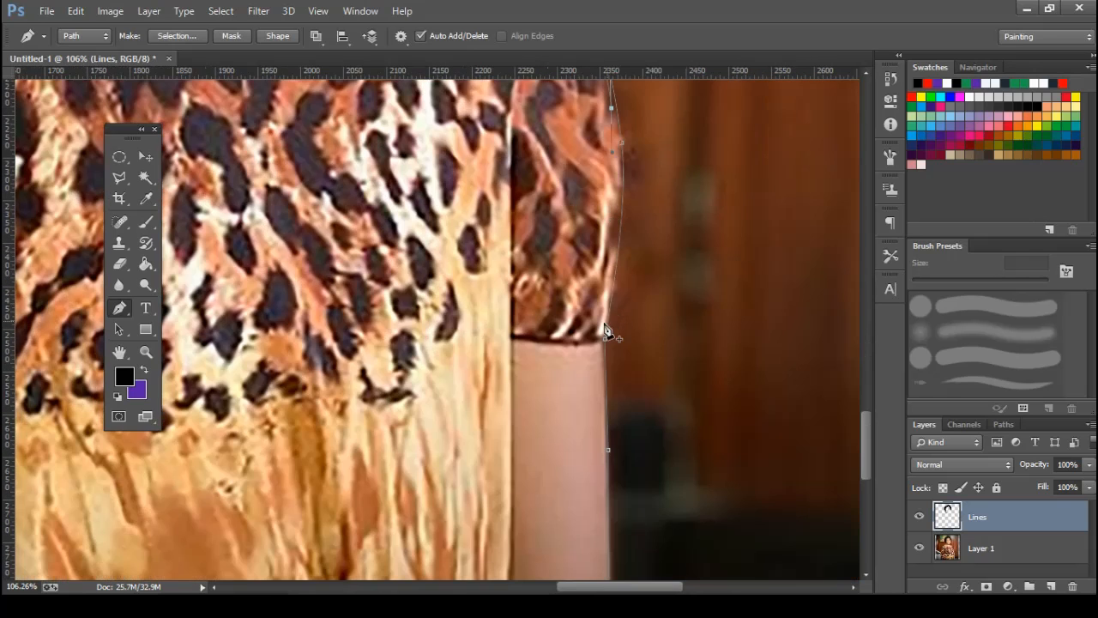
Trace the sleeve hem and the seam between sleeve and torso on the photo's right-hand side as part of the path.
click(512, 337)
drag(507, 395, 510, 426)
scroll(514, 357, down, 5)
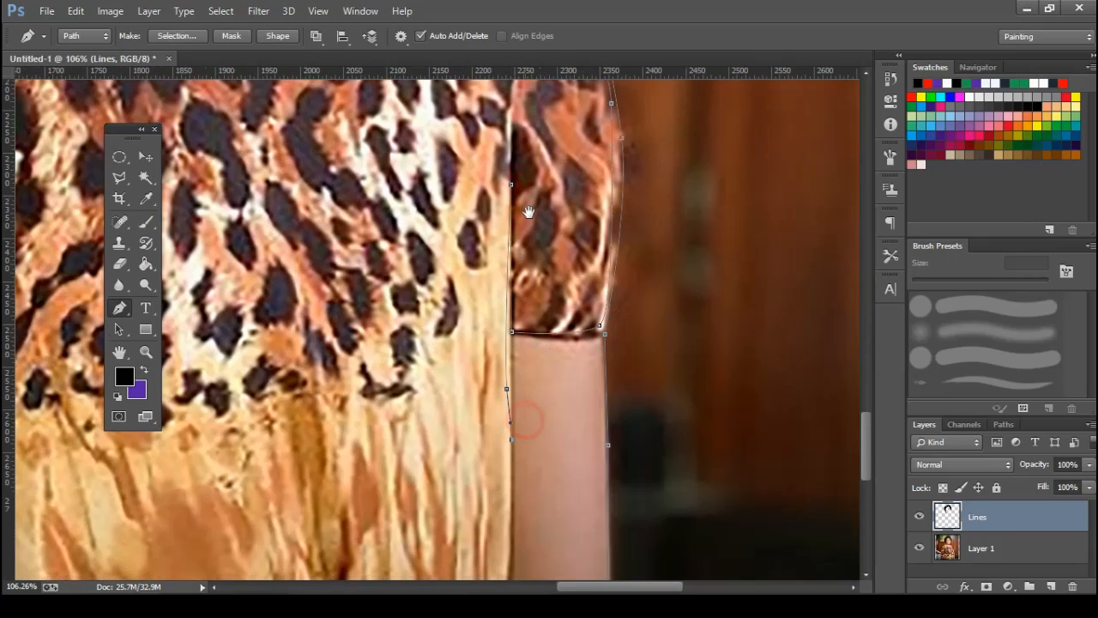
drag(513, 194, 506, 277)
drag(505, 226, 511, 311)
Continue the path down the torso edge, around the wrist bracelet, up the inner arm to the hem and down the outer arm.
drag(505, 452, 502, 291)
drag(468, 408, 436, 440)
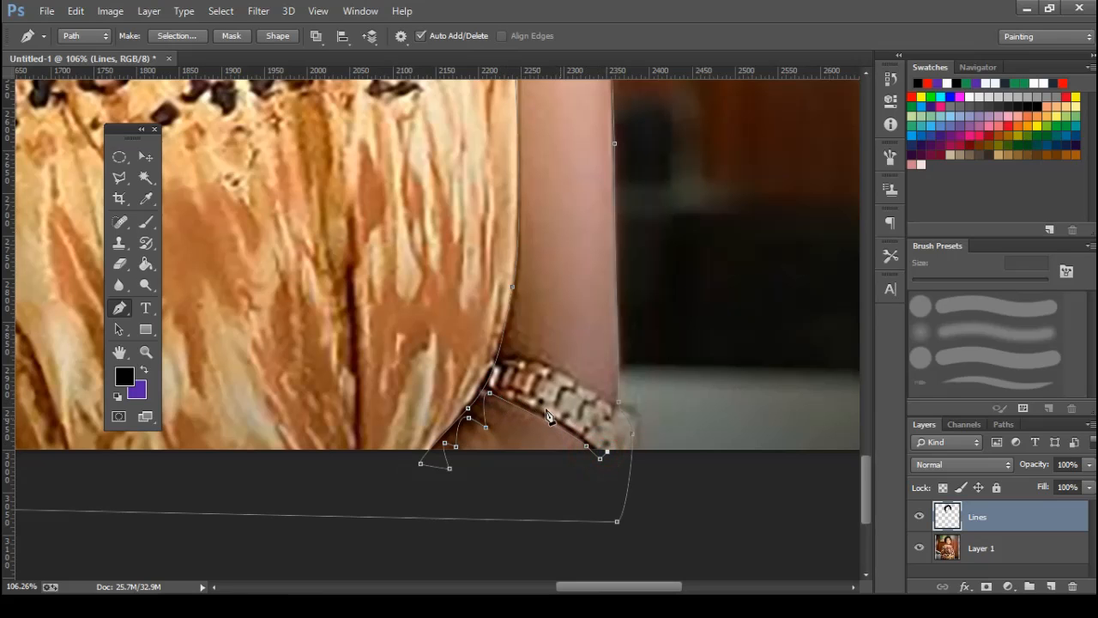
key(ctrl+z)
drag(513, 326, 520, 286)
drag(544, 234, 569, 435)
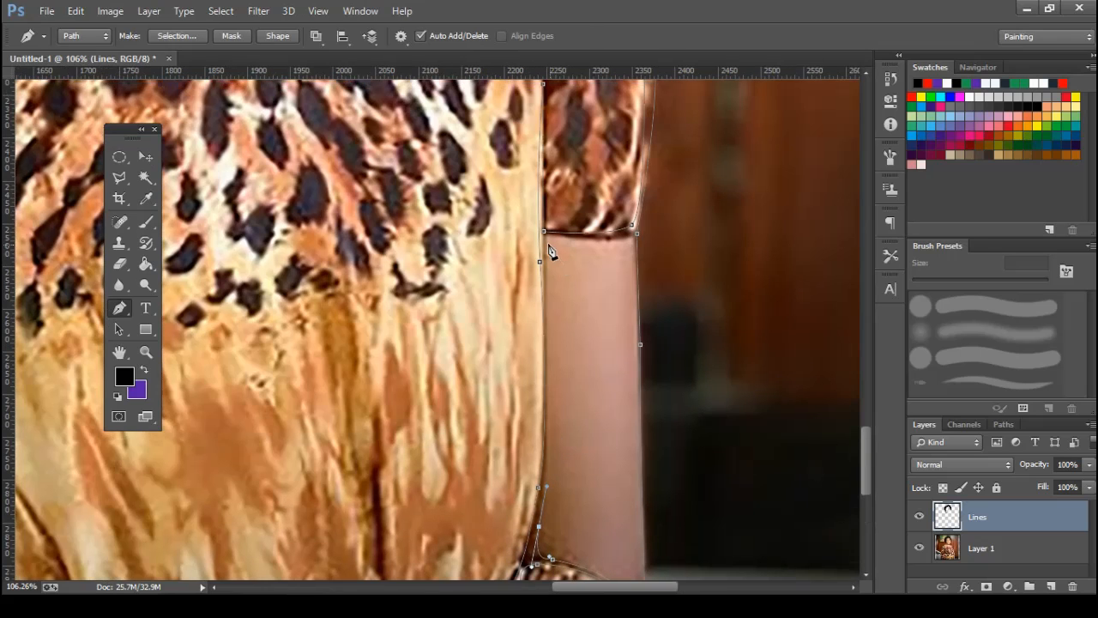
alt+click(548, 242)
drag(622, 337, 598, 112)
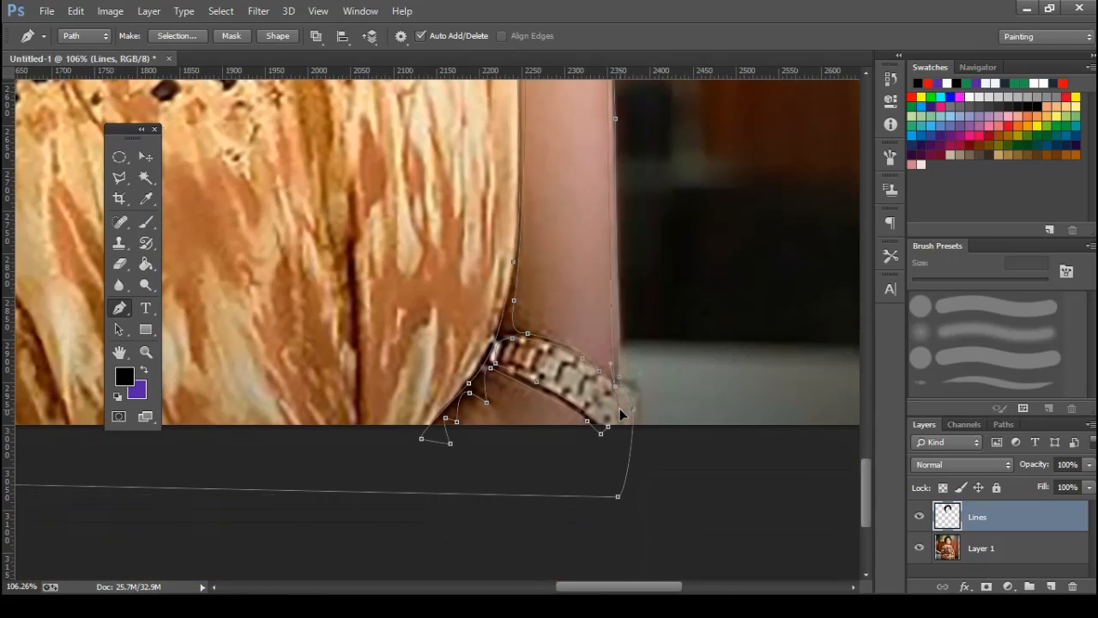
Bring the path below the image's bottom edge and back across to the garment's corner on the photo's left-hand side.
drag(605, 466, 570, 481)
drag(500, 482, 489, 418)
drag(403, 395, 705, 466)
scroll(331, 474, down, 3)
click(334, 474)
drag(336, 446, 647, 453)
click(208, 470)
Trace the outline's inner edge up the sleeve and over the shoulder on the photo's left-hand side to the neck line.
drag(230, 371, 442, 315)
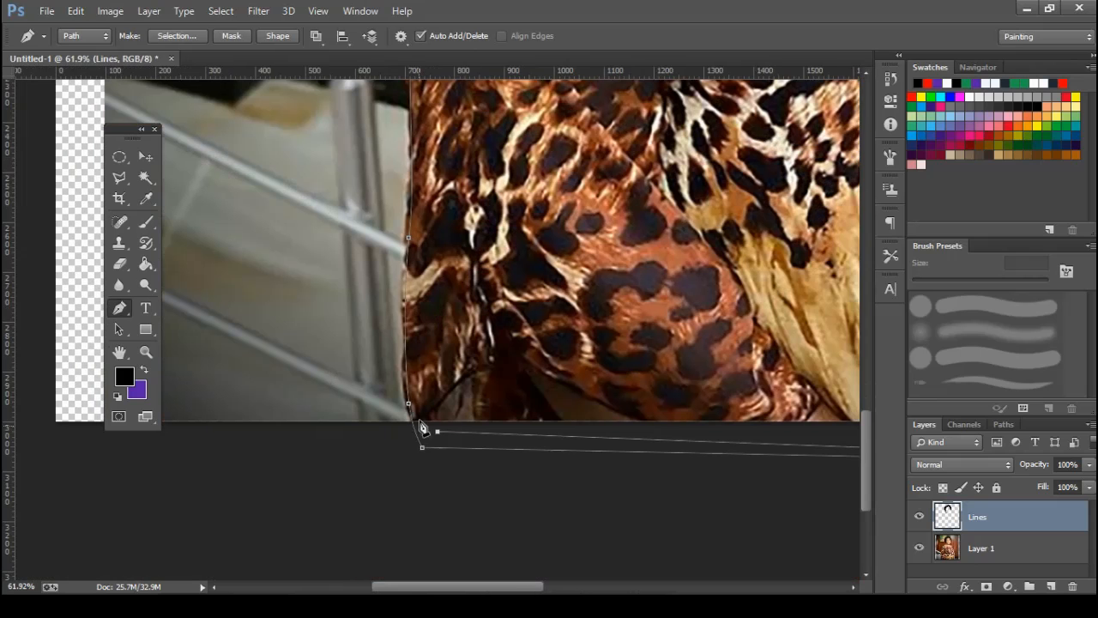
drag(423, 212, 486, 225)
drag(493, 204, 460, 485)
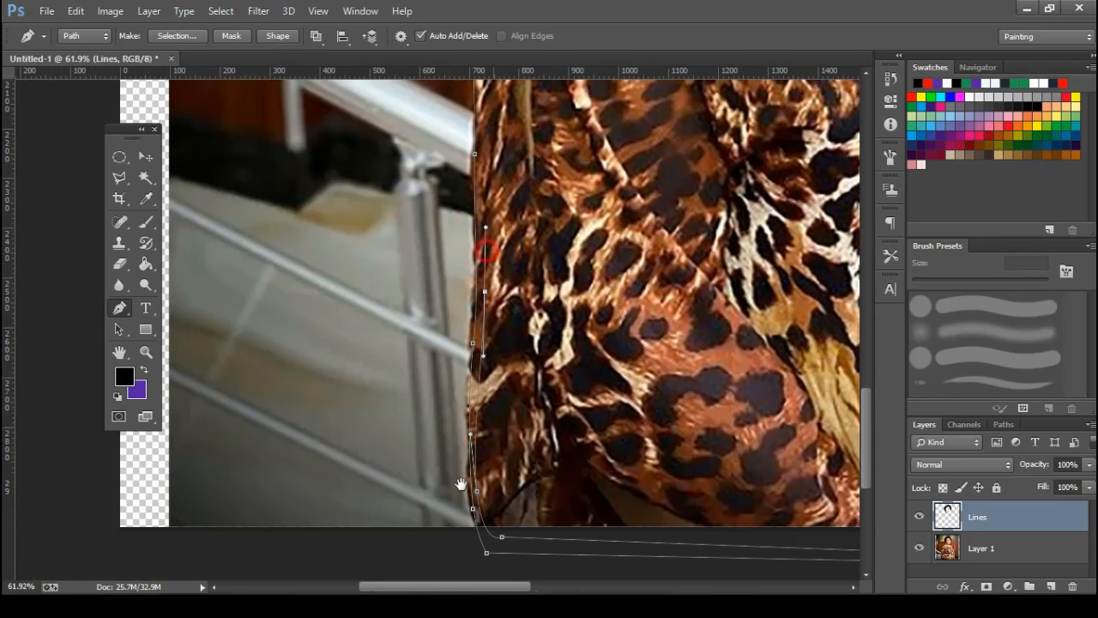
scroll(465, 212, up, 10)
scroll(480, 326, right, 2)
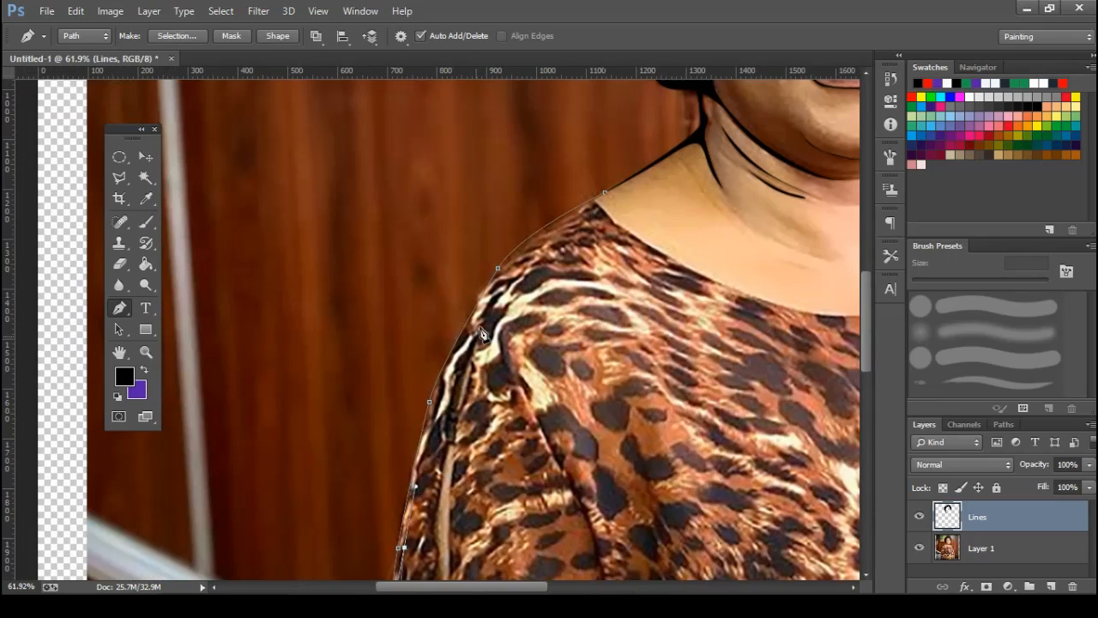
drag(512, 259, 527, 246)
drag(606, 195, 652, 172)
Fill the body outline path with black at 100% opacity and dismiss the path.
right_click(728, 266)
click(727, 260)
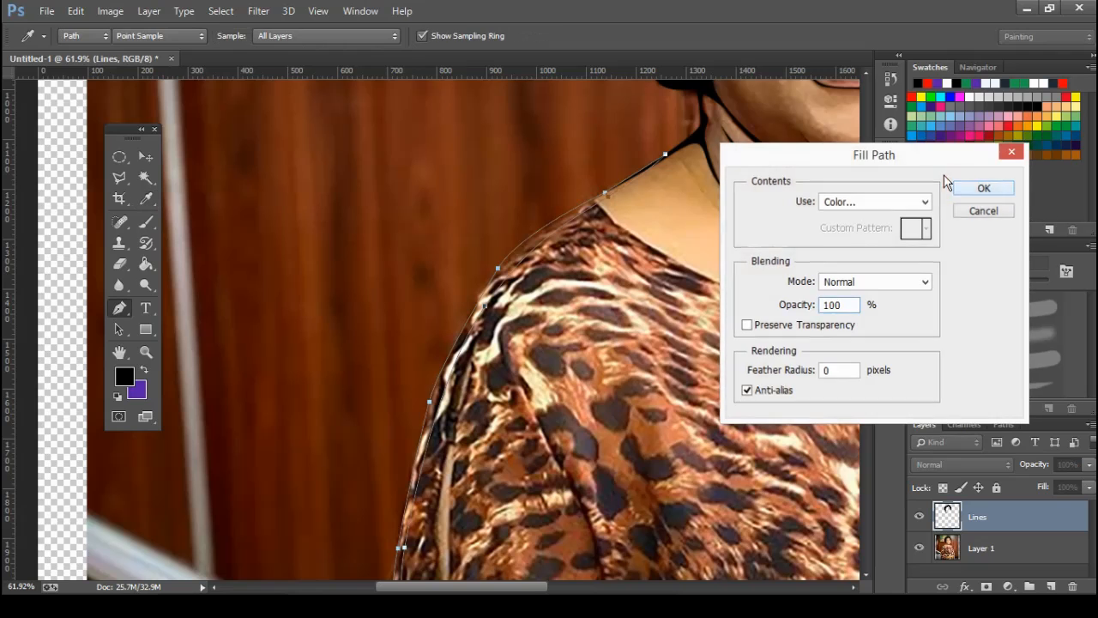
key(Return)
key(Return)
drag(704, 276, 443, 271)
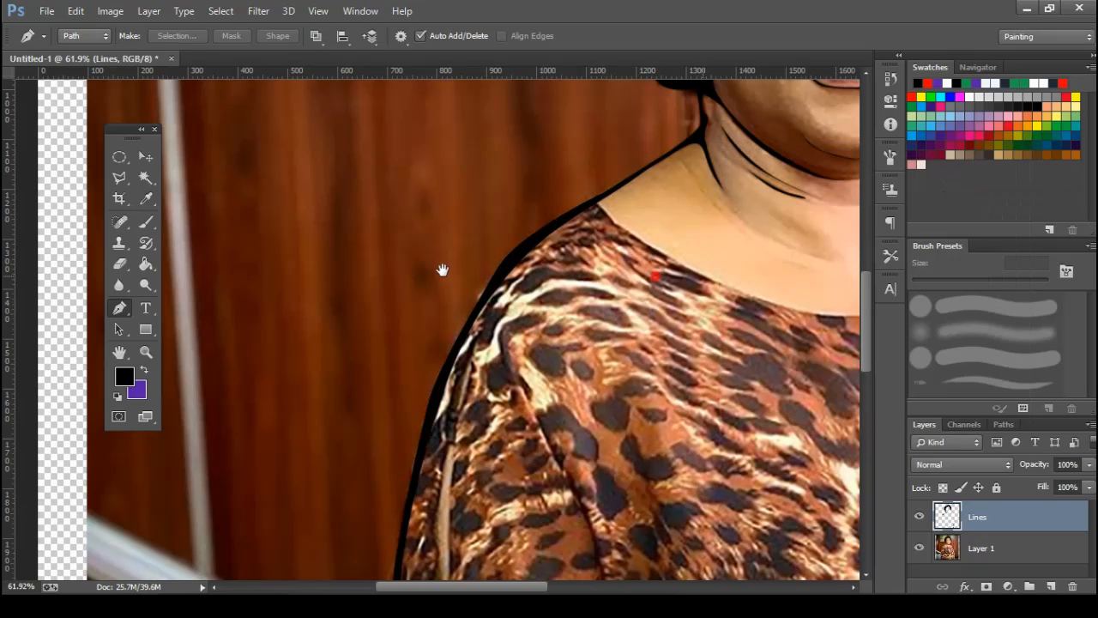
Start a Pen path at the shoulder on the photo's left-hand side and trace the garment's neckline across to the opposite shoulder.
drag(411, 310, 410, 317)
scroll(391, 276, up, 4)
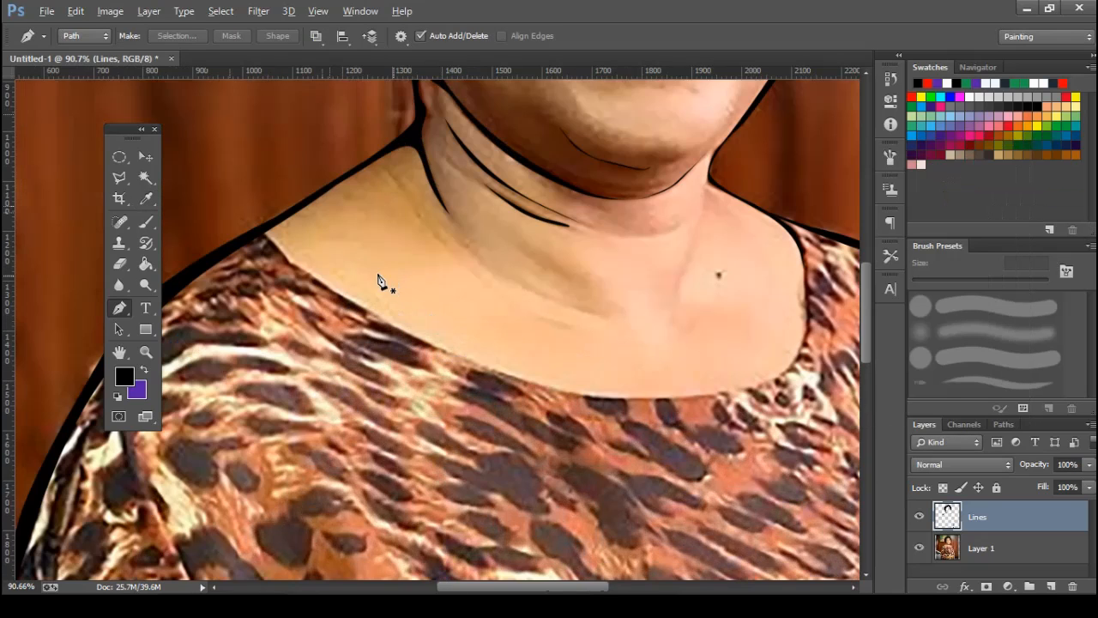
click(262, 233)
drag(529, 385, 683, 420)
drag(805, 339, 817, 291)
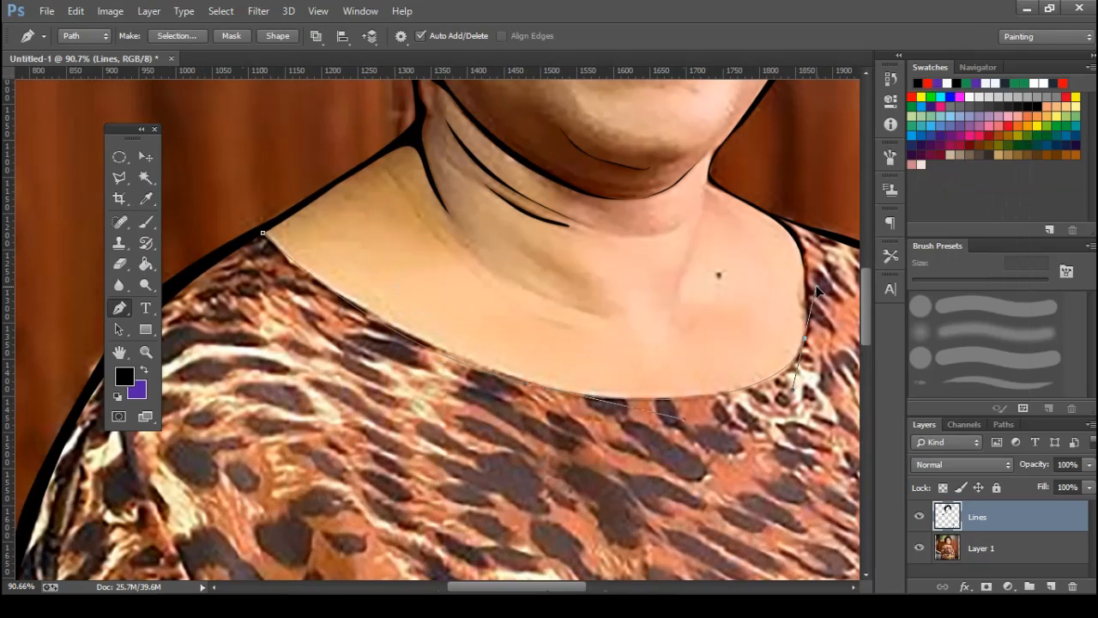
click(795, 241)
click(785, 222)
Trace the neckline's inner edge back to the starting shoulder and close the path as a thin tapered line.
click(743, 387)
key(ctrl+z)
drag(728, 390, 600, 409)
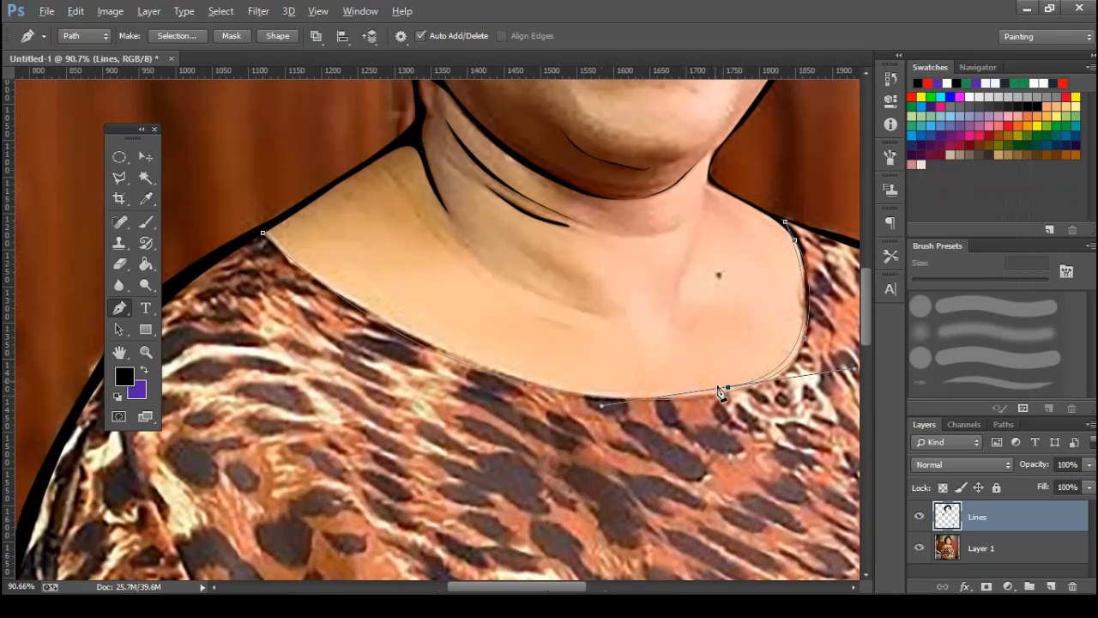
drag(447, 354, 335, 293)
drag(285, 233, 233, 246)
Fill the neckline path with black and dismiss the path.
right_click(416, 223)
click(476, 291)
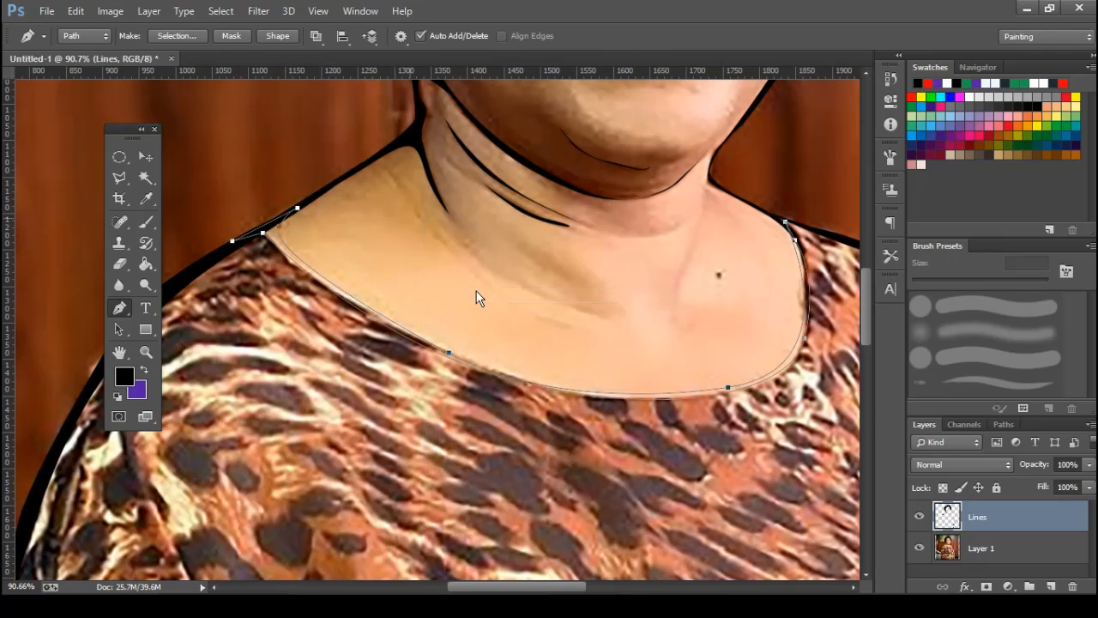
key(Return)
key(Return)
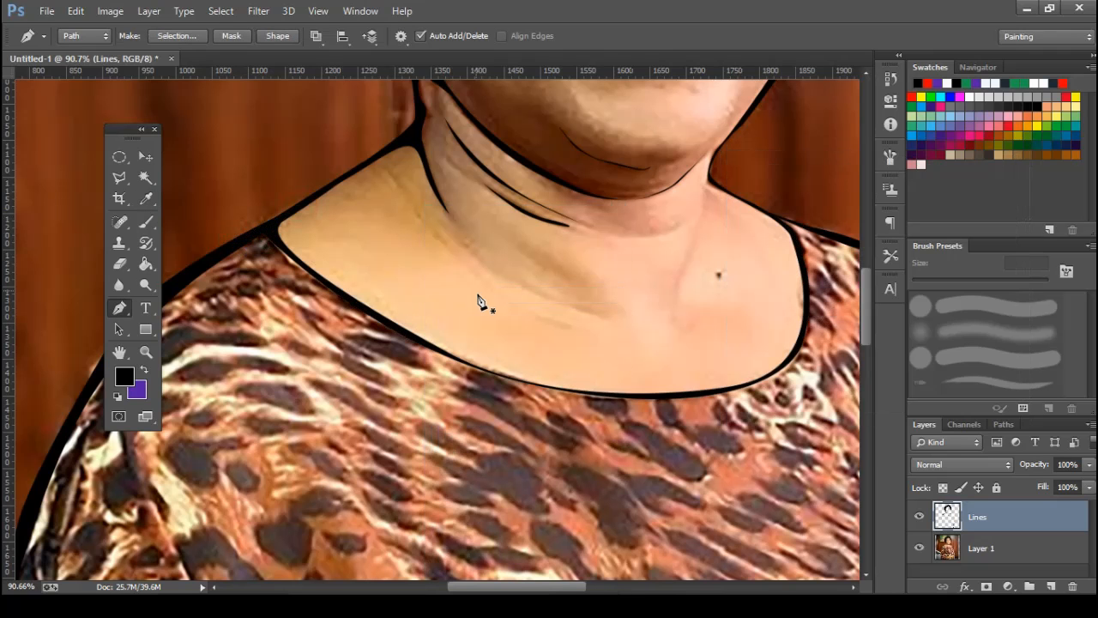
Examine the line art with and without the photo layer, checking the whole figure, the clothing, the face and the hair.
scroll(509, 330, down, 5)
scroll(512, 335, down, 5)
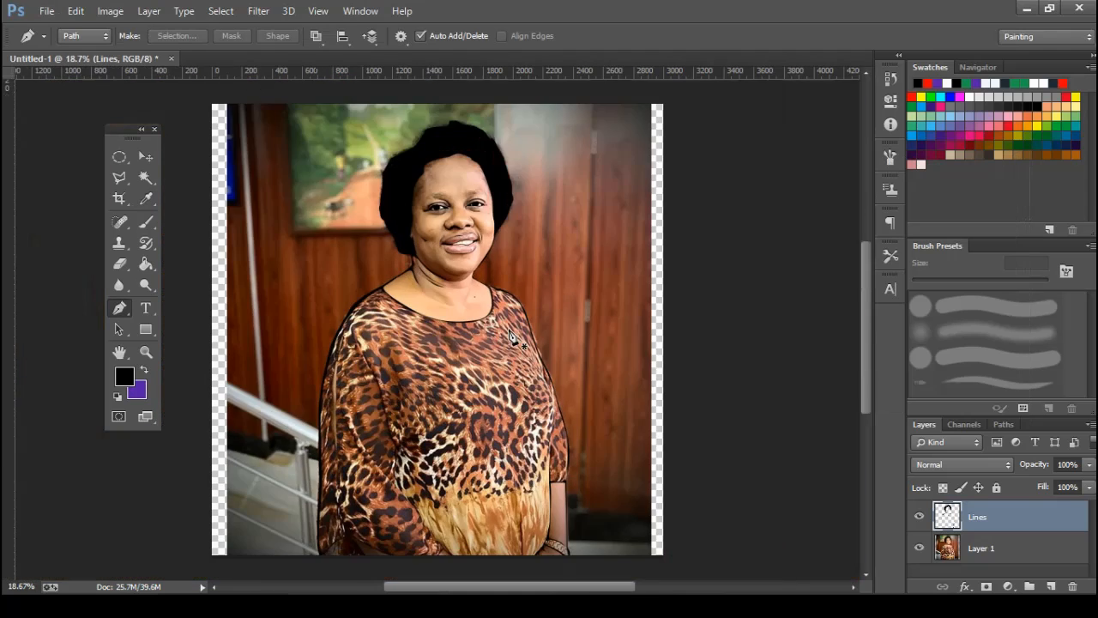
click(919, 547)
click(919, 548)
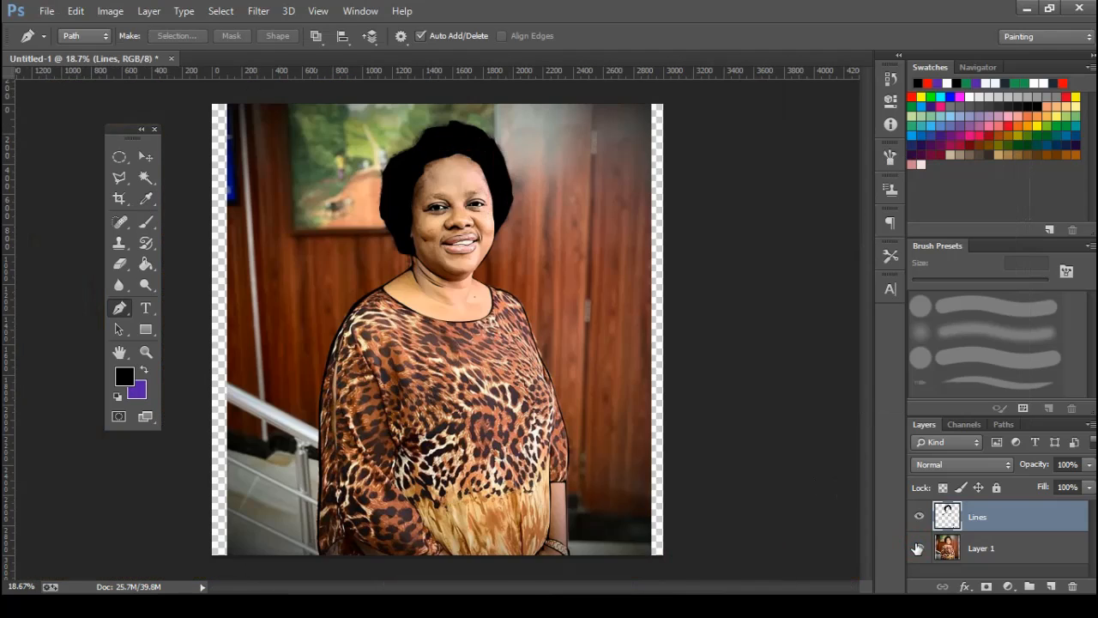
scroll(374, 568, up, 3)
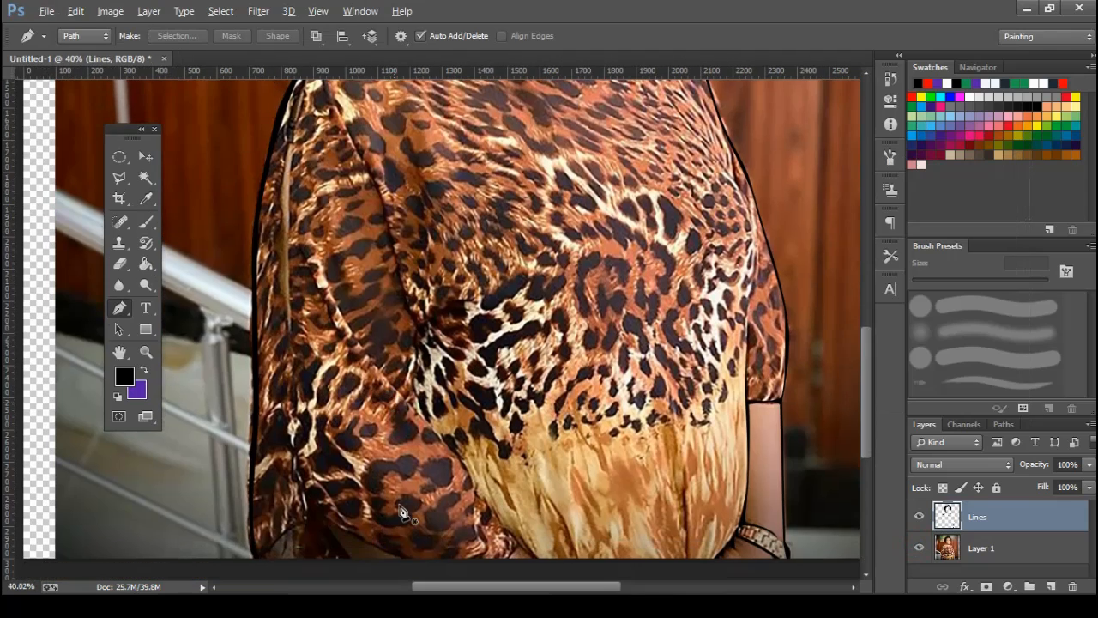
scroll(423, 395, up, 2)
scroll(433, 300, down, 3)
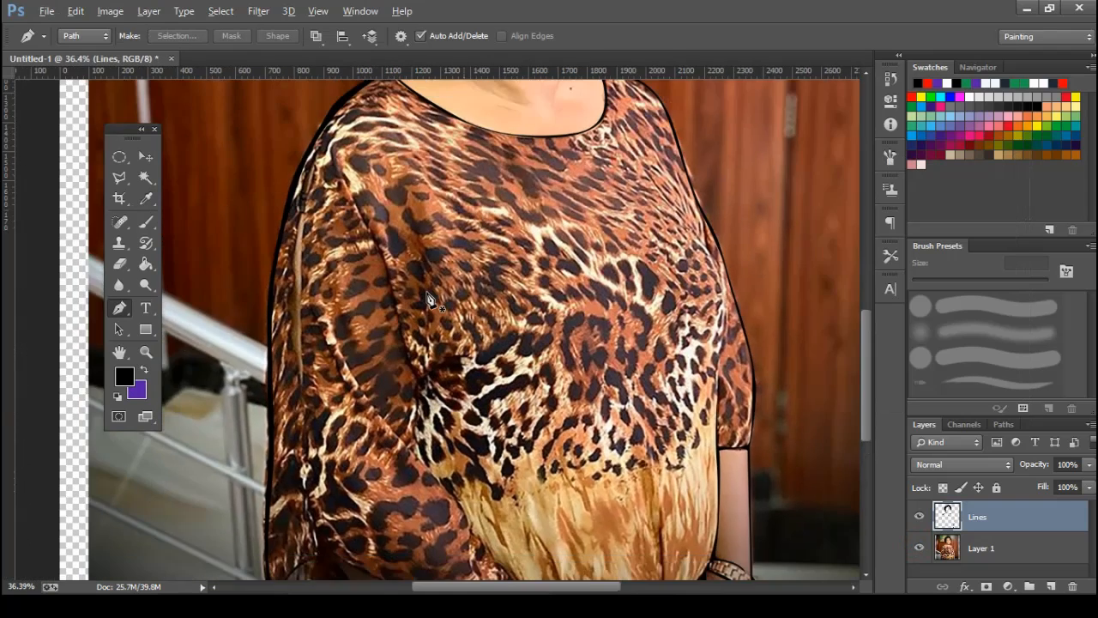
scroll(428, 295, down, 2)
scroll(432, 297, up, 3)
scroll(432, 297, down, 1)
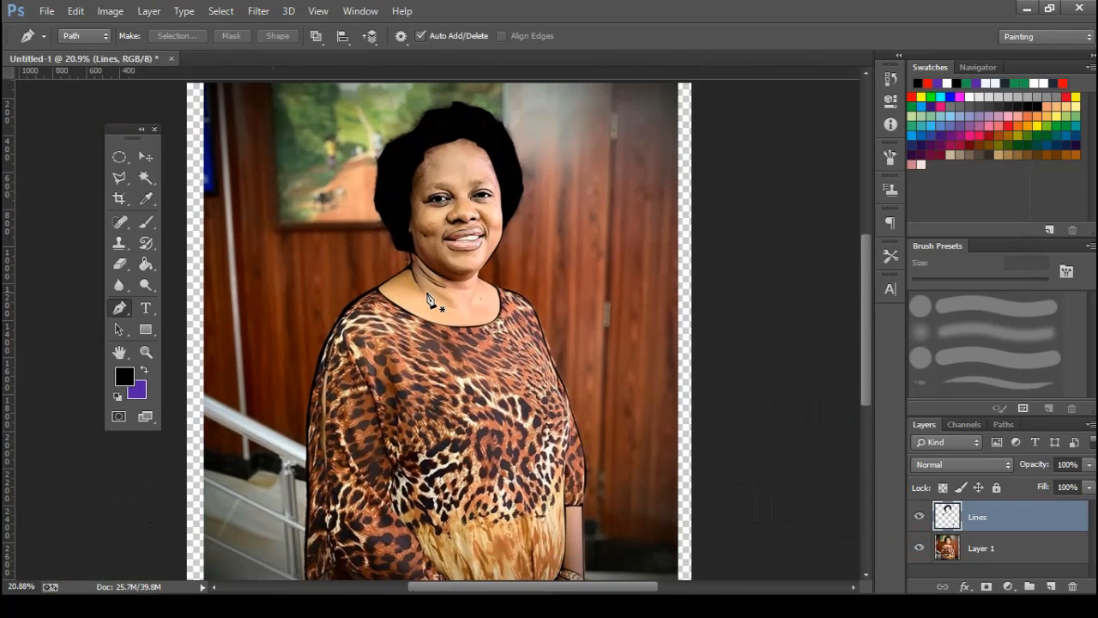
click(920, 548)
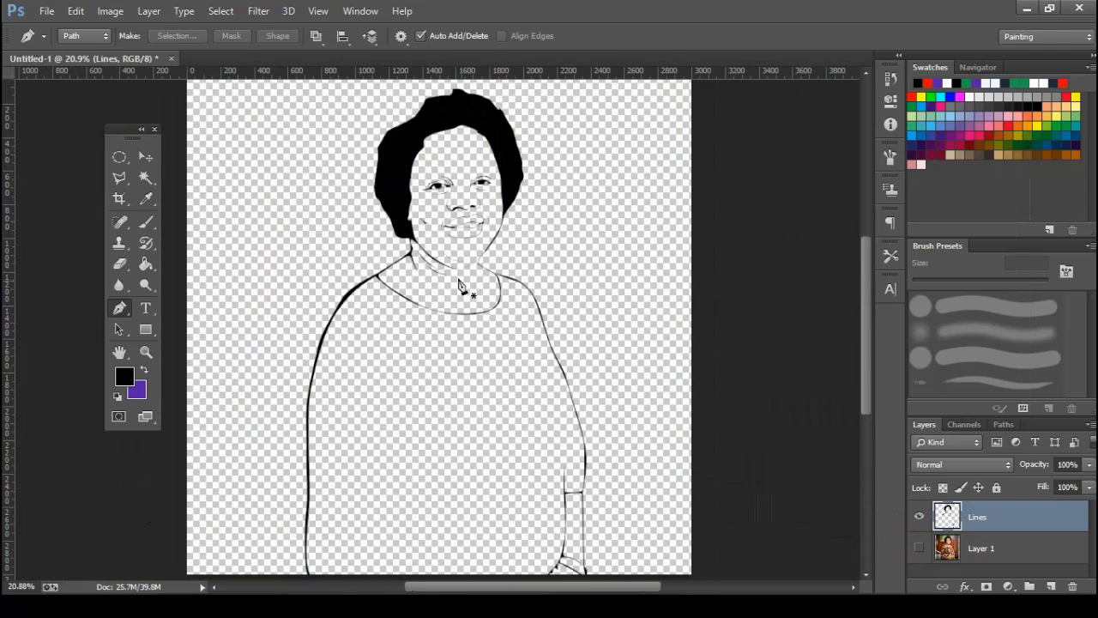
scroll(459, 281, down, 1)
scroll(459, 281, up, 1)
scroll(420, 129, up, 3)
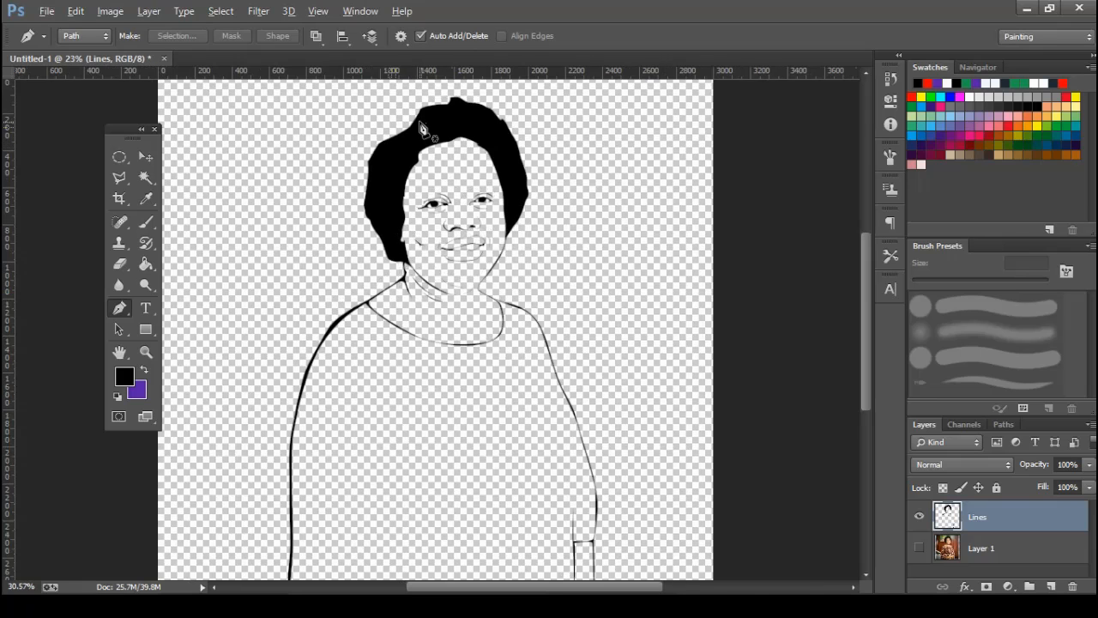
scroll(439, 203, up, 1)
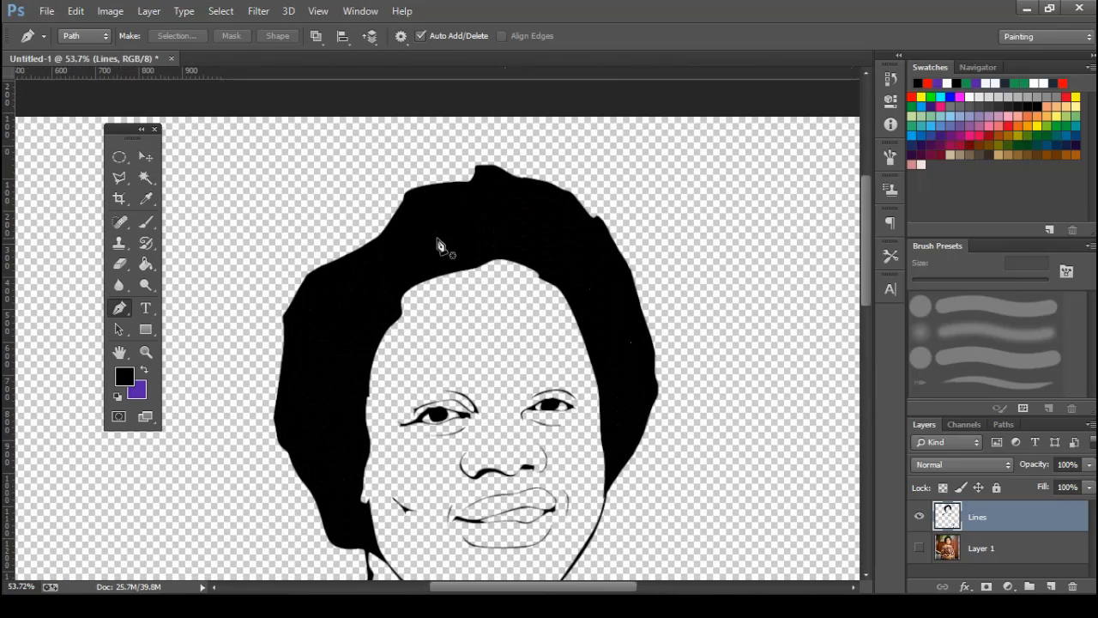
Add a new layer above Lines, show the photo layer and choose a soft round brush in Dissolve mode.
click(1050, 584)
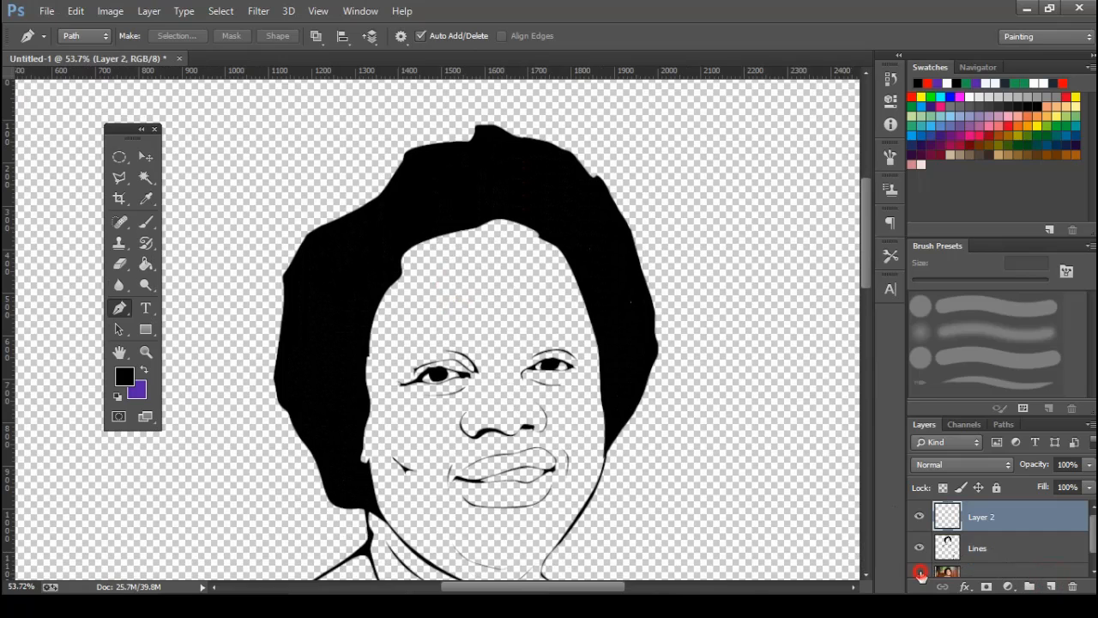
click(921, 573)
key(b)
right_click(452, 241)
click(591, 354)
click(643, 33)
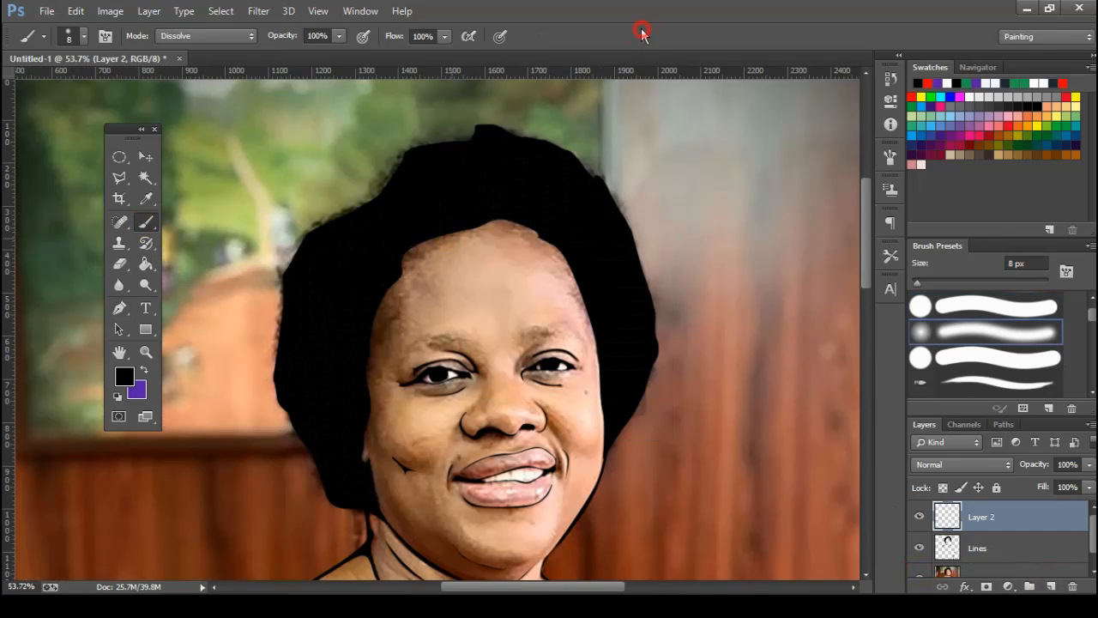
Enlarge the brush to 70 px and paint a fuzzy black edge around the outside of the hair on the new layer.
key(bracketright)
key(bracketright)
key(bracketright)
key(bracketright)
key(bracketright)
key(bracketright)
key(bracketright)
key(bracketright)
key(bracketright)
mouse_move(416, 189)
mouse_down()
mouse_move(333, 223)
mouse_move(318, 260)
mouse_move(288, 276)
mouse_move(297, 381)
mouse_move(278, 393)
mouse_move(311, 406)
mouse_move(302, 424)
mouse_move(326, 470)
mouse_up()
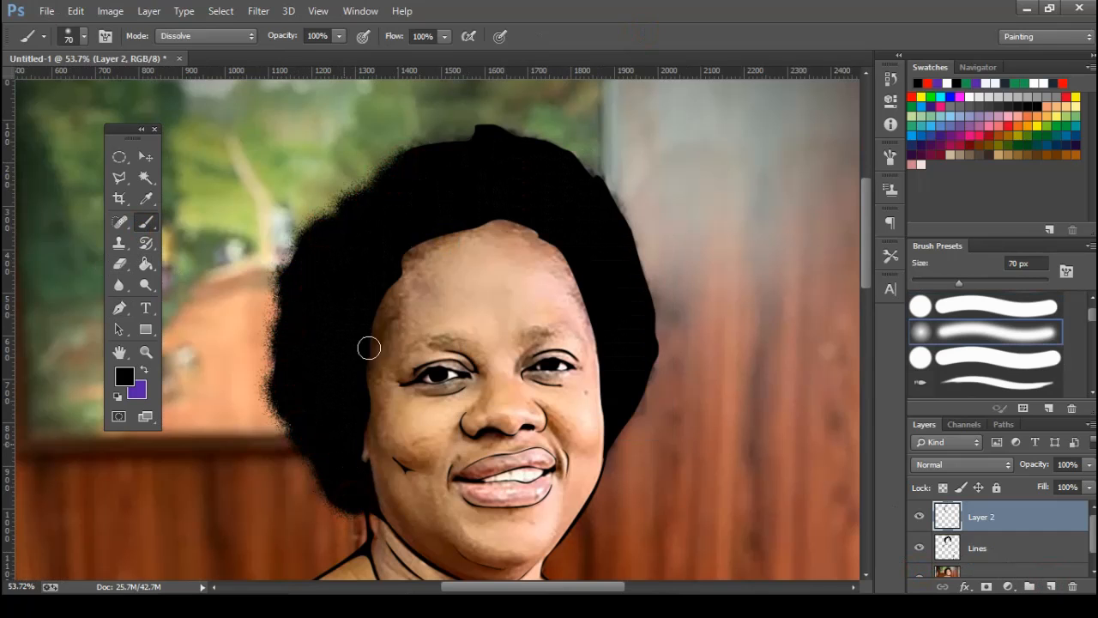
mouse_move(419, 155)
mouse_down()
mouse_move(485, 130)
mouse_move(578, 162)
mouse_move(643, 263)
mouse_move(652, 366)
mouse_move(618, 450)
mouse_move(636, 494)
mouse_move(614, 358)
mouse_up()
Undo the stroke beside the cheek, reduce the brush to 25 px and repaint the hair's fuzzy lower edge on the photo's right-hand side.
scroll(637, 441, up, 3)
scroll(629, 475, up, 3)
drag(583, 404, 604, 353)
key(ctrl+z)
key(bracketleft)
key(bracketleft)
key(bracketleft)
mouse_move(564, 417)
mouse_down()
mouse_move(576, 424)
mouse_move(600, 386)
mouse_move(581, 376)
mouse_up()
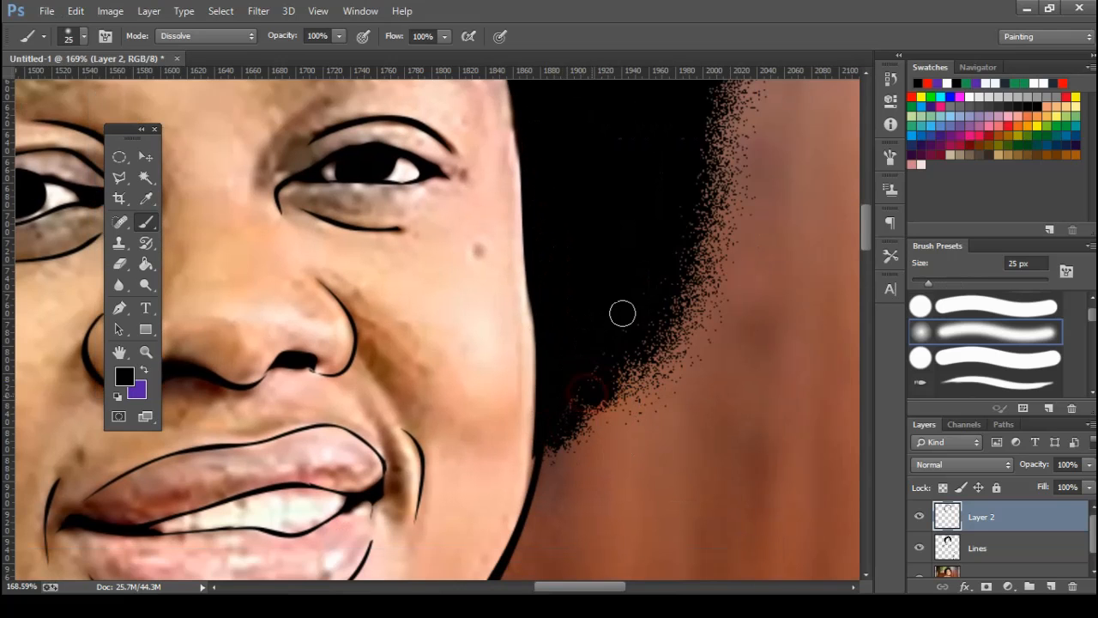
Hide the photo layer and add a white (ffffff) Solid Color fill layer directly beneath the Lines layer.
scroll(622, 313, down, 8)
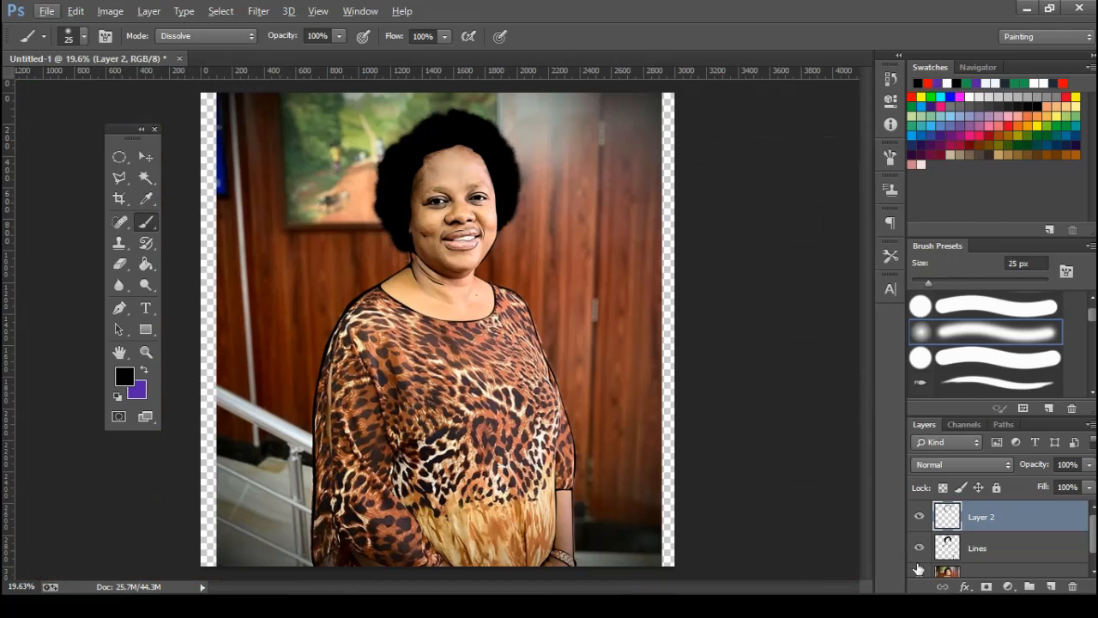
click(919, 561)
scroll(482, 233, up, 1)
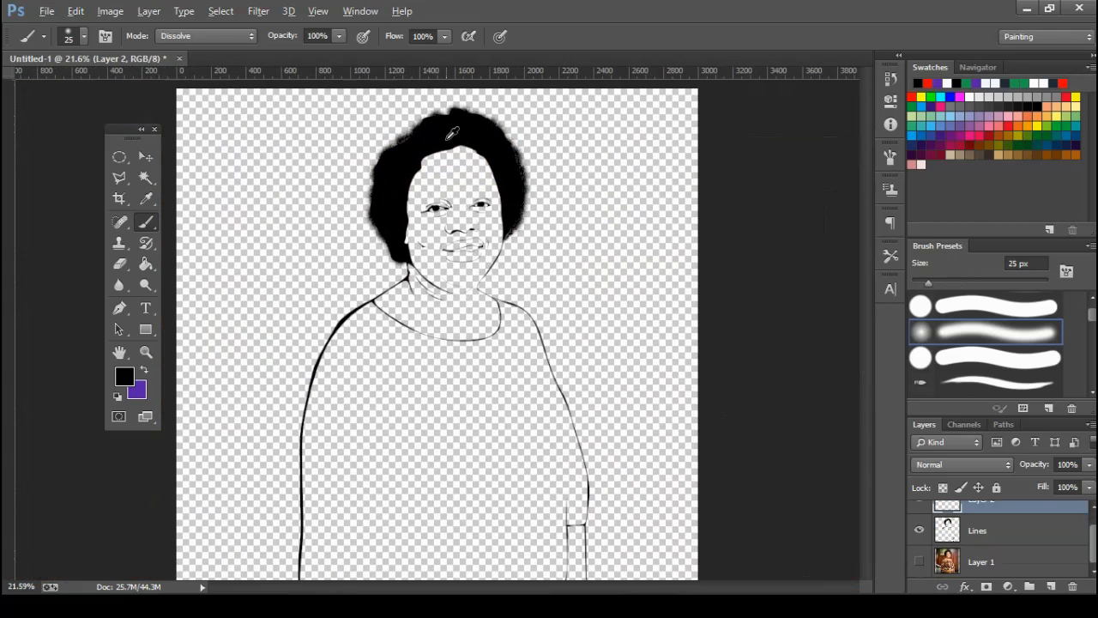
scroll(513, 159, down, 1)
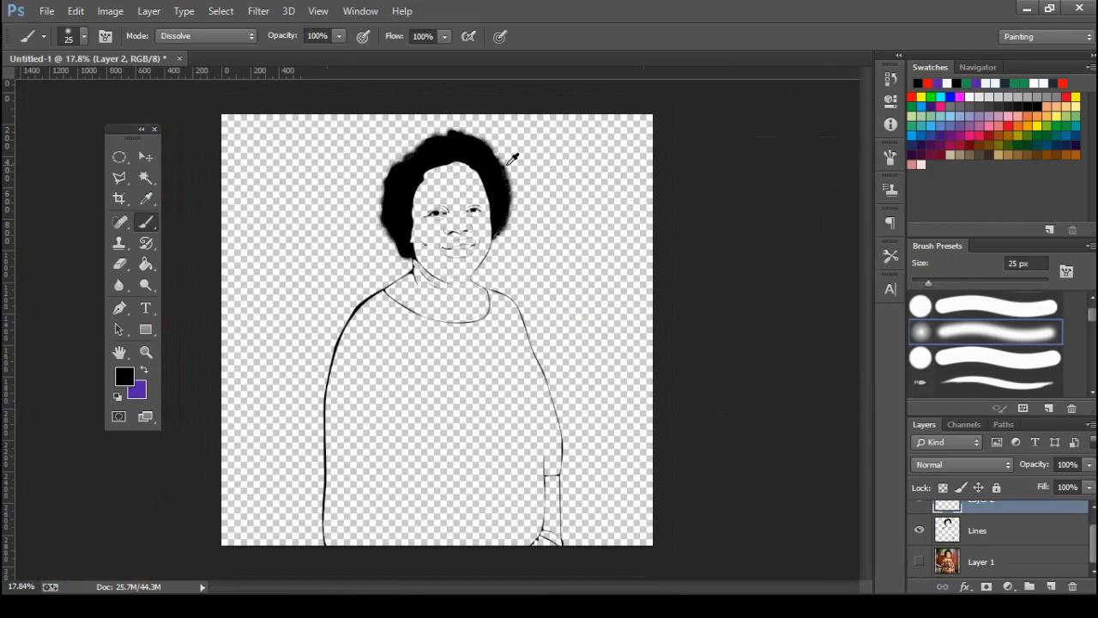
click(1011, 584)
click(928, 225)
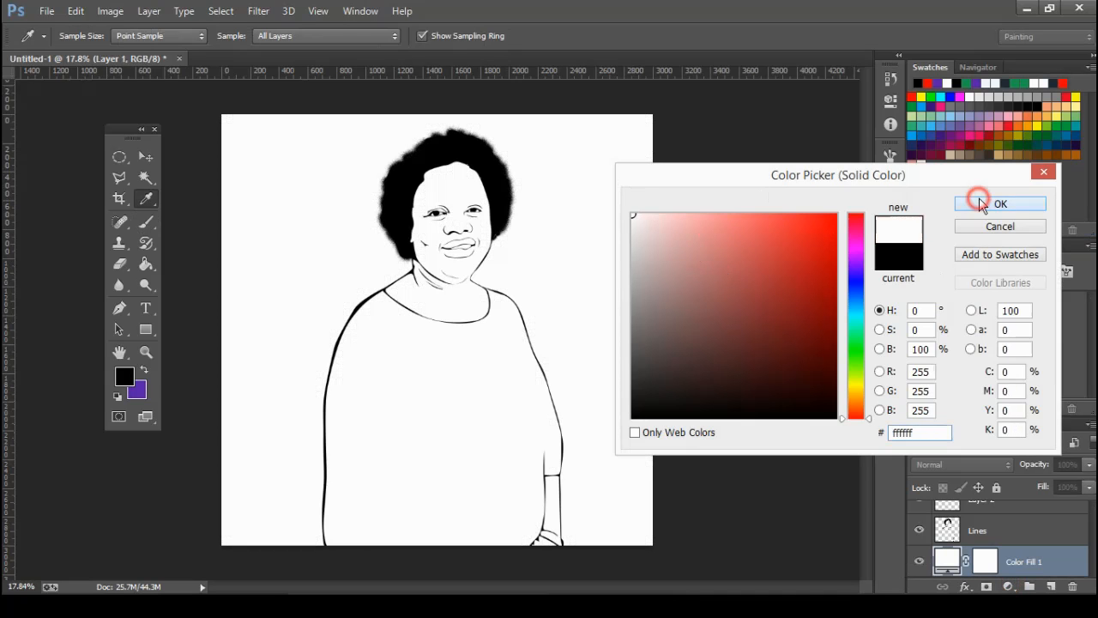
click(987, 204)
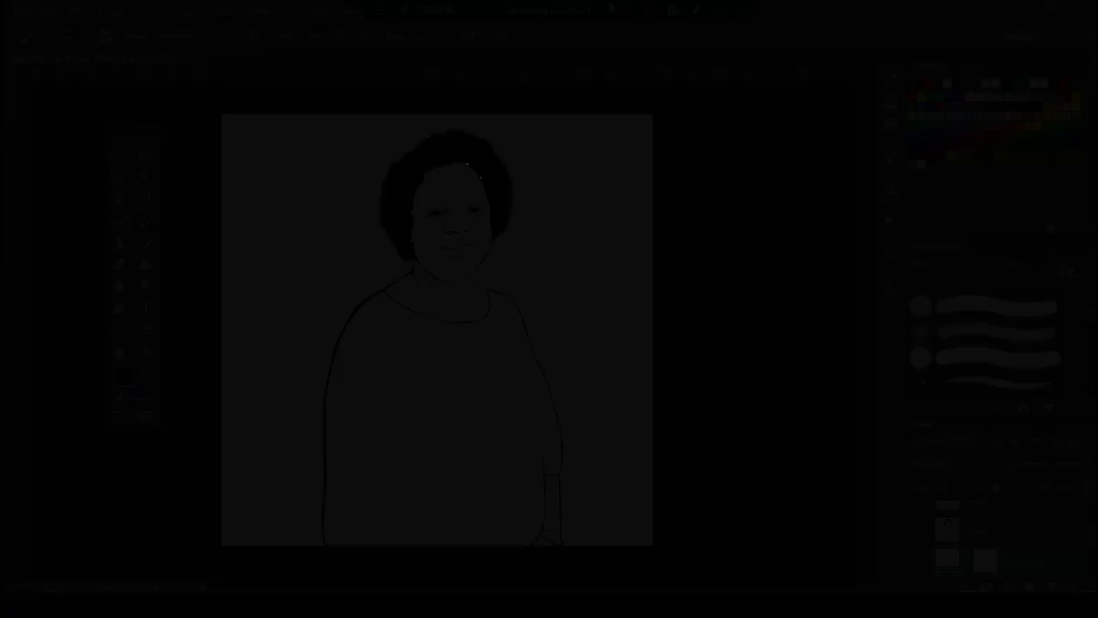